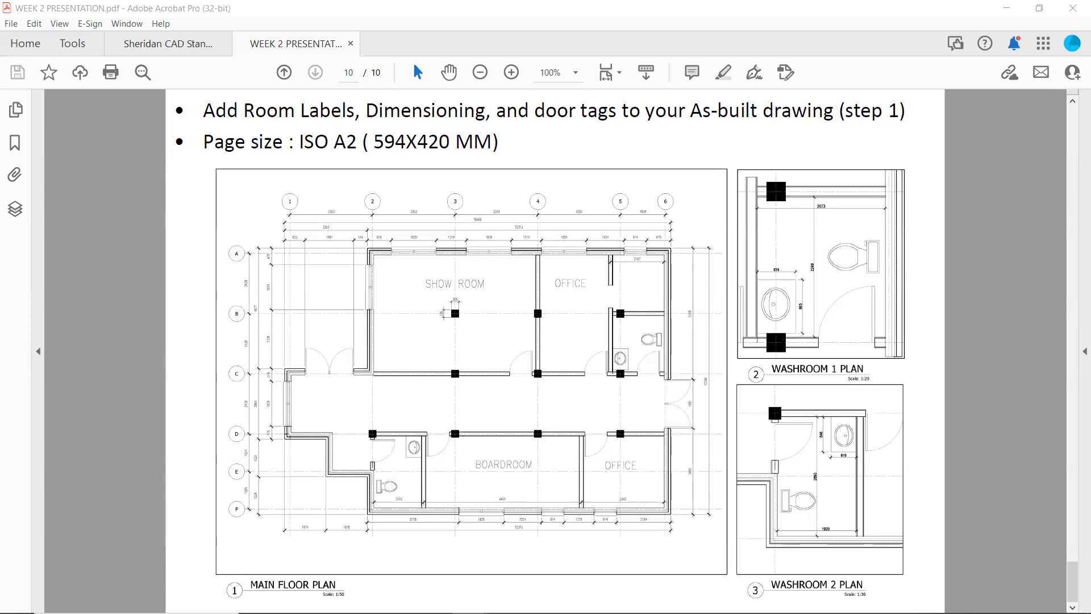
# Switch to Drawing1.dwg in AutoCAD and activate the main floor plan viewport on Layout1.
pyautogui.hotkey('alt', 'Tab')
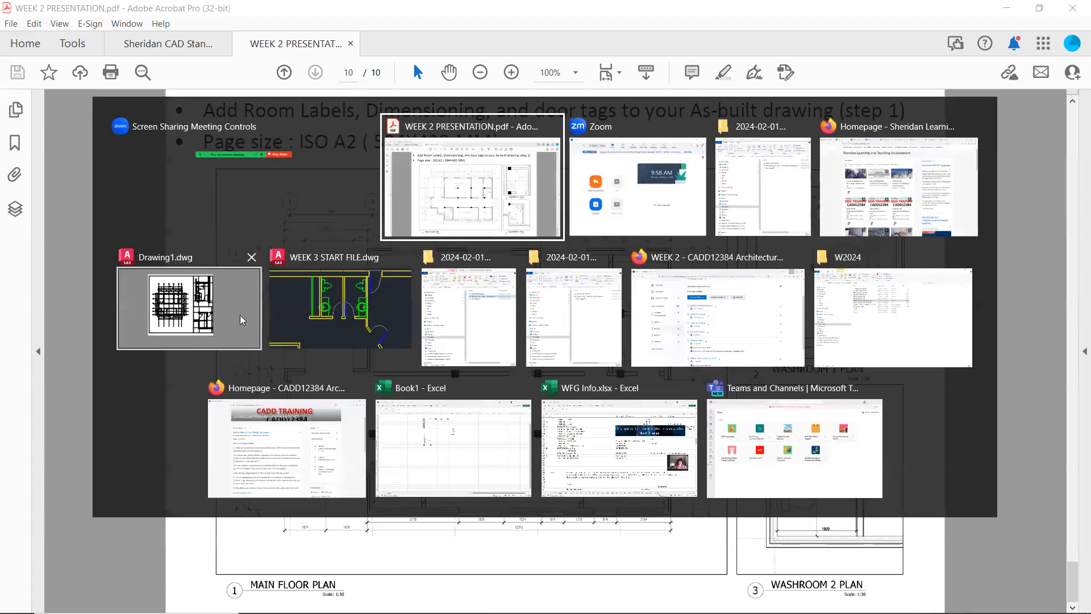
pyautogui.click(189, 307)
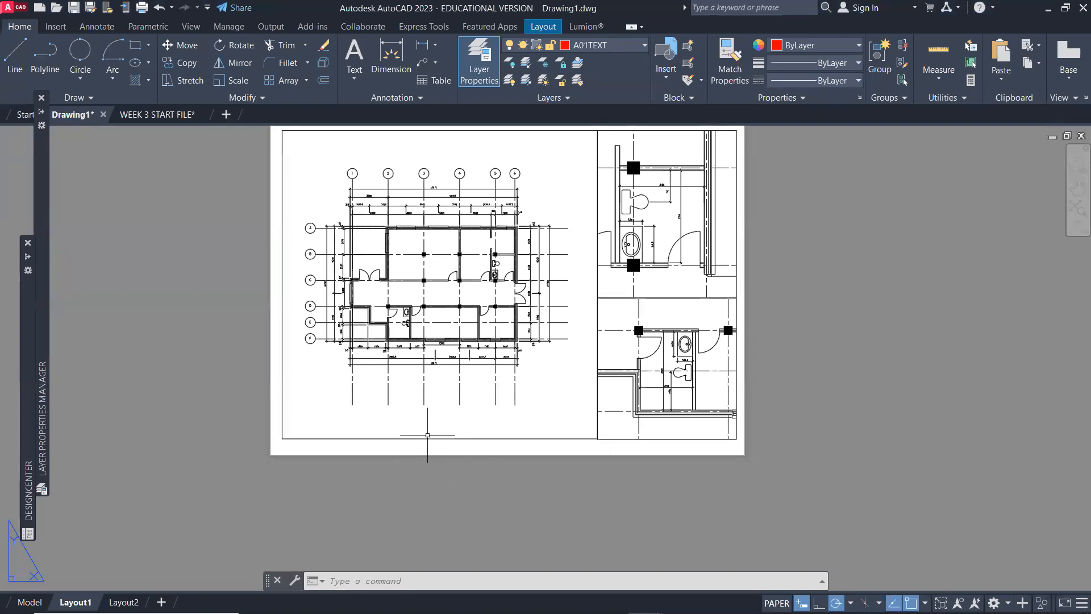
pyautogui.doubleClick(430, 429)
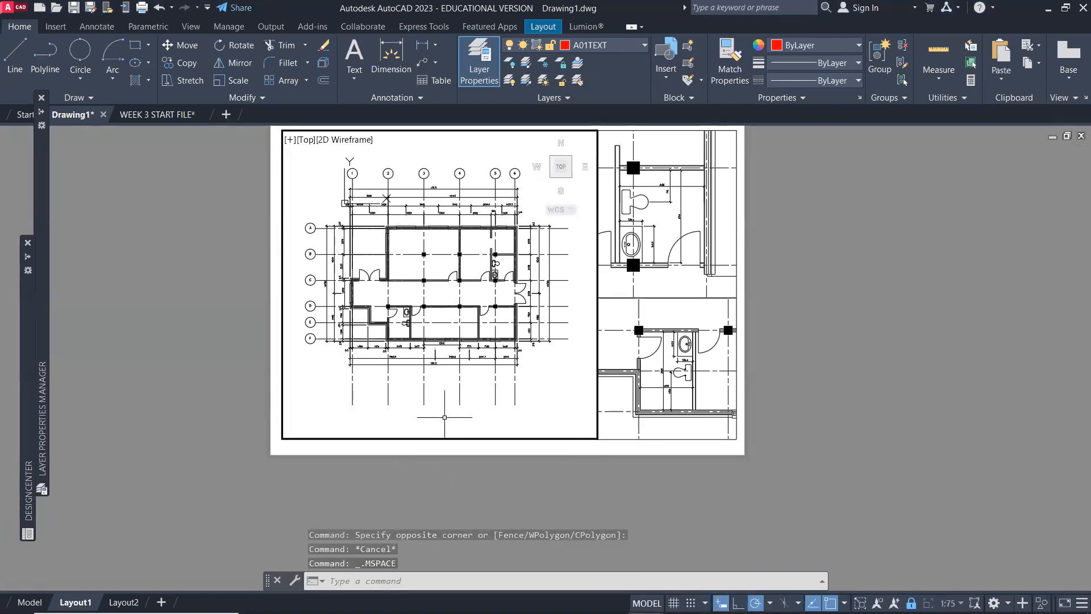
# Make DIM-TEXT-SHERIDAN the current text style.
pyautogui.write('ST')
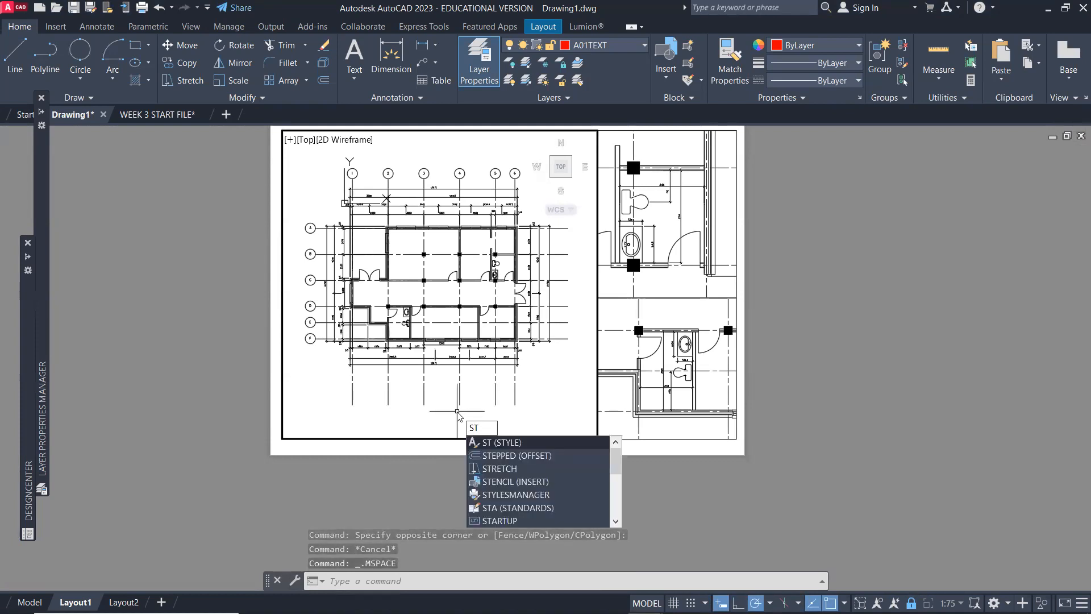
pyautogui.click(507, 445)
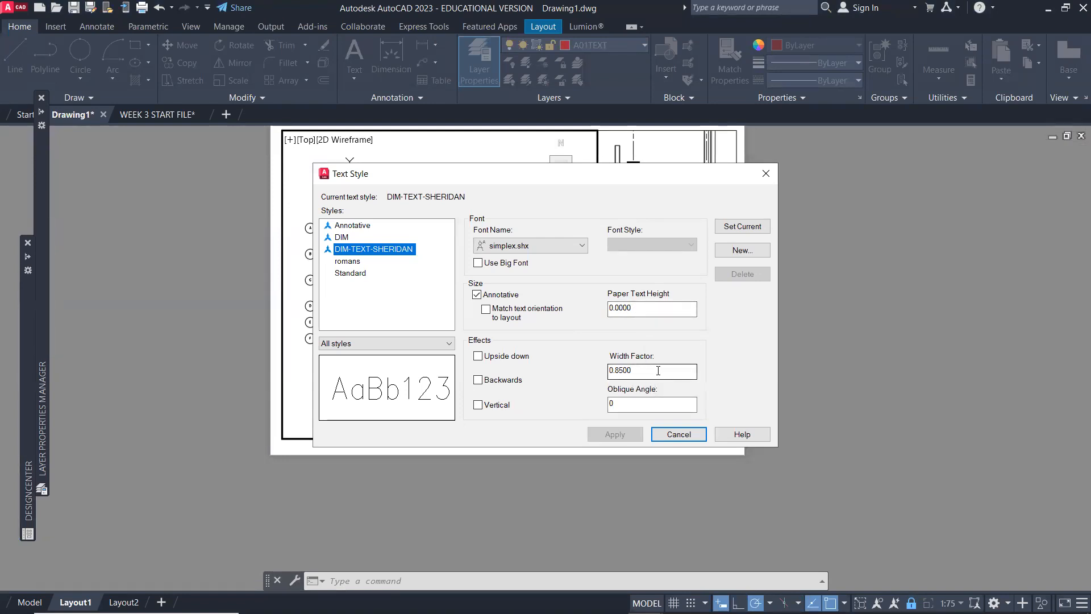
pyautogui.click(733, 228)
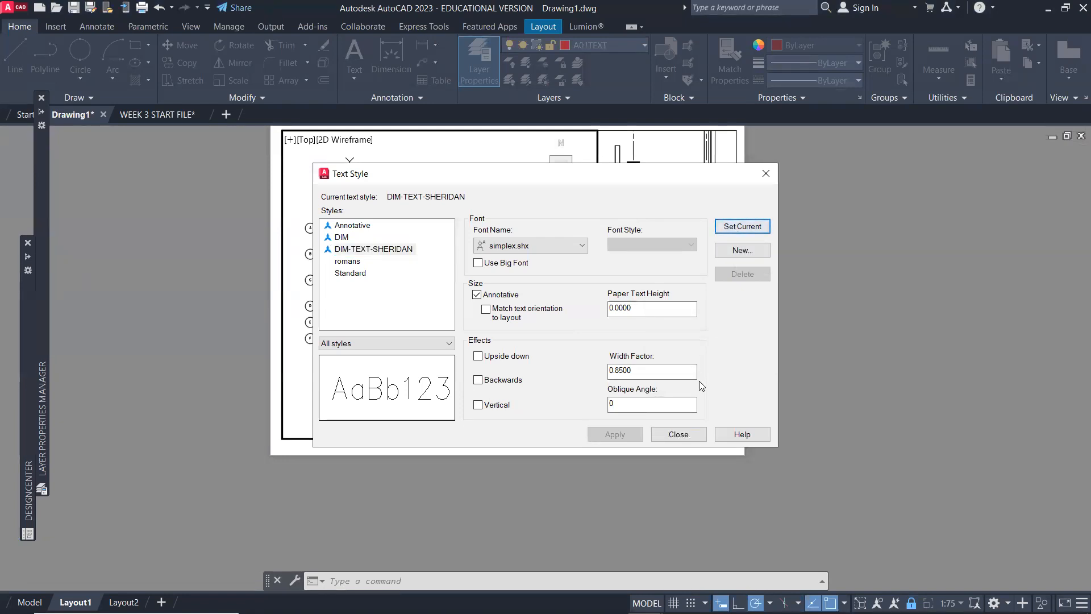
pyautogui.click(678, 434)
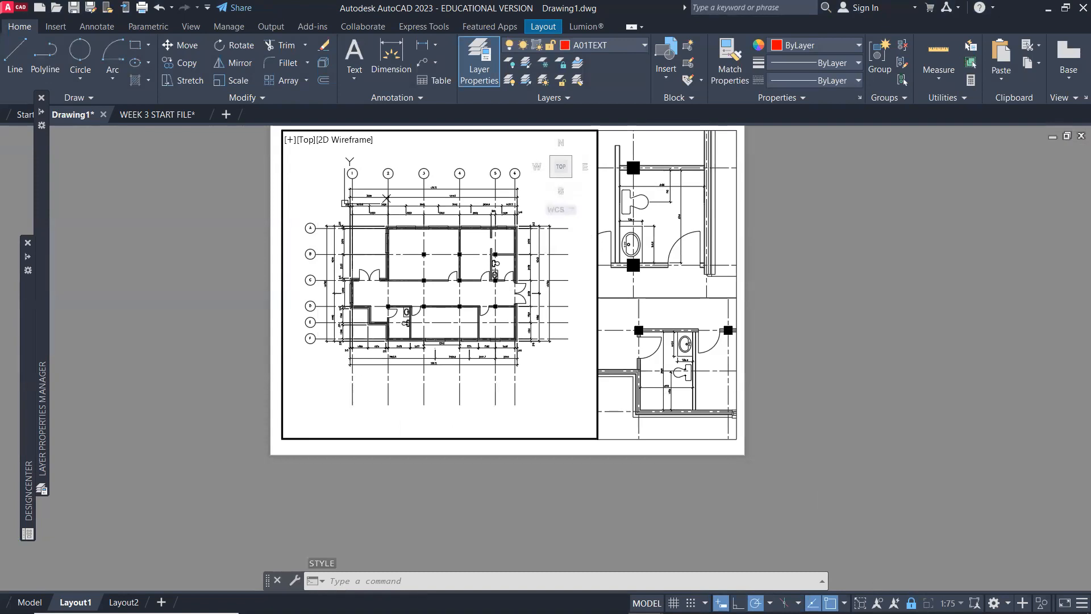
# Maximize the floor plan viewport and stretch the lower ends of the six vertical grid lines upward by about 2500 mm.
pyautogui.doubleClick(401, 438)
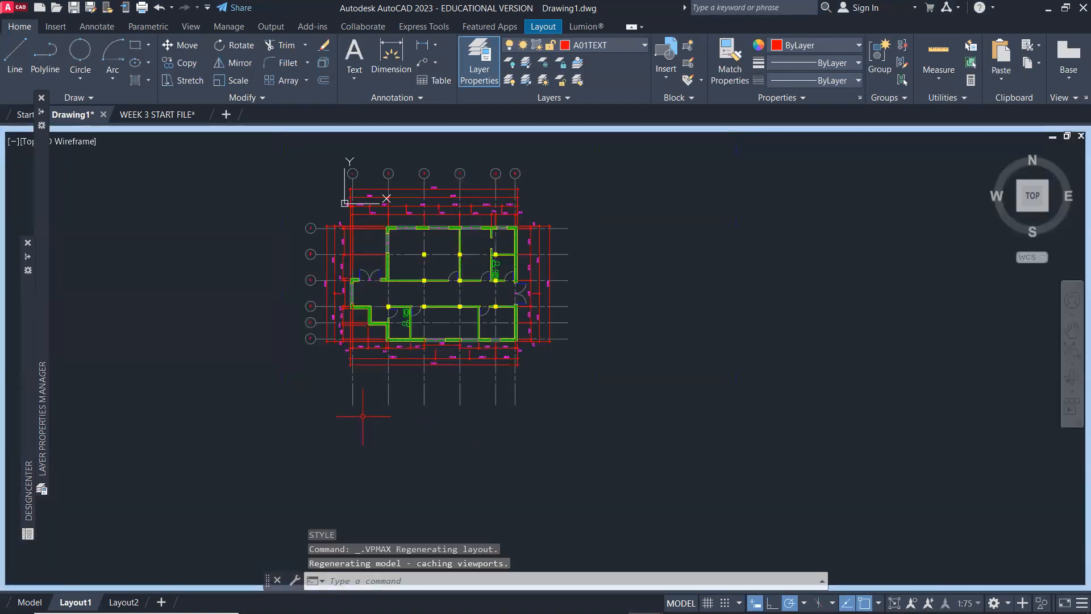
pyautogui.moveTo(363, 417); pyautogui.dragTo(391, 474, button='middle')
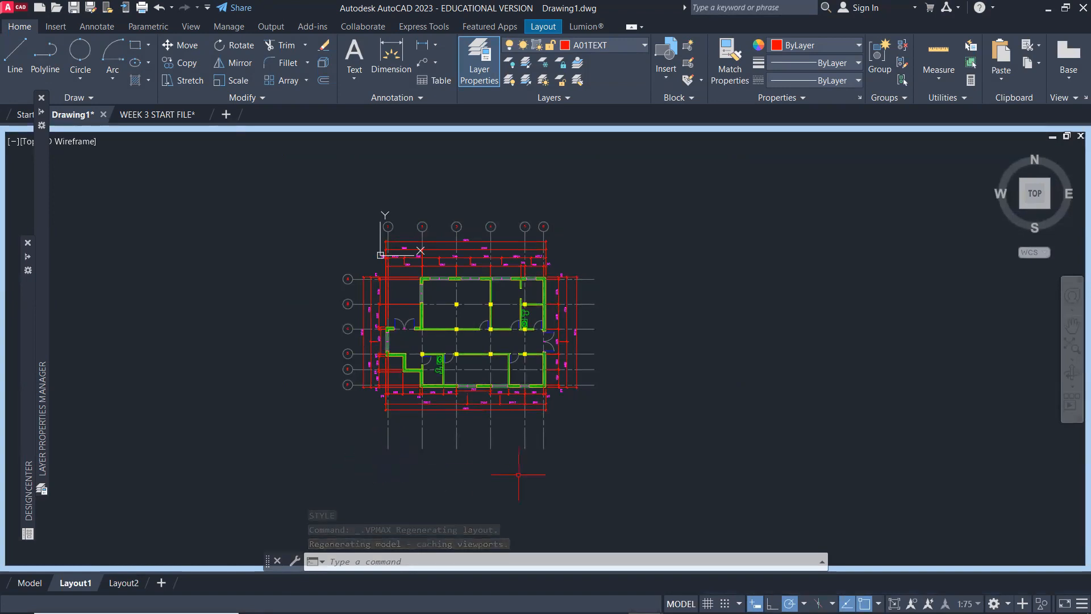
pyautogui.write('ST')
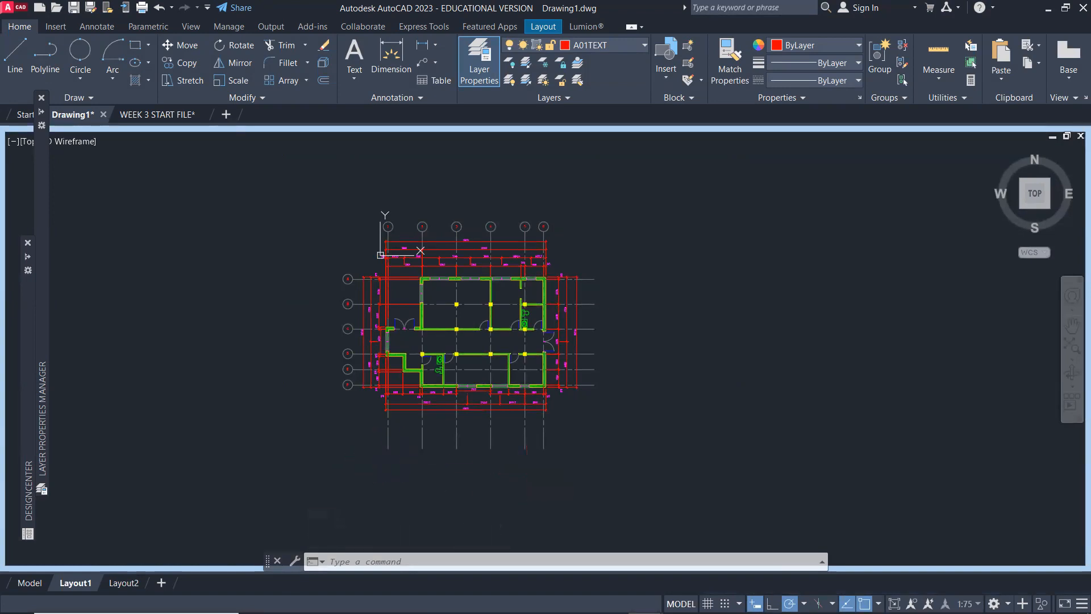
pyautogui.press('Return')
pyautogui.click(565, 453)
pyautogui.click(381, 432)
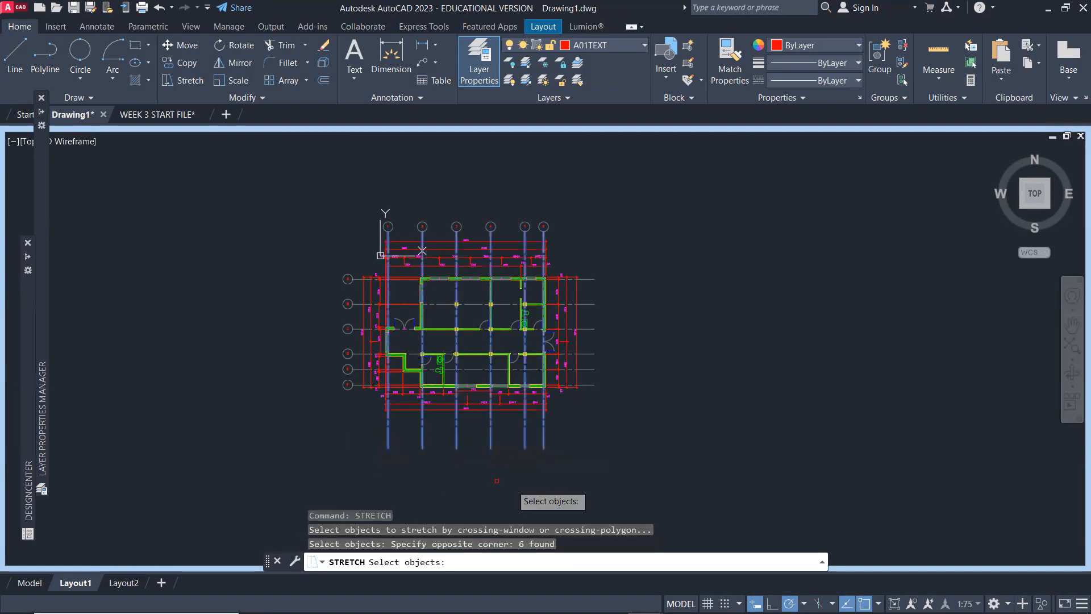
pyautogui.press('Return')
pyautogui.click(613, 479)
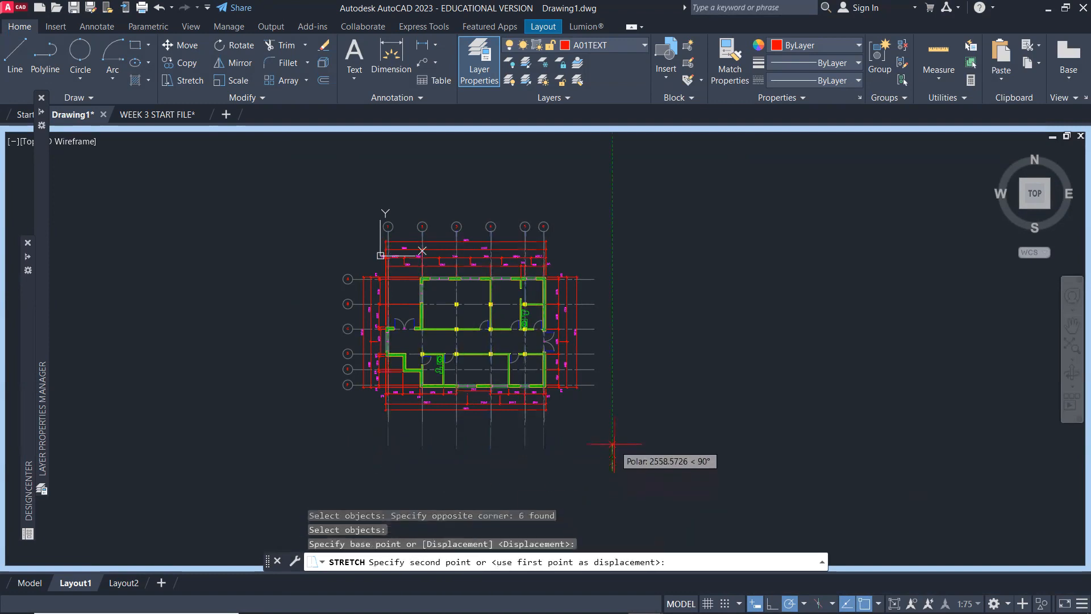
pyautogui.click(615, 446)
# Draw a circle of radius 850 below the lower-left corner of the floor plan for the title bubble.
pyautogui.scroll(4, 410, 431)
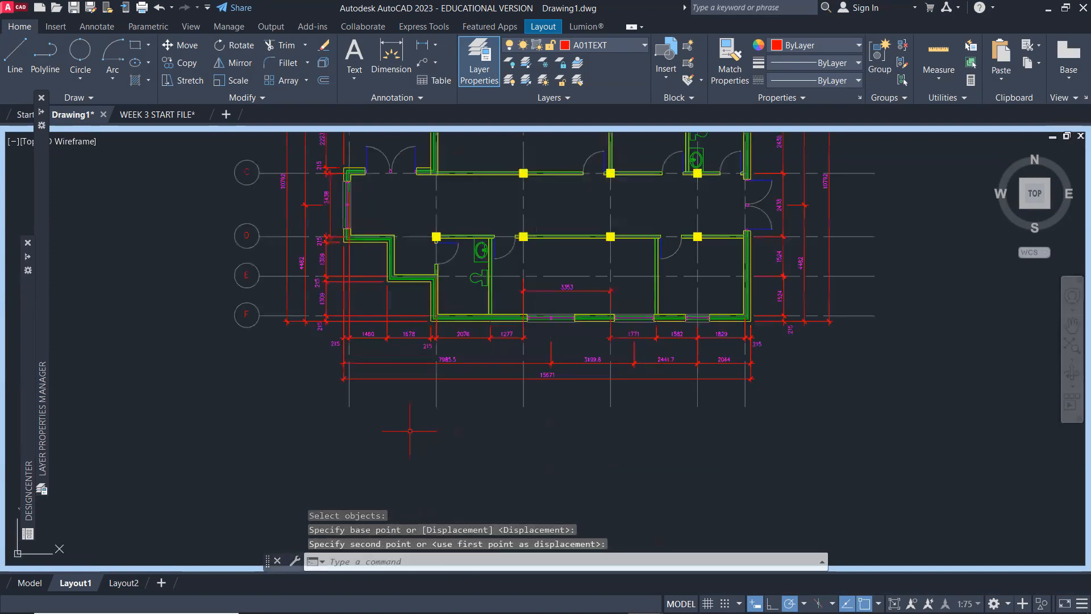
pyautogui.write('c')
pyautogui.press('Return')
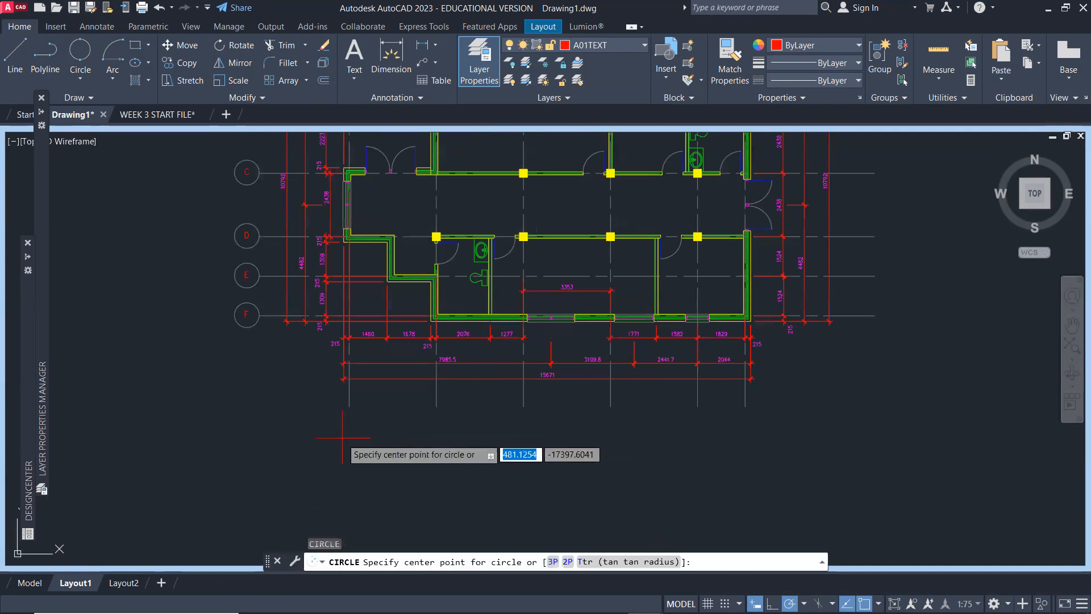
pyautogui.scroll(-2, 317, 458)
pyautogui.click(316, 465)
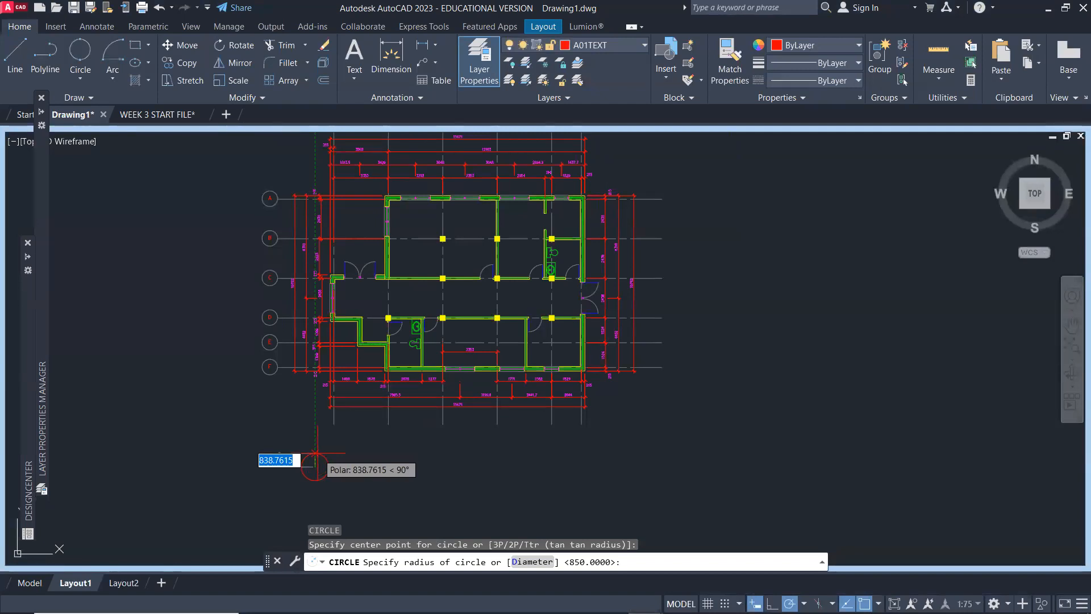
pyautogui.write('850')
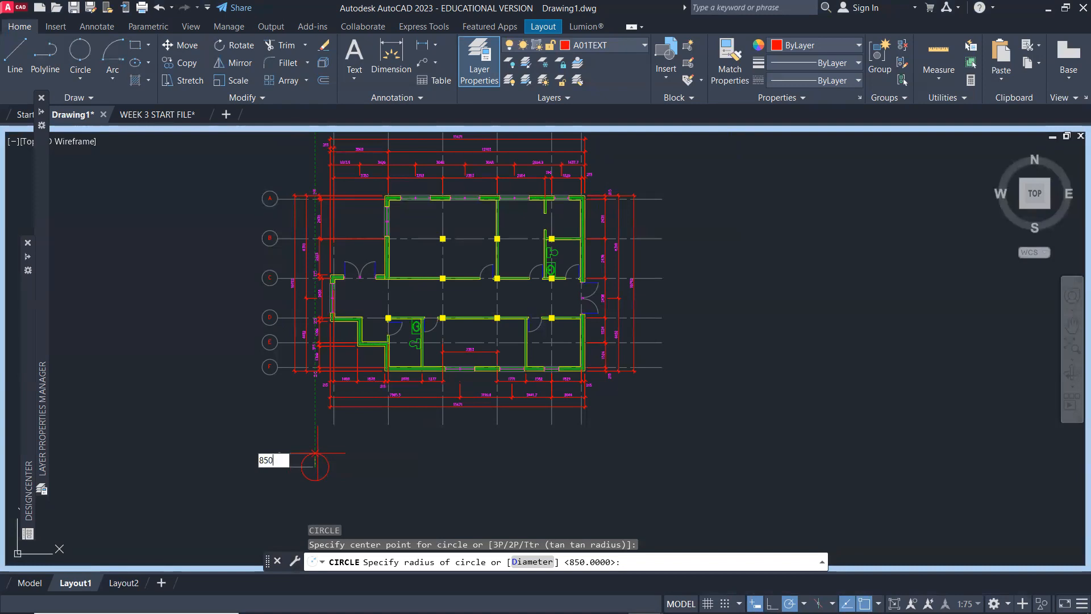
pyautogui.press('Return')
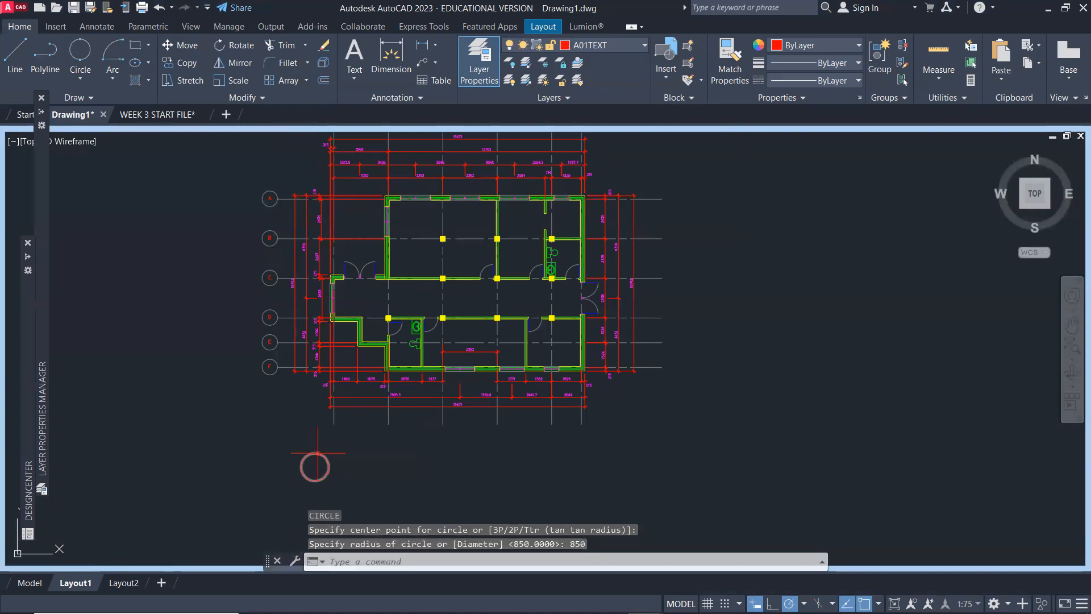
# Draw a horizontal line from the circle's right quadrant, ending just short of the fifth vertical grid line.
pyautogui.moveTo(352, 477); pyautogui.dragTo(337, 444, button='middle')
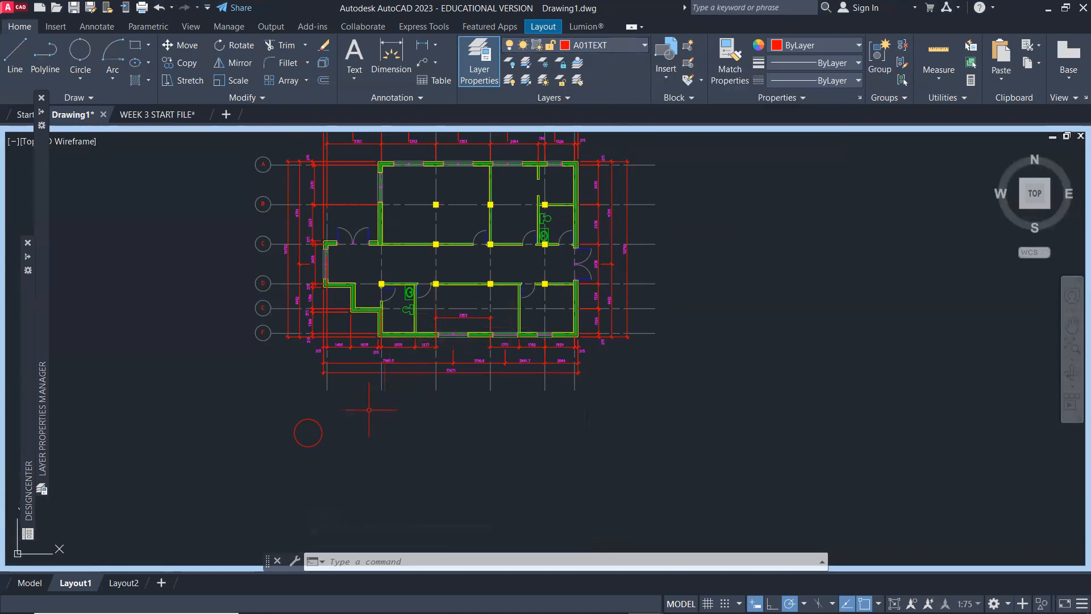
pyautogui.scroll(2, 346, 450)
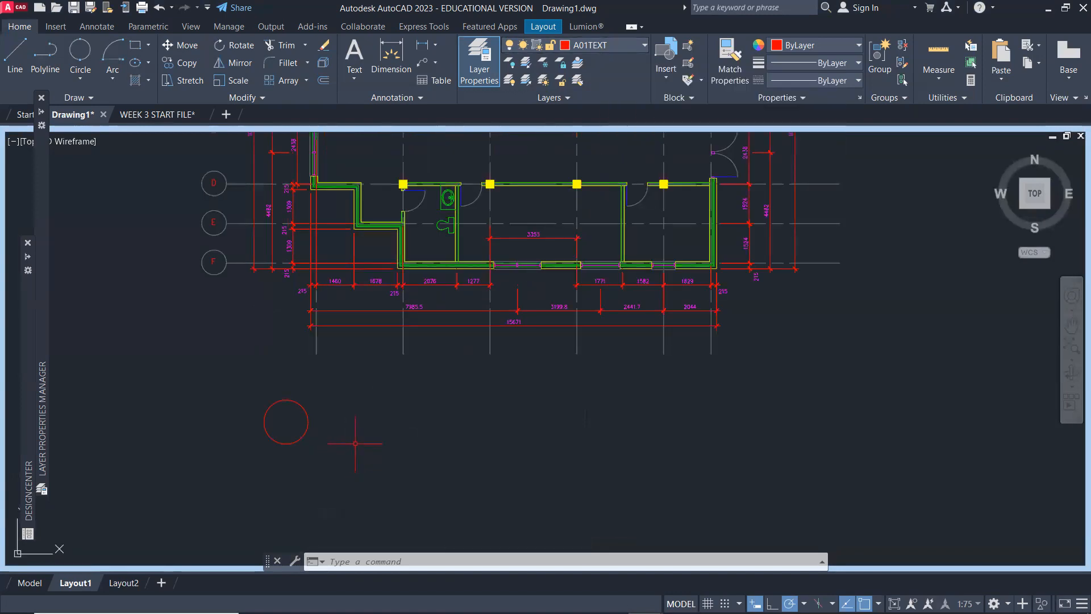
pyautogui.write('l')
pyautogui.press('Return')
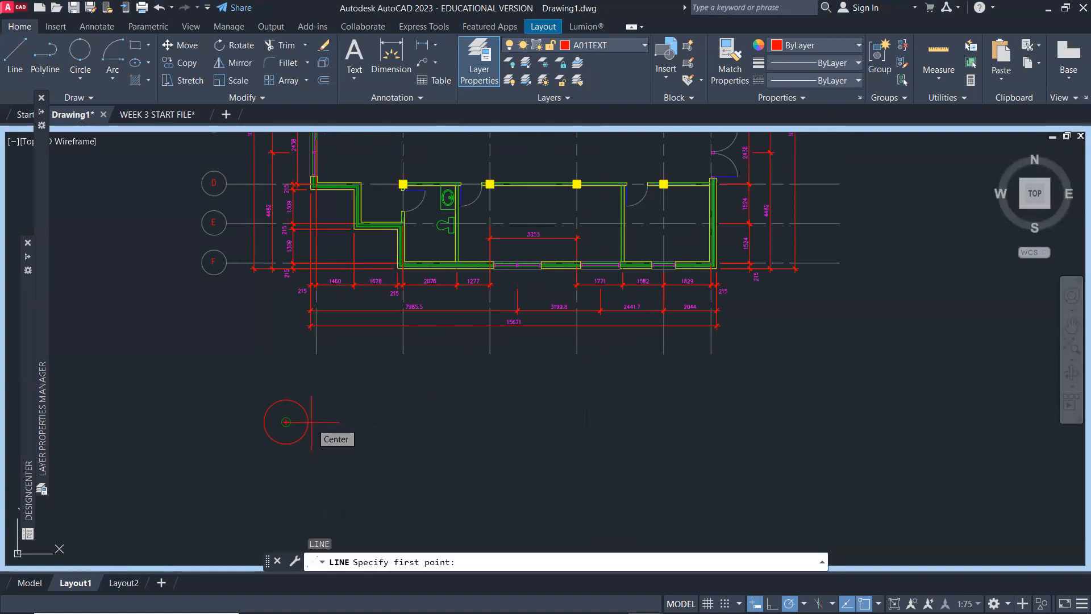
pyautogui.write('QUA')
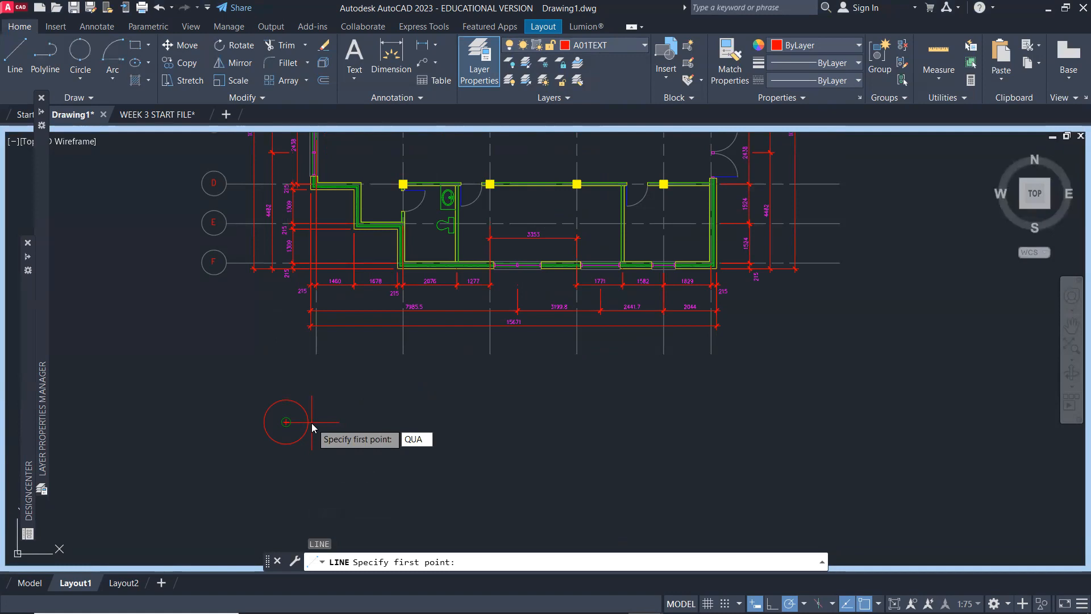
pyautogui.press('Return')
pyautogui.click(307, 422)
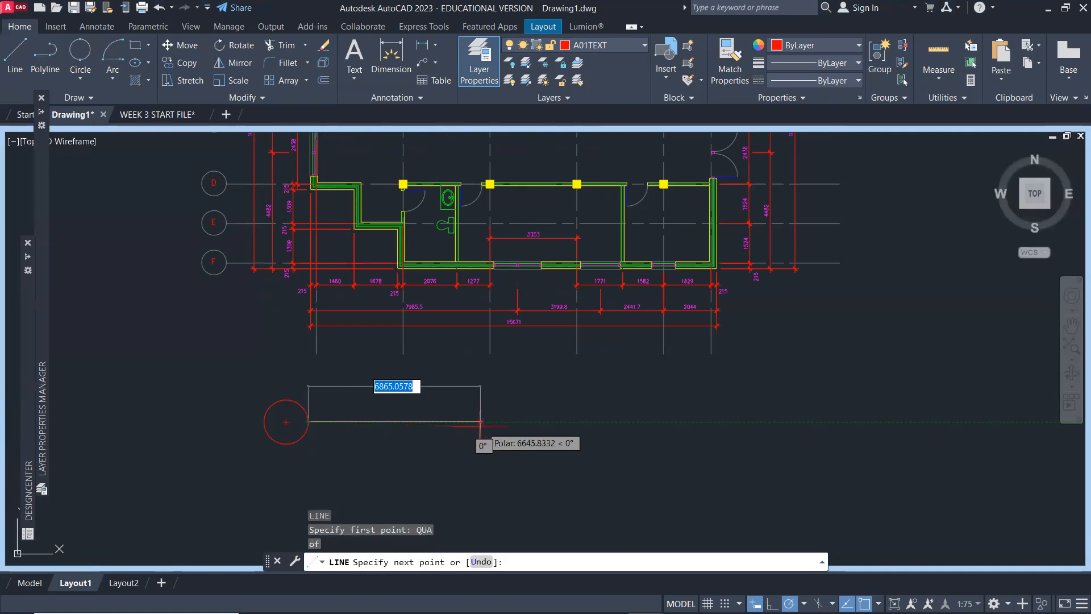
pyautogui.click(655, 422)
pyautogui.press('Return')
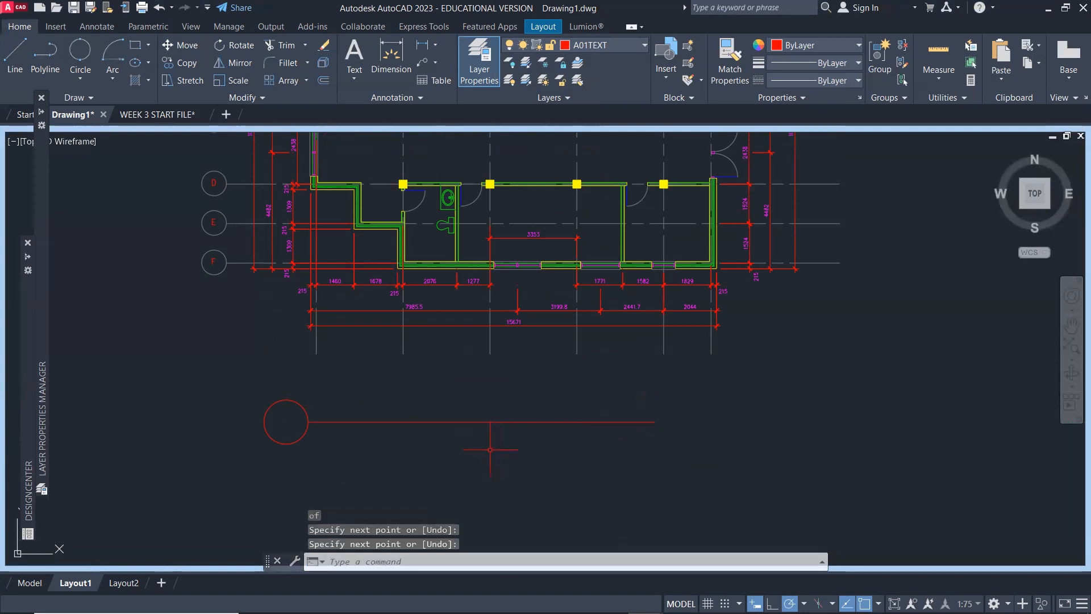
# Add the multiline text MAIN FLOOR PLAN above the title line in the DIM-TEXT-SHERIDAN style with a text height of 3.
pyautogui.write('t')
pyautogui.press('Return')
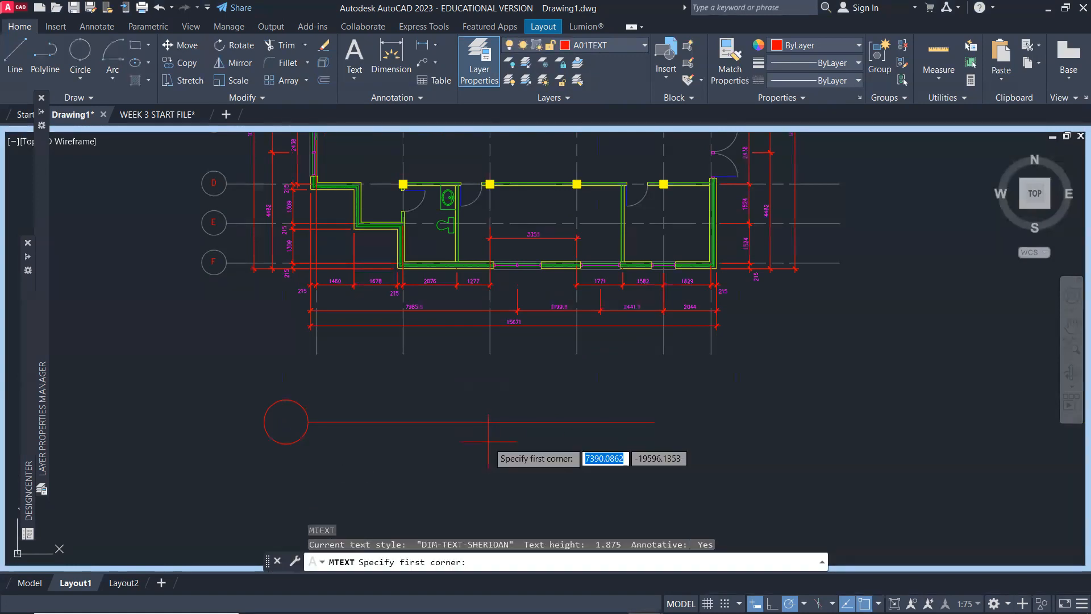
pyautogui.click(325, 380)
pyautogui.click(609, 409)
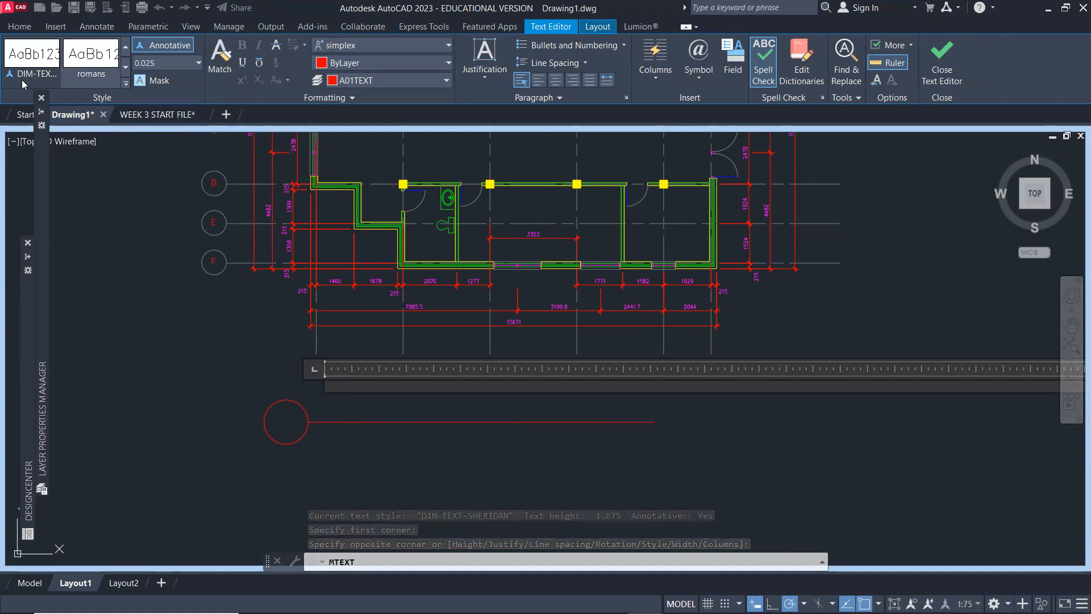
pyautogui.click(126, 84)
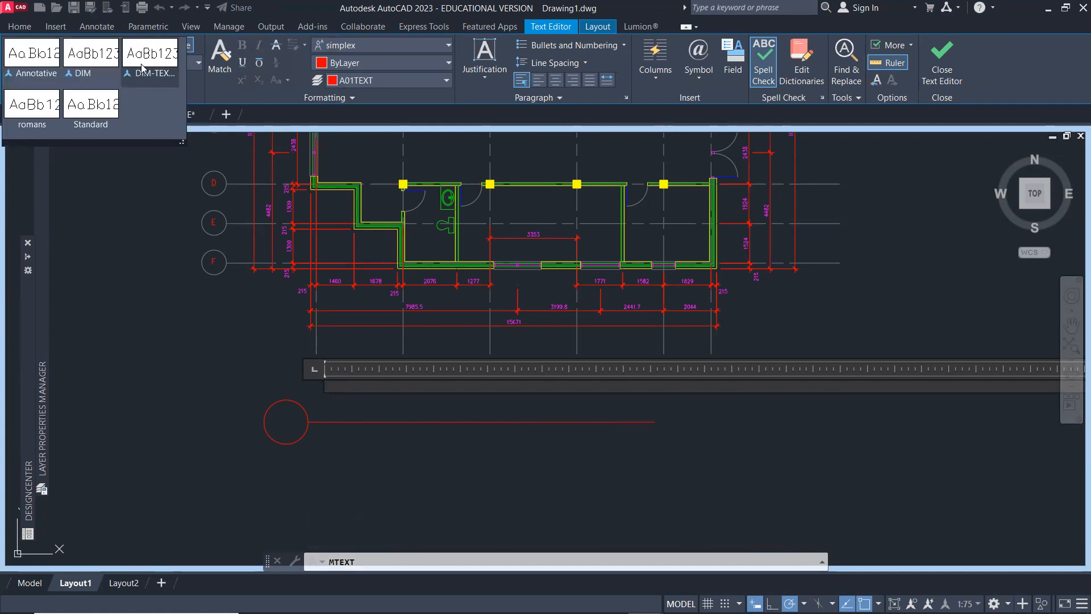
pyautogui.click(142, 69)
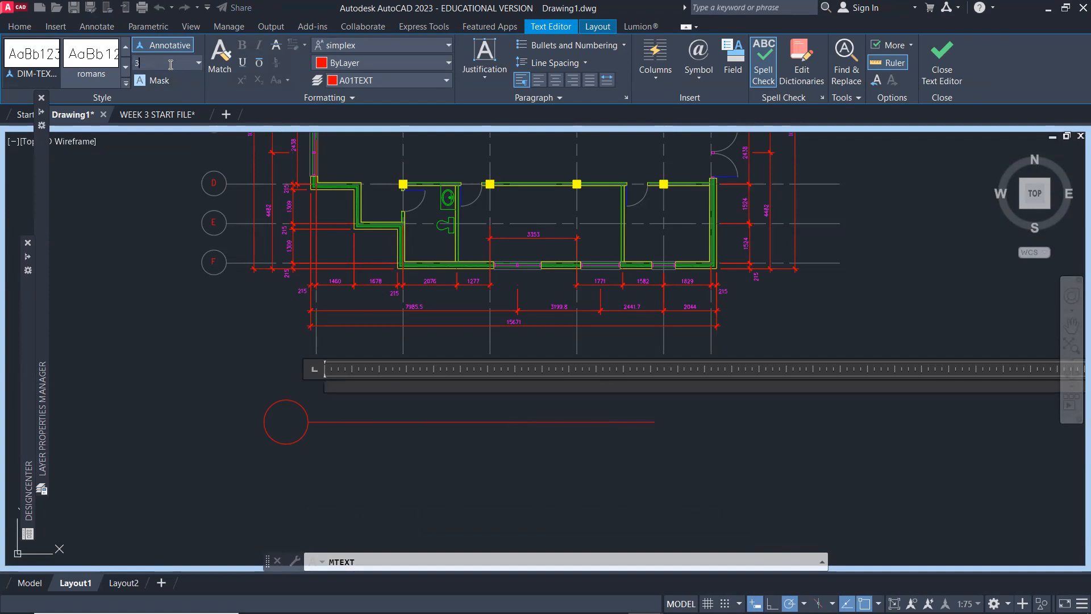
pyautogui.press('Return')
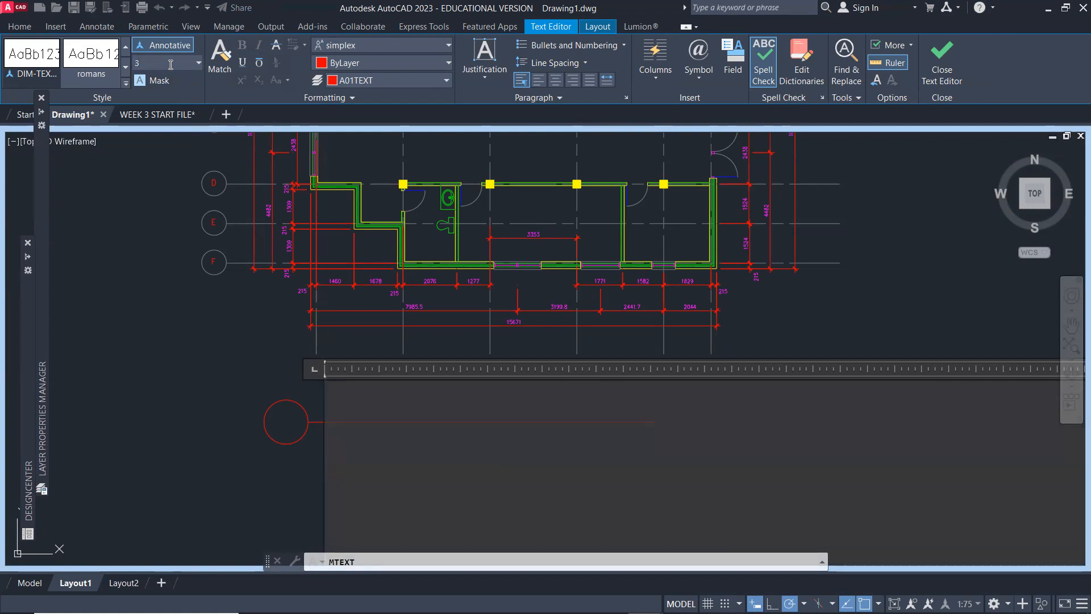
pyautogui.write('NII')
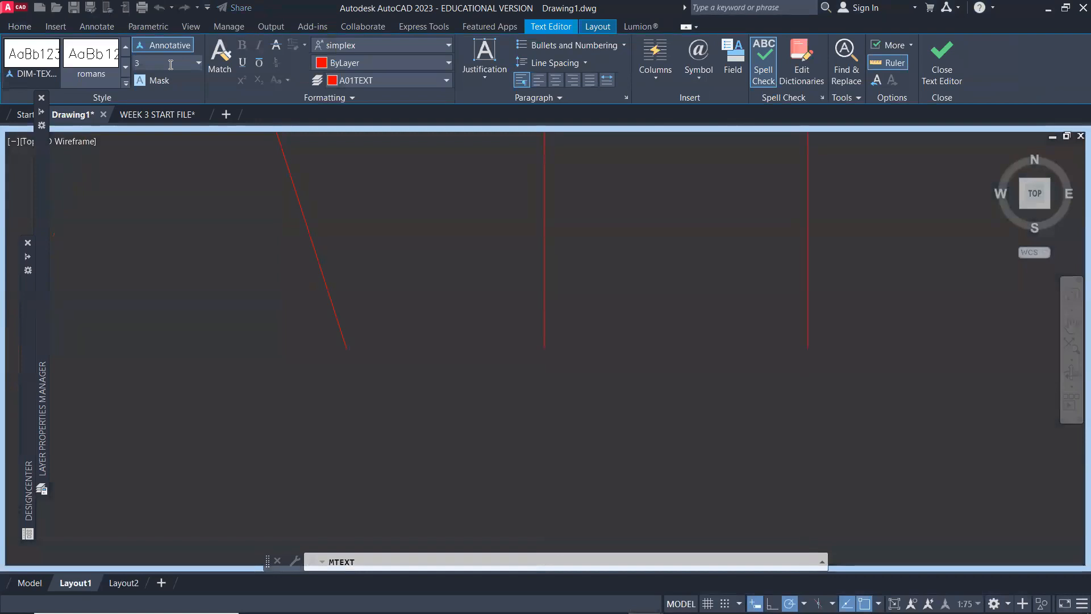
pyautogui.press('Escape')
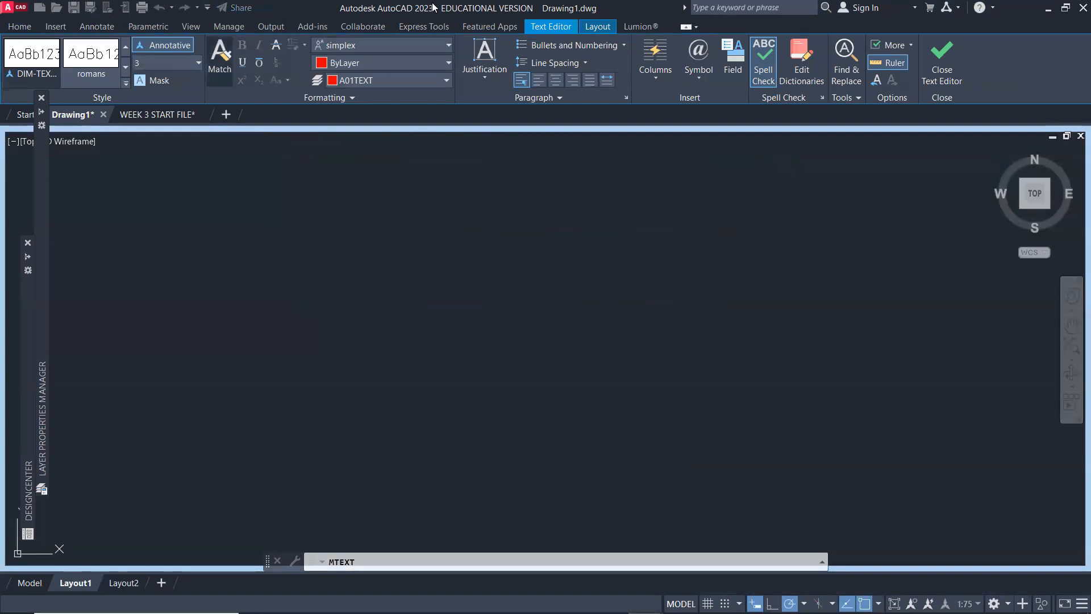
pyautogui.click(941, 63)
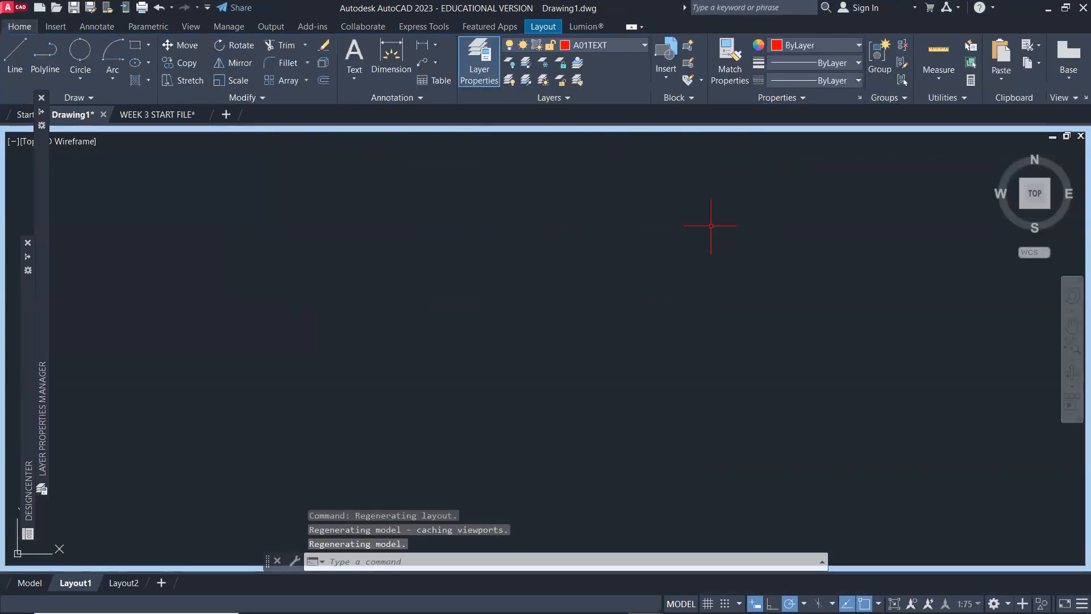
# Move the MAIN FLOOR PLAN text down to sit just above the title line beside the circle.
pyautogui.scroll(-8, 454, 359)
pyautogui.scroll(10, 524, 325)
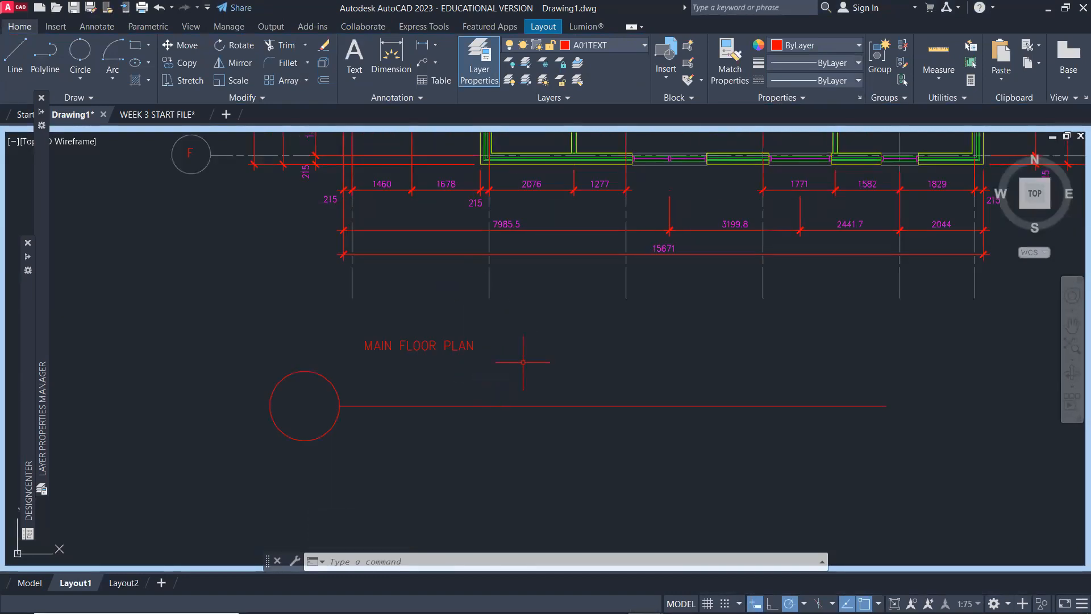
pyautogui.write('m')
pyautogui.press('Return')
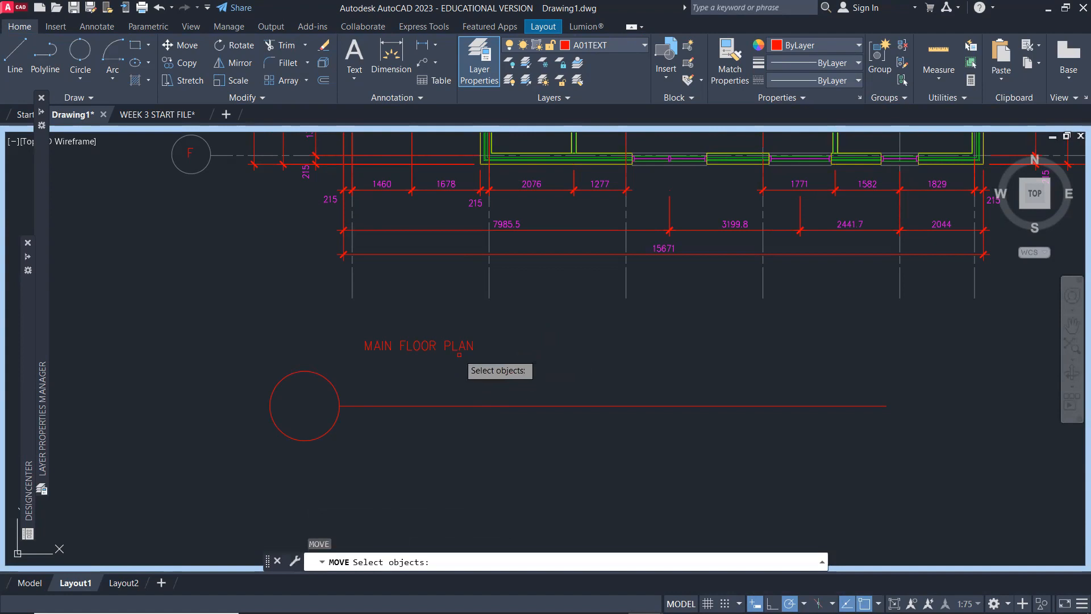
pyautogui.click(461, 345)
pyautogui.press('Return')
pyautogui.click(525, 346)
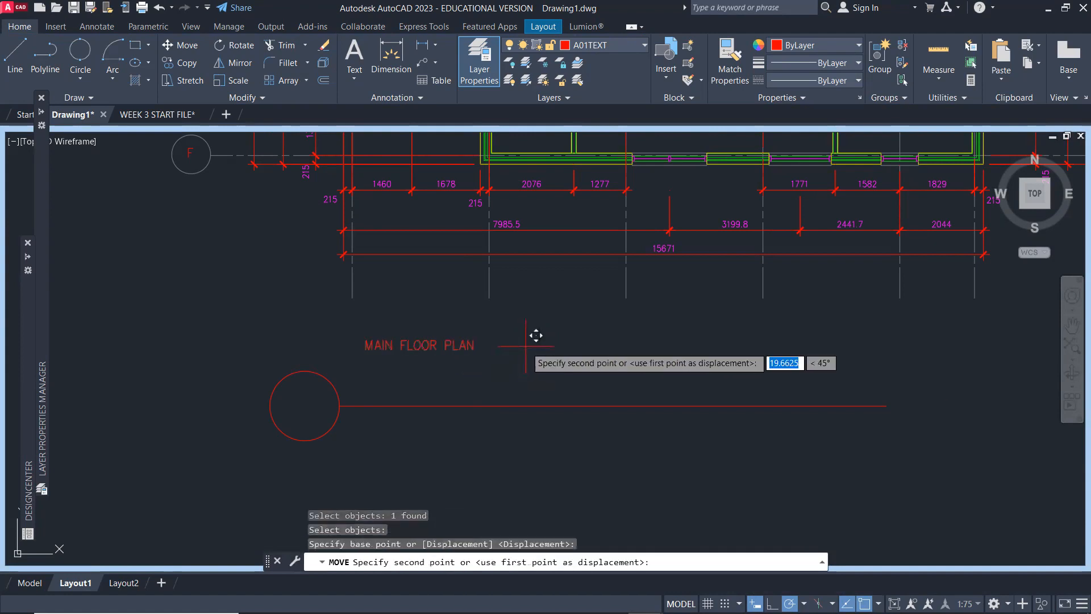
pyautogui.click(515, 386)
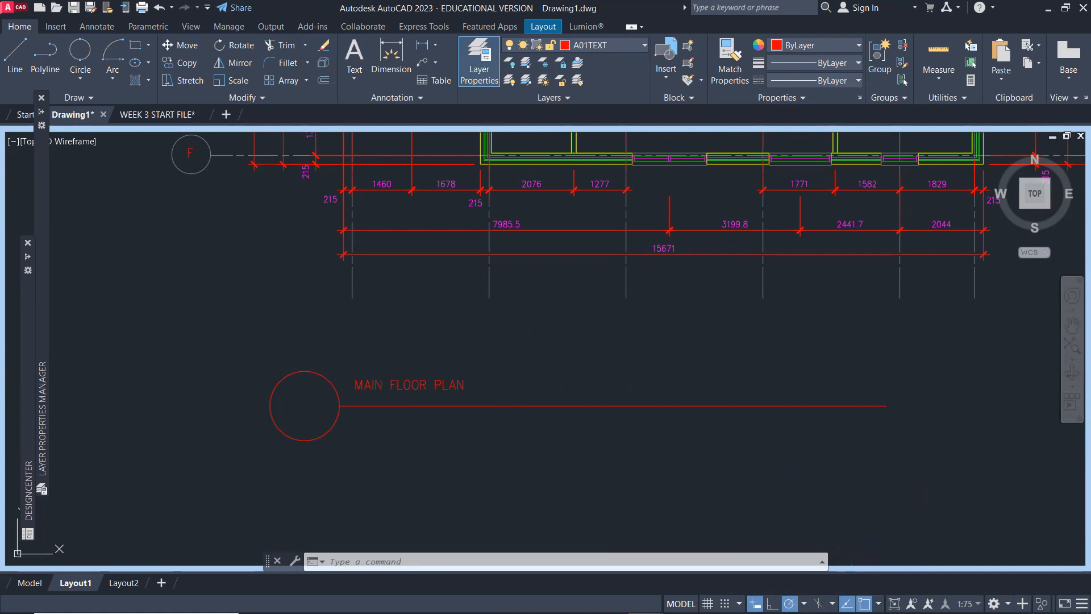
# Maximize the main floor plan viewport again and set the MAIN FLOOR PLAN text height to 6.
pyautogui.click(894, 604)
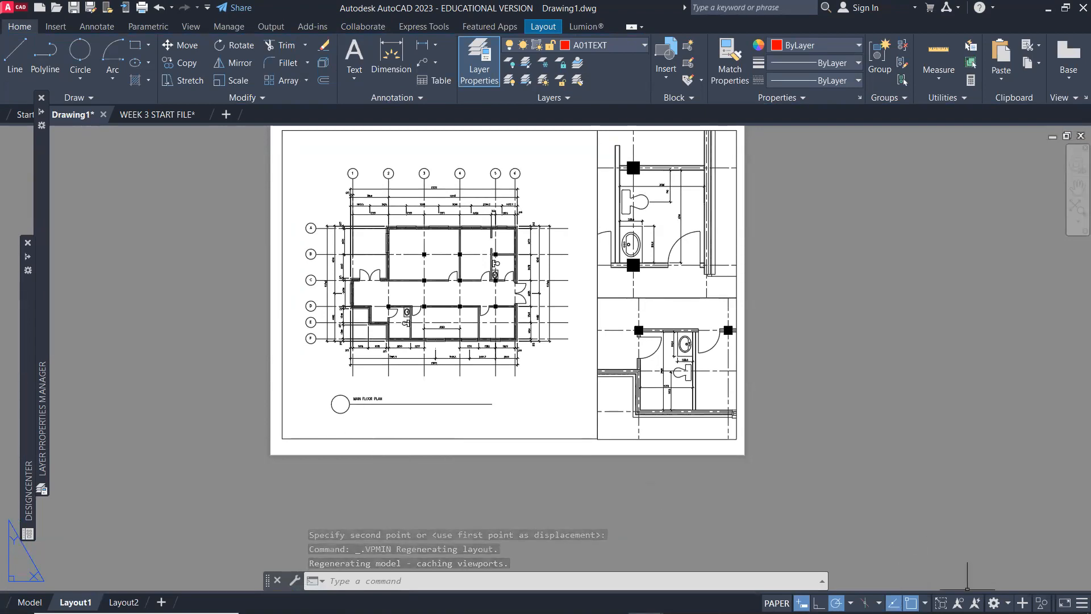
pyautogui.click(941, 603)
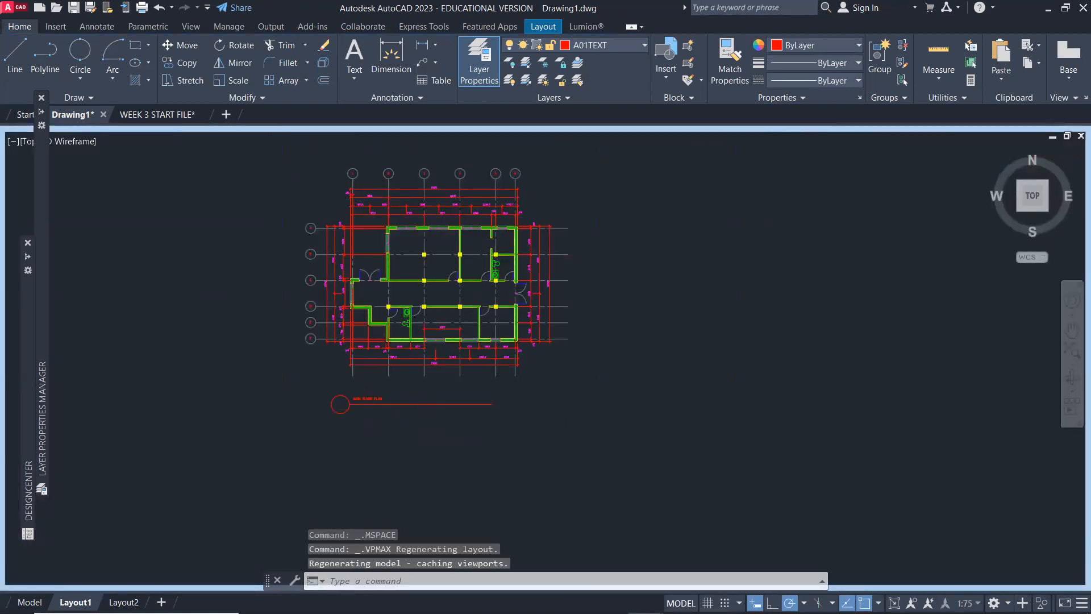
pyautogui.scroll(5, 346, 402)
pyautogui.doubleClick(512, 389)
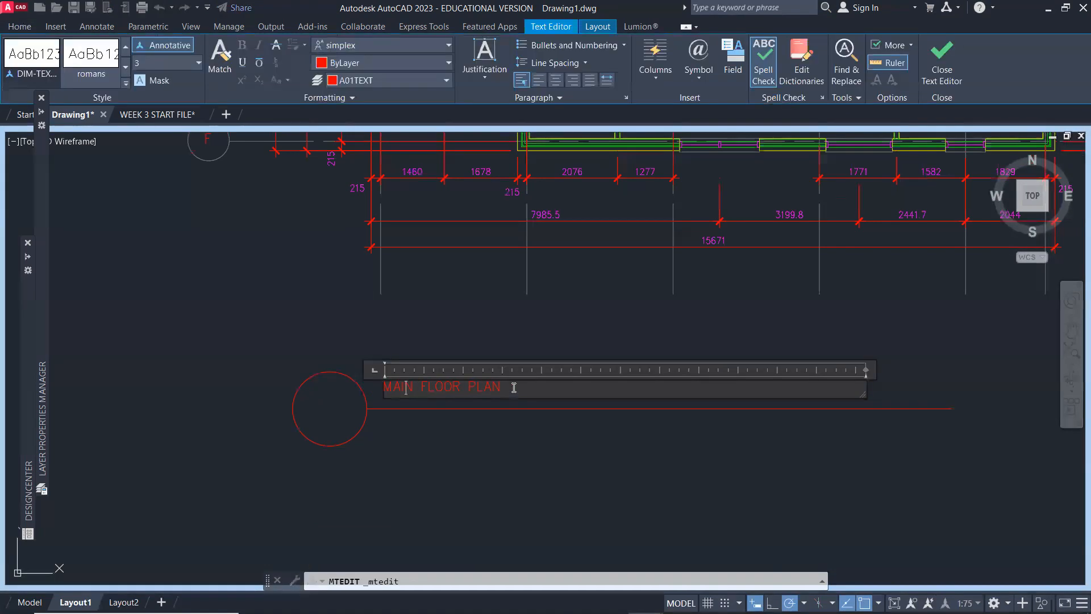
pyautogui.moveTo(372, 383); pyautogui.dragTo(373, 384)
pyautogui.click(153, 63)
pyautogui.write('6')
pyautogui.press('Return')
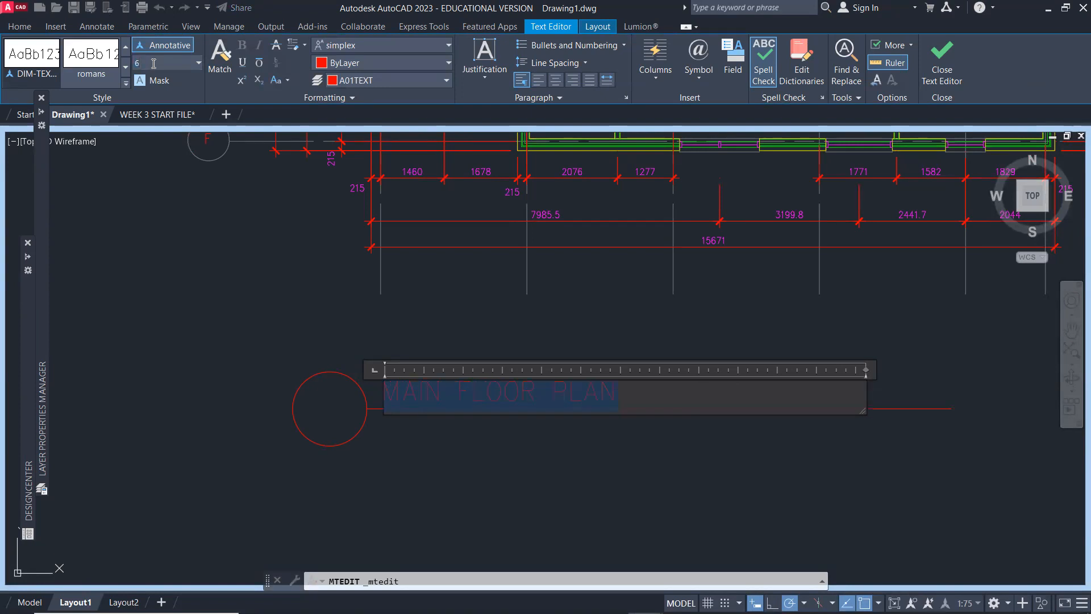
pyautogui.click(427, 434)
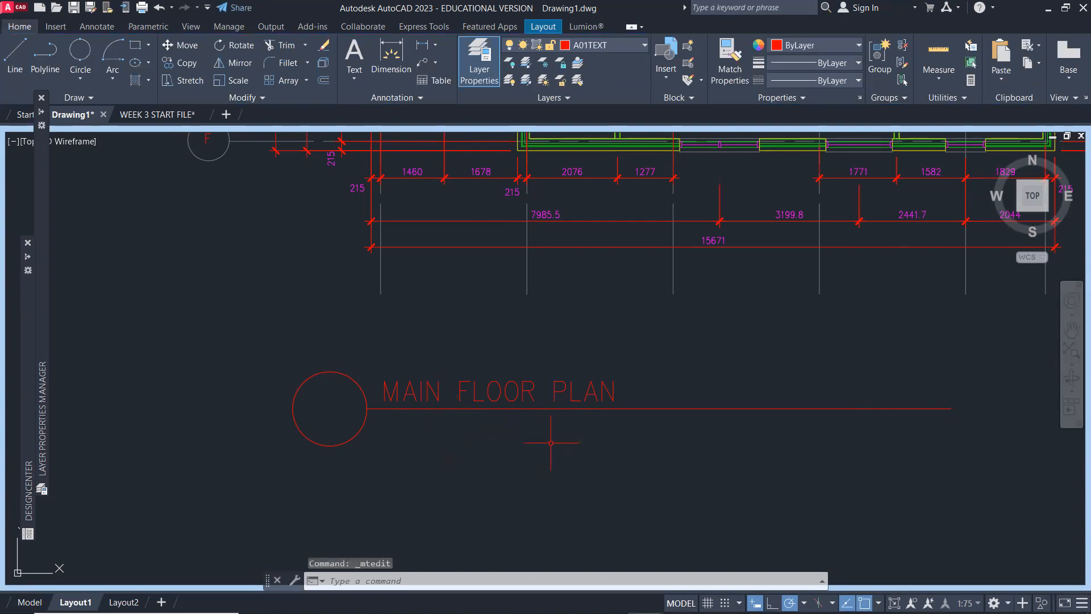
# Shorten the horizontal title line so its free end stops just past the MAIN FLOOR PLAN text.
pyautogui.click(829, 410)
pyautogui.click(951, 408)
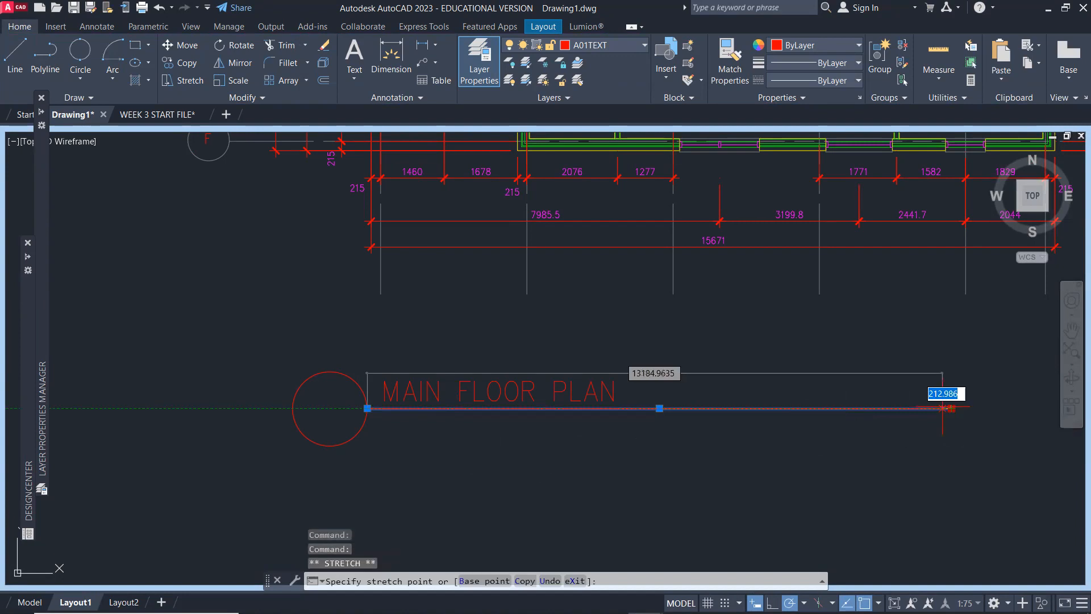
pyautogui.click(625, 407)
pyautogui.scroll(2, 538, 446)
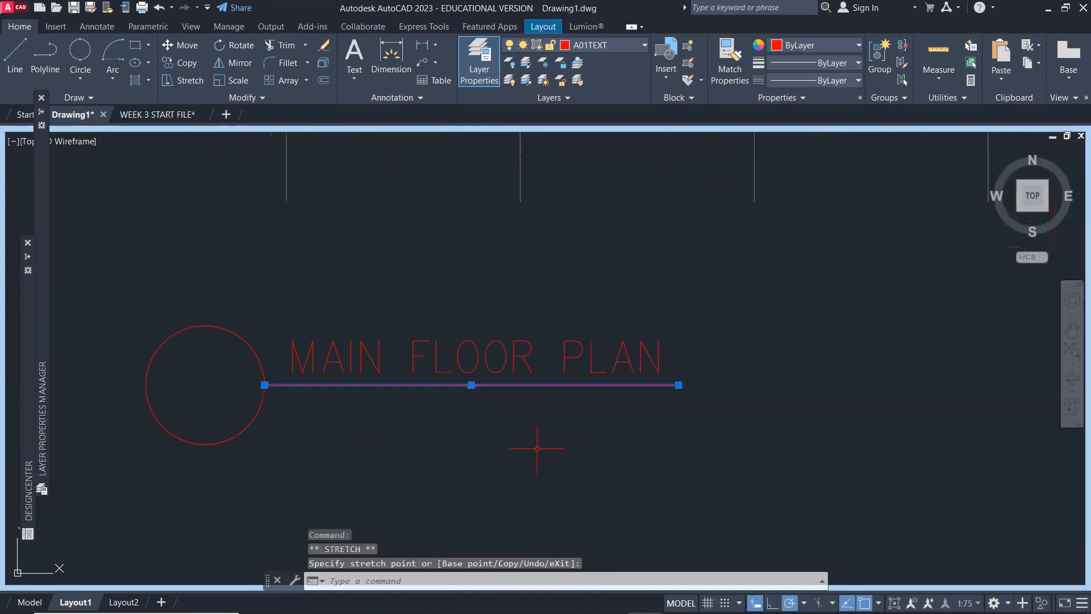
pyautogui.press('Escape')
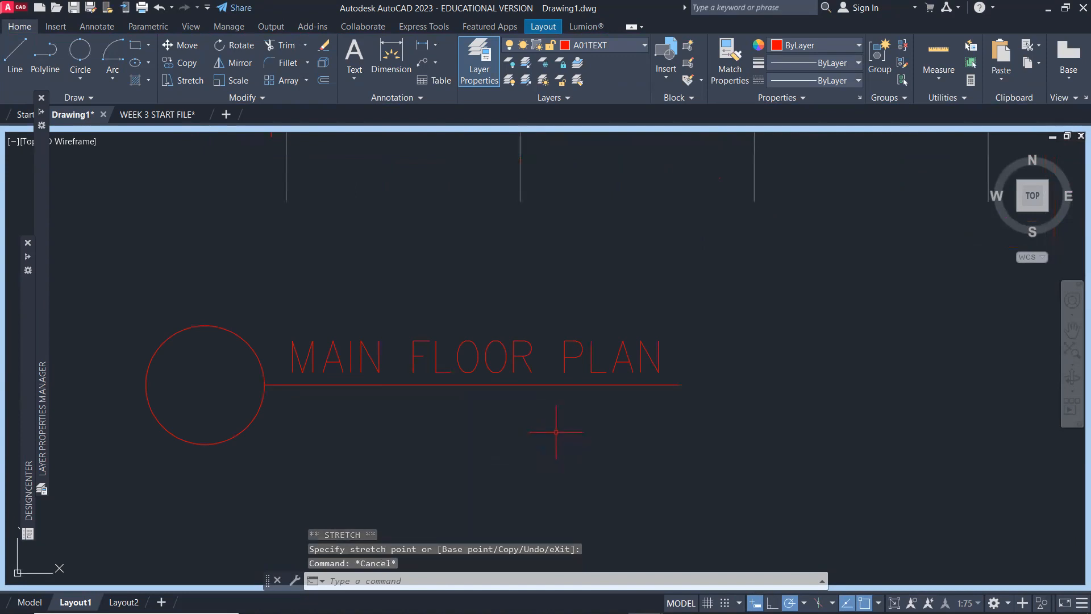
# Add the multiline text SCALE 1:75 below the title line with a text height of 3.
pyautogui.moveTo(561, 426); pyautogui.dragTo(602, 372, button='middle')
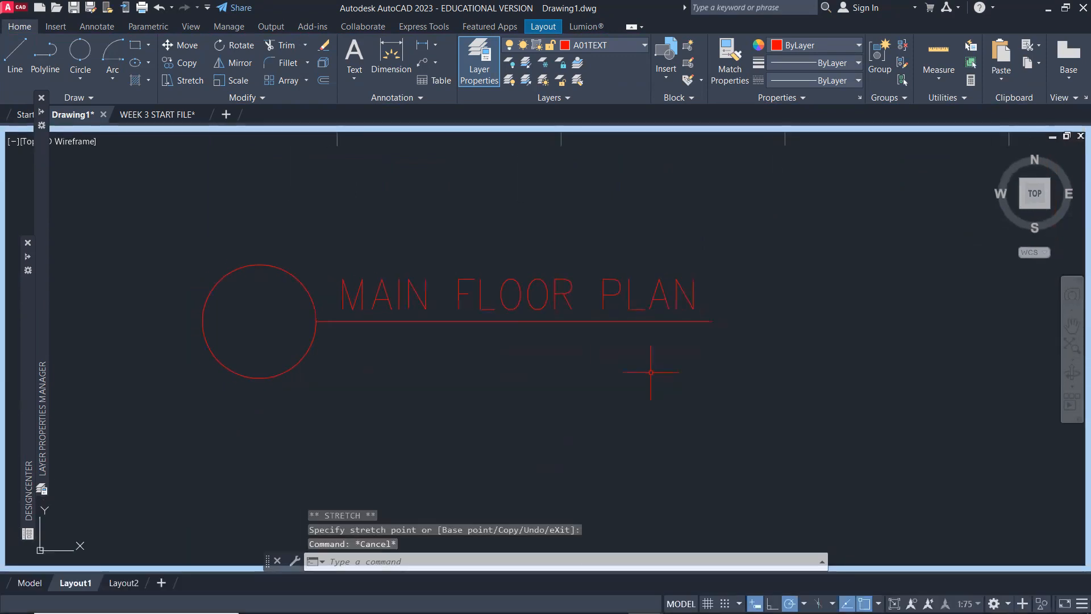
pyautogui.write('mt')
pyautogui.press('Return')
pyautogui.click(521, 338)
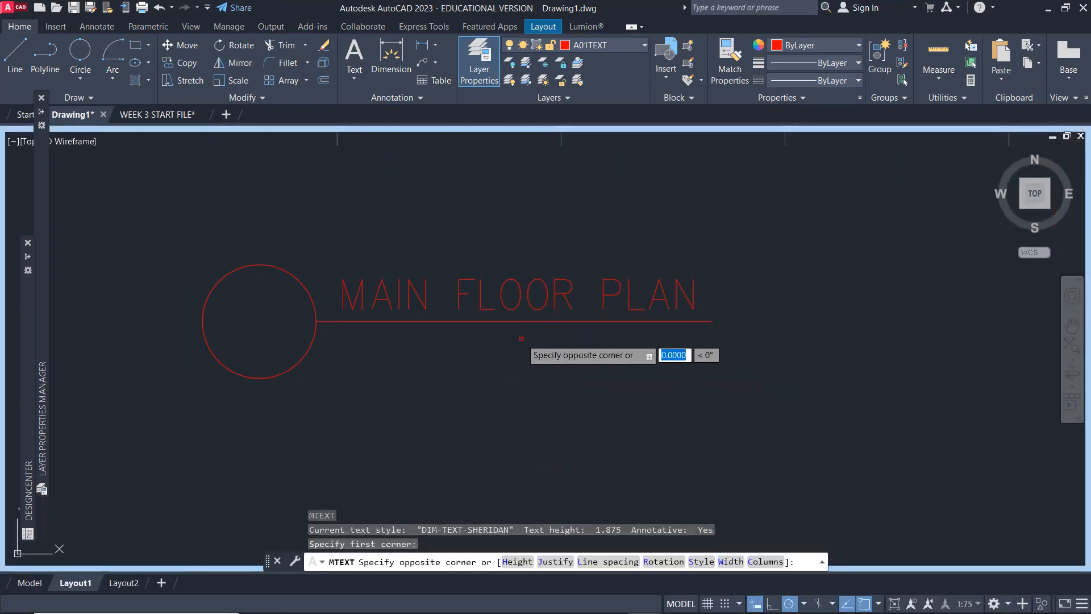
pyautogui.click(715, 380)
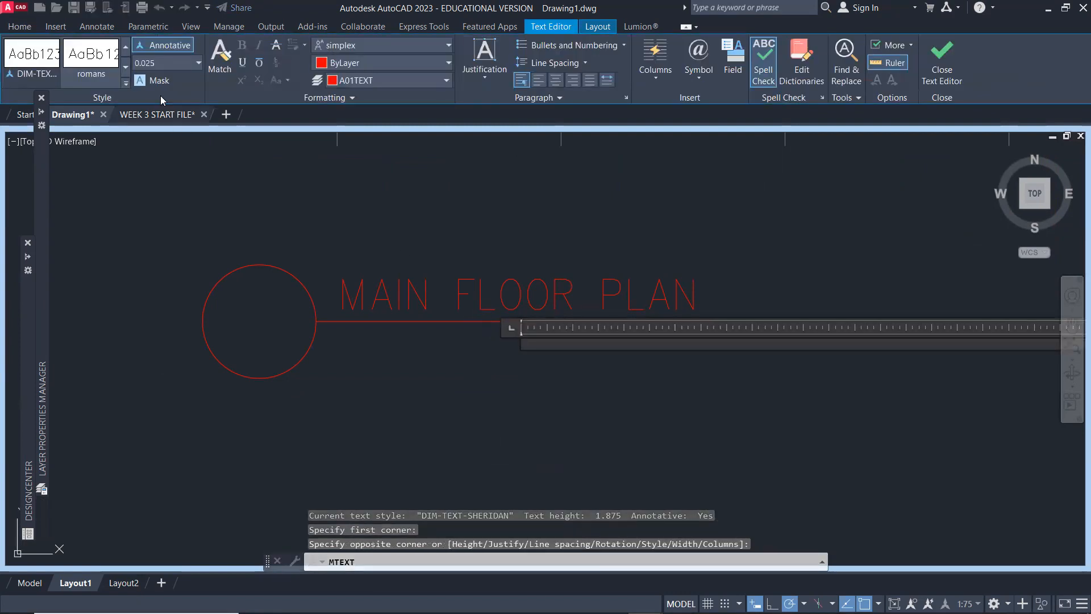
pyautogui.click(174, 63)
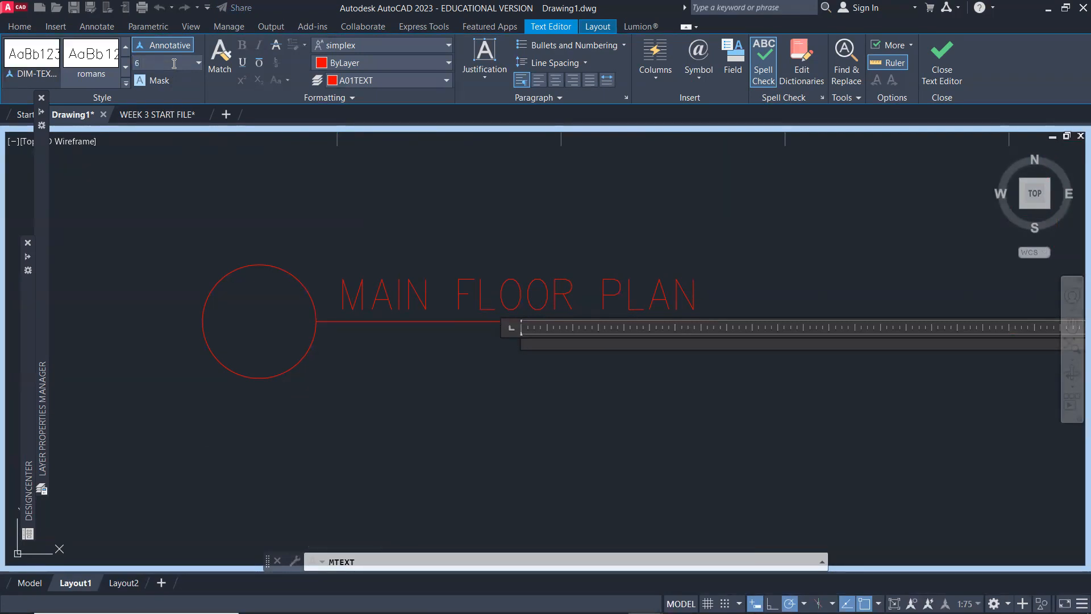
pyautogui.press('Return')
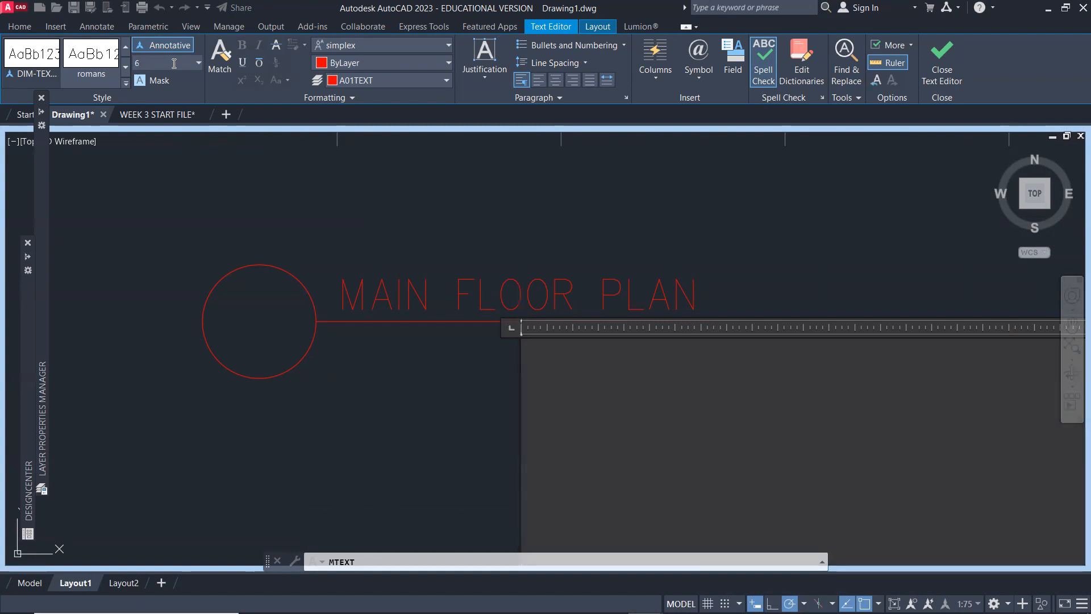
pyautogui.write('3')
pyautogui.press('Delete')
pyautogui.press('Return')
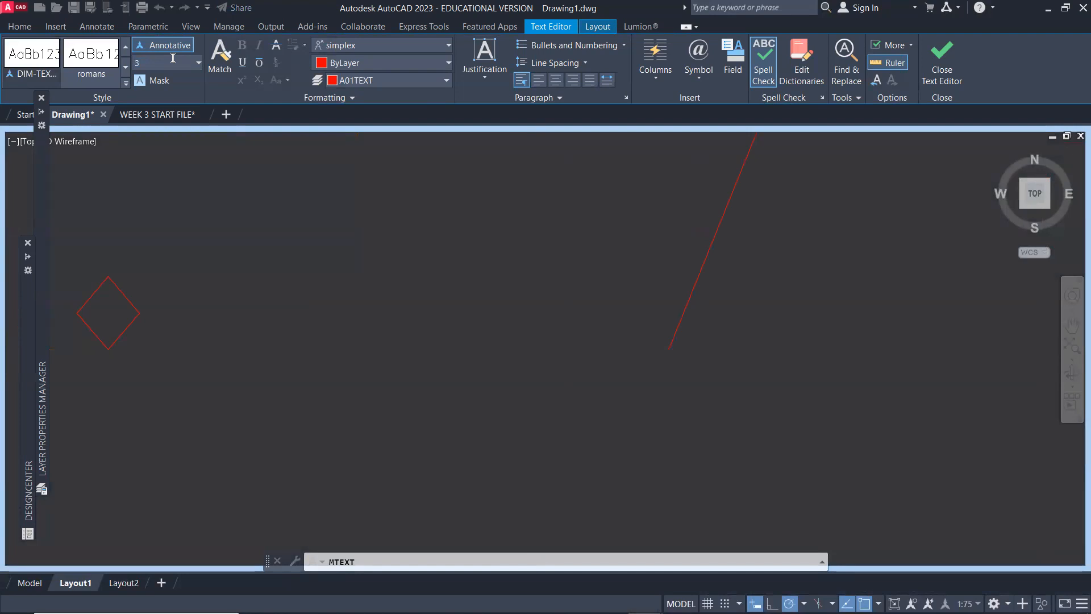
pyautogui.click(944, 69)
# Move the SCALE 1:75 text horizontally so it ends in line with the end of the MAIN FLOOR PLAN text.
pyautogui.scroll(-10, 586, 370)
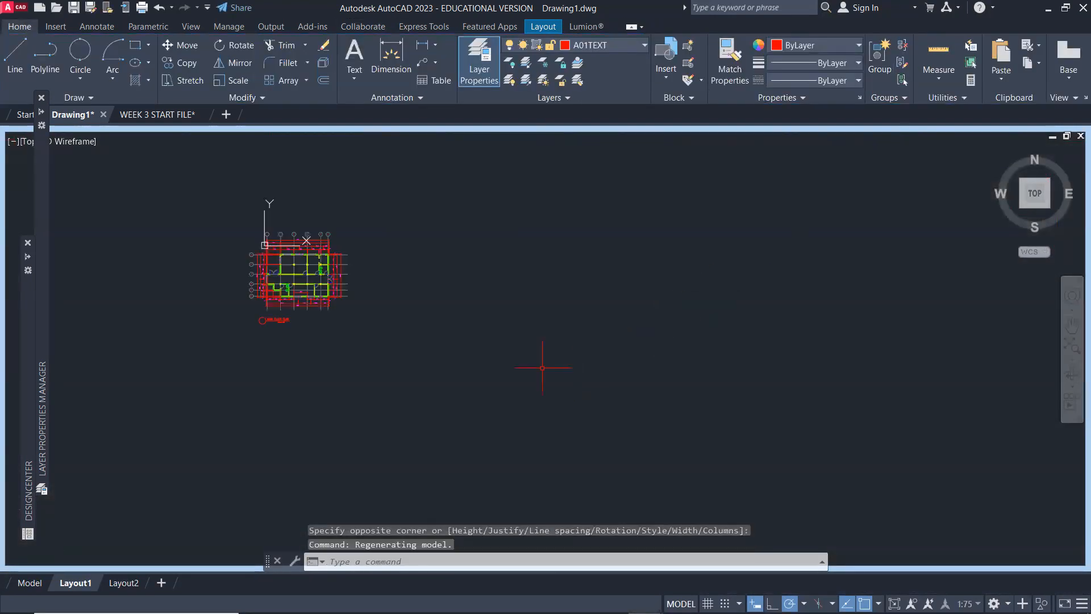
pyautogui.scroll(6, 263, 320)
pyautogui.scroll(6, 263, 320)
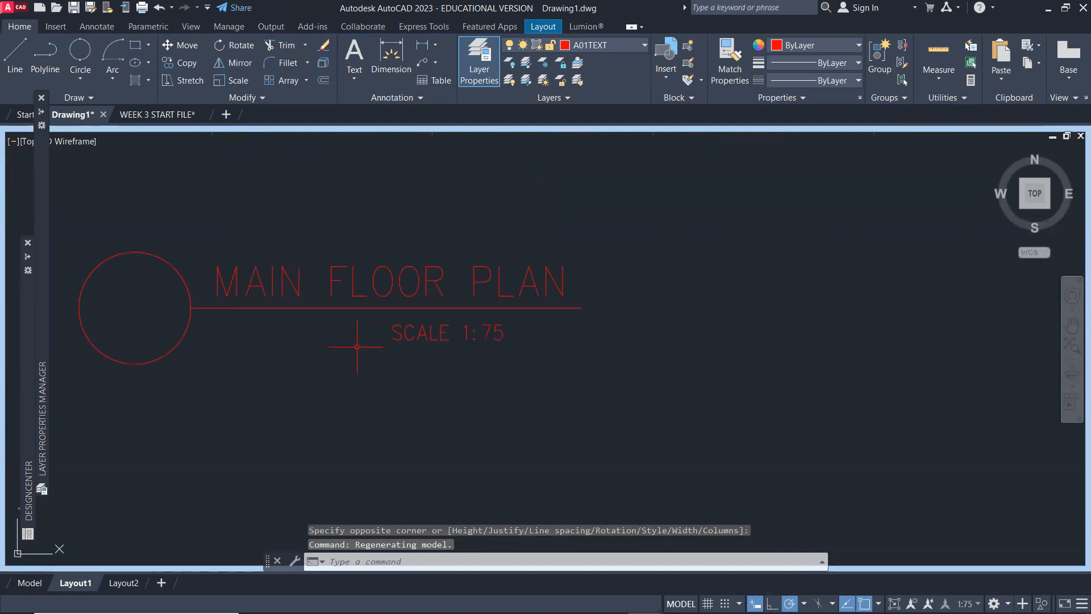
pyautogui.write('m')
pyautogui.press('Return')
pyautogui.click(485, 335)
pyautogui.press('Return')
pyautogui.click(391, 391)
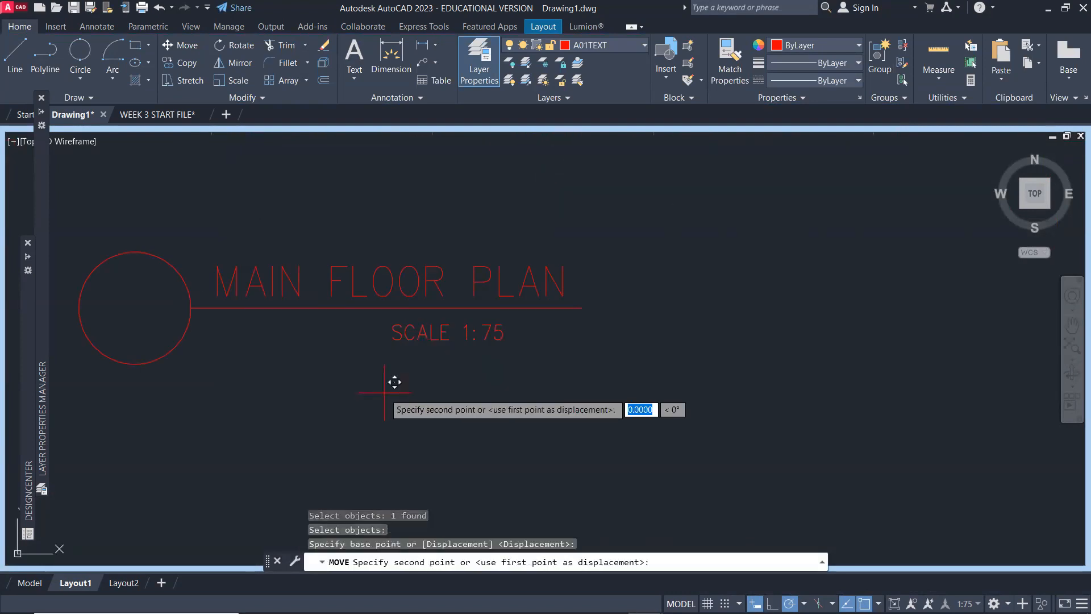
pyautogui.click(445, 392)
# Add the number 1 as multiline text below the title circle with a text height of 6.
pyautogui.scroll(-6, 625, 398)
pyautogui.scroll(-3, 718, 385)
pyautogui.moveTo(721, 382); pyautogui.dragTo(634, 396, button='middle')
pyautogui.scroll(5, 481, 401)
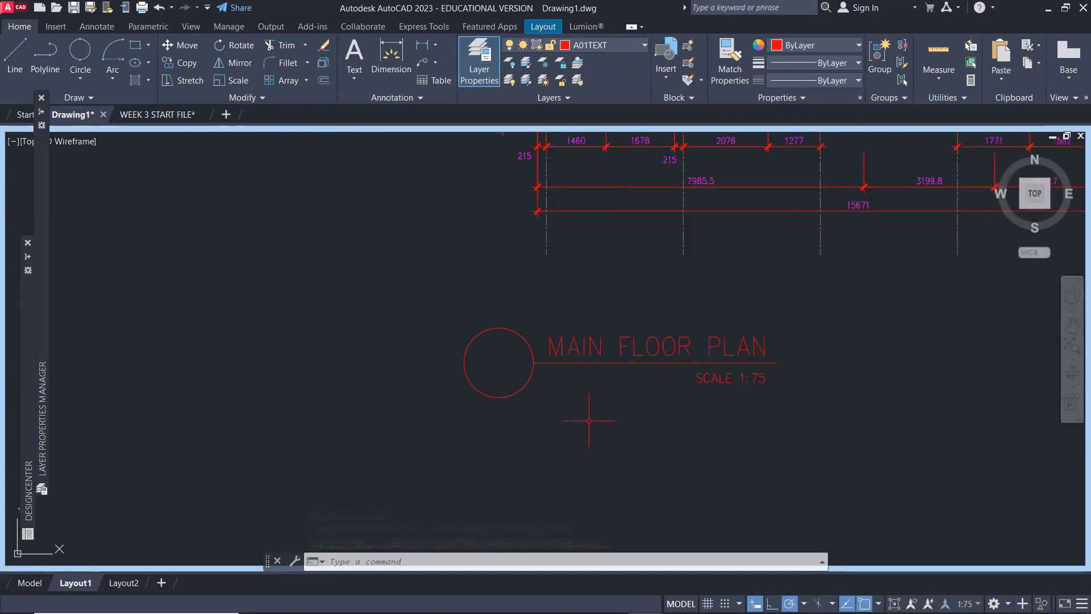
pyautogui.write('mt')
pyautogui.press('Return')
pyautogui.click(474, 426)
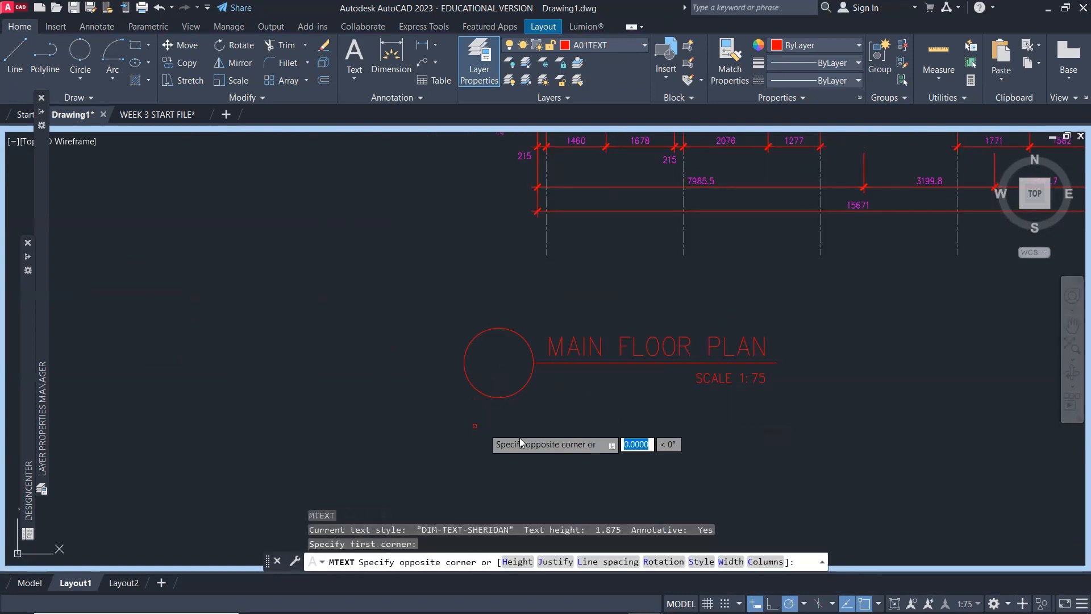
pyautogui.click(637, 481)
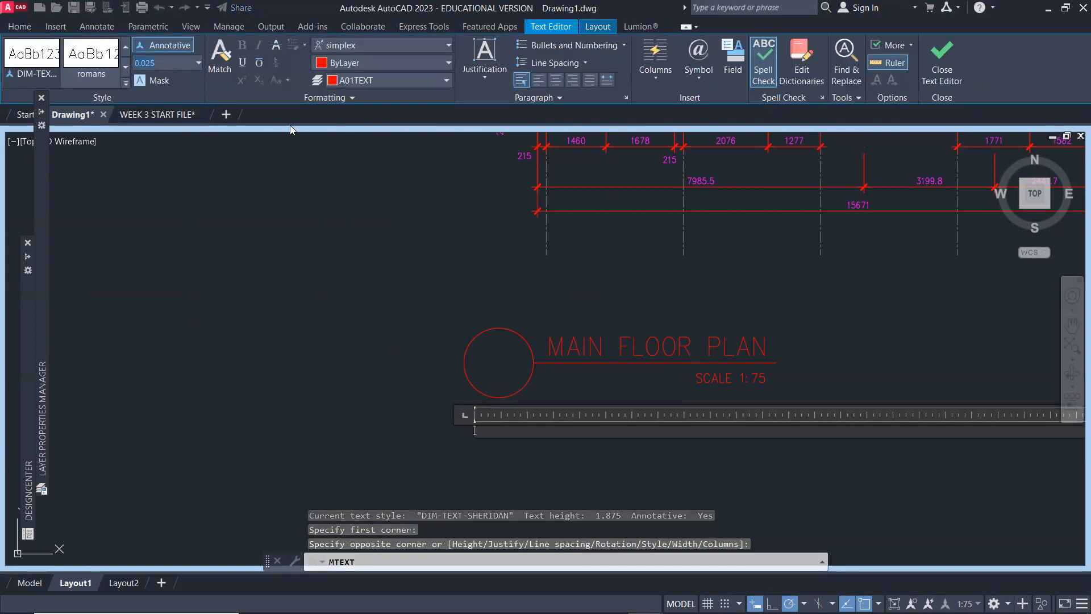
pyautogui.write('6')
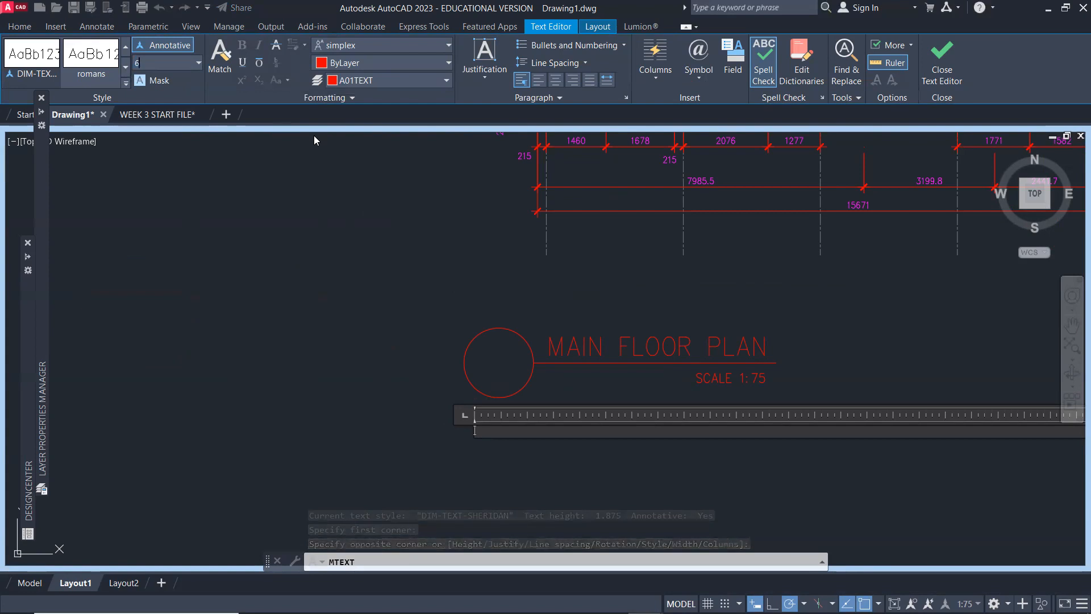
pyautogui.press('Return')
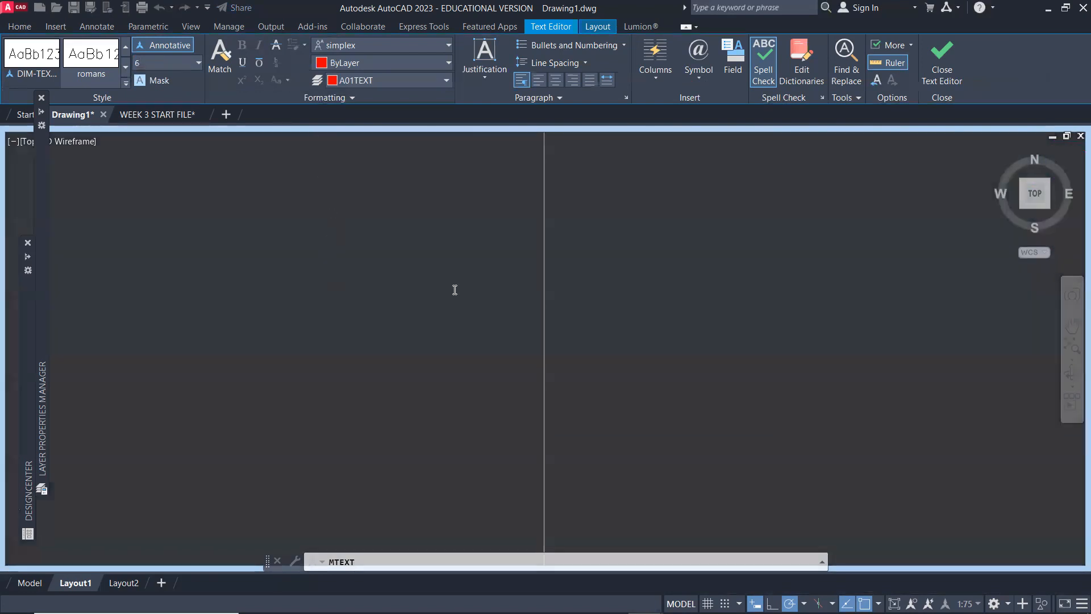
pyautogui.click(934, 60)
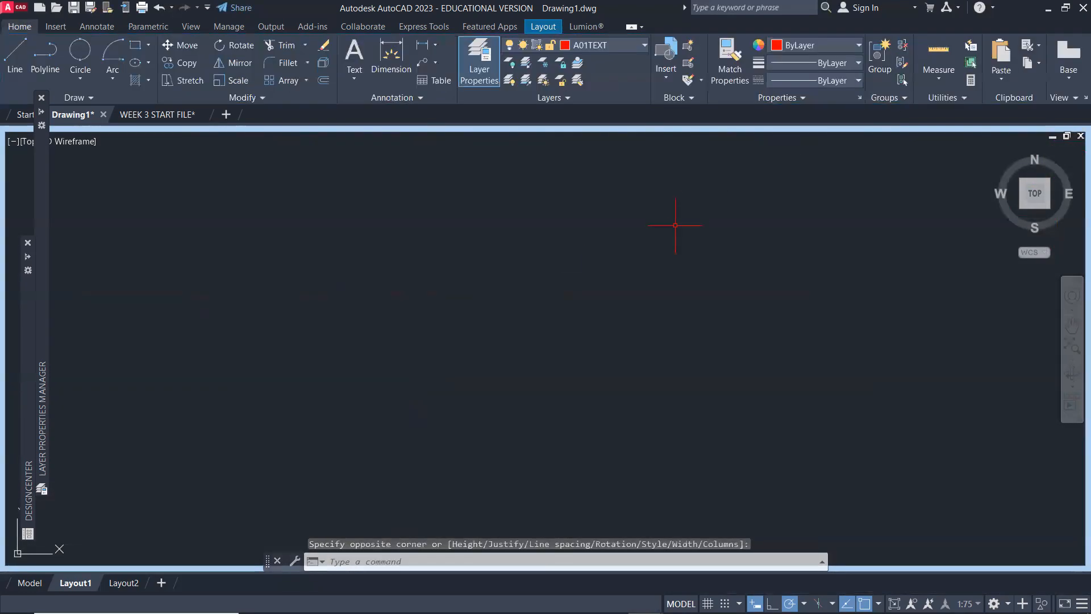
# Move the number 1 into the centre of the title circle and restore the maximized viewport to the sheet.
pyautogui.scroll(5, 390, 322)
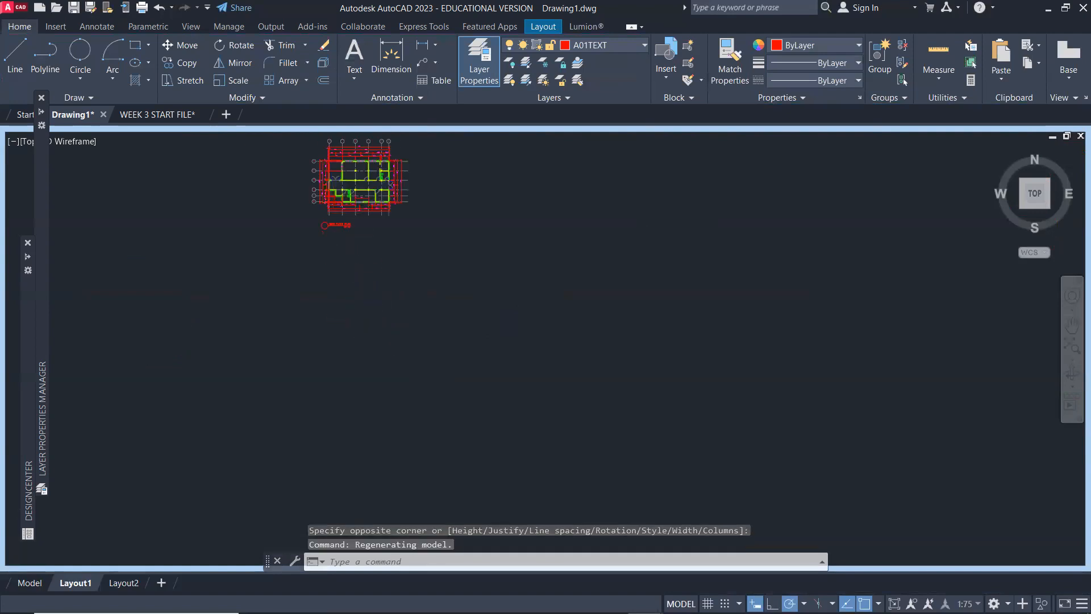
pyautogui.scroll(3, 309, 267)
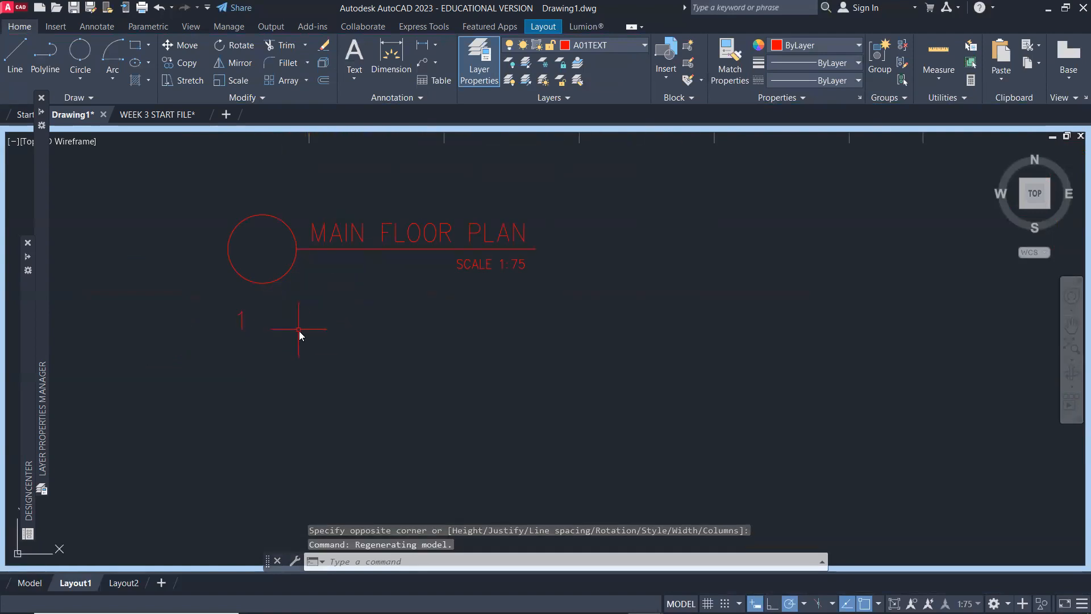
pyautogui.write('m')
pyautogui.press('Return')
pyautogui.click(252, 327)
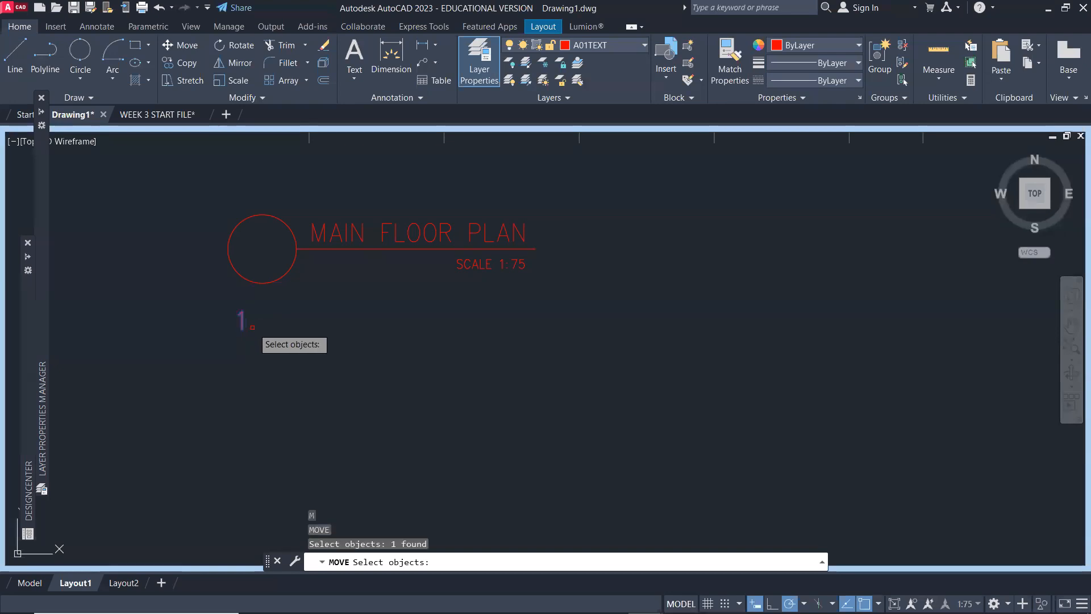
pyautogui.press('Return')
pyautogui.click(244, 316)
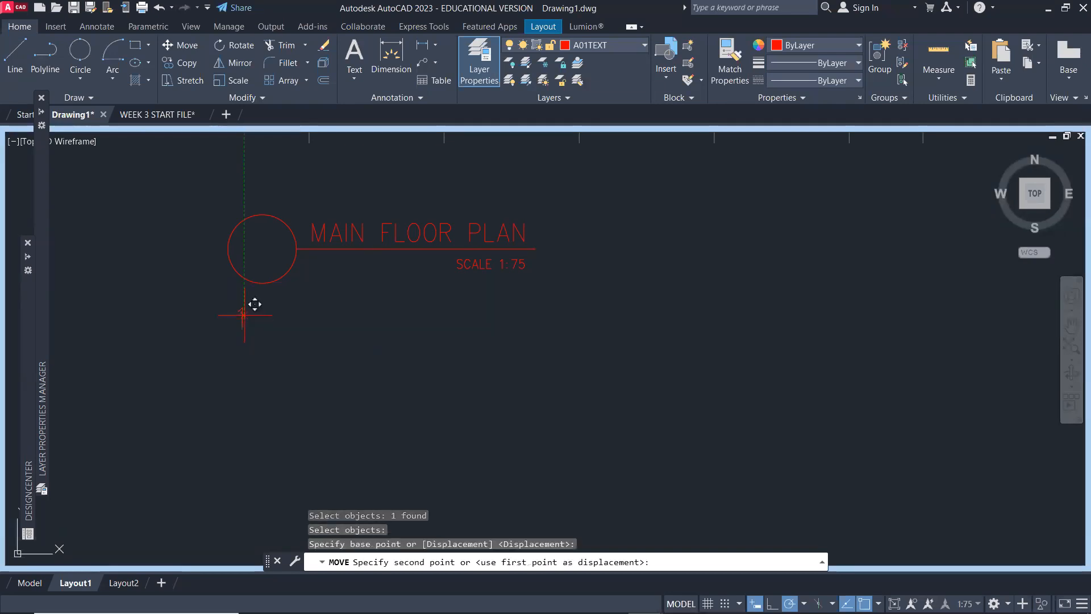
pyautogui.click(260, 246)
pyautogui.scroll(-4, 415, 371)
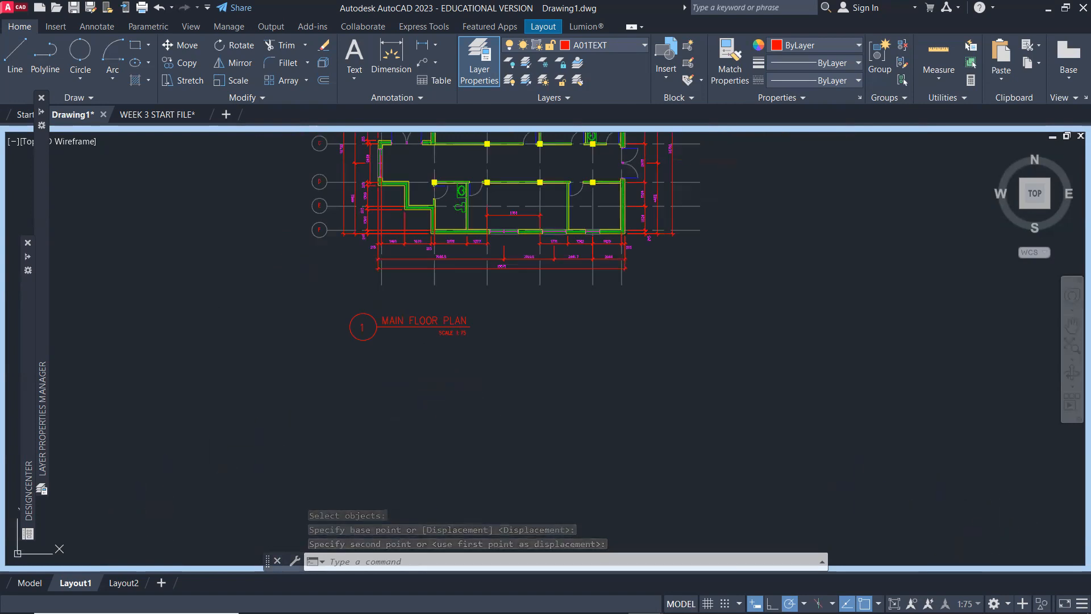
pyautogui.click(894, 603)
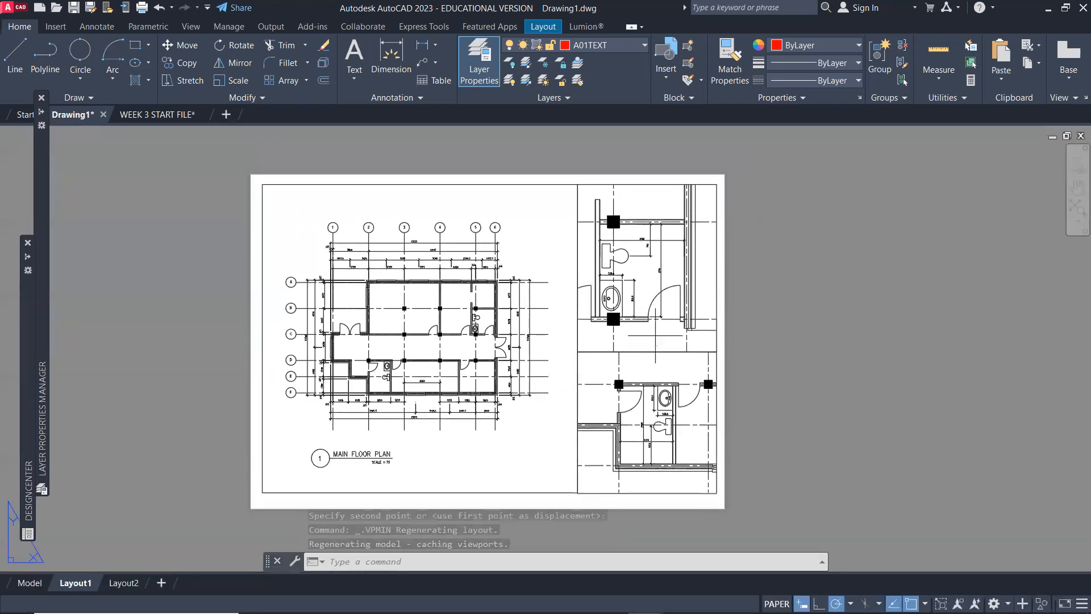
# Shift the upper washroom detail slightly upward within its viewport and return to paper space.
pyautogui.doubleClick(653, 335)
pyautogui.moveTo(656, 335); pyautogui.dragTo(658, 322, button='middle')
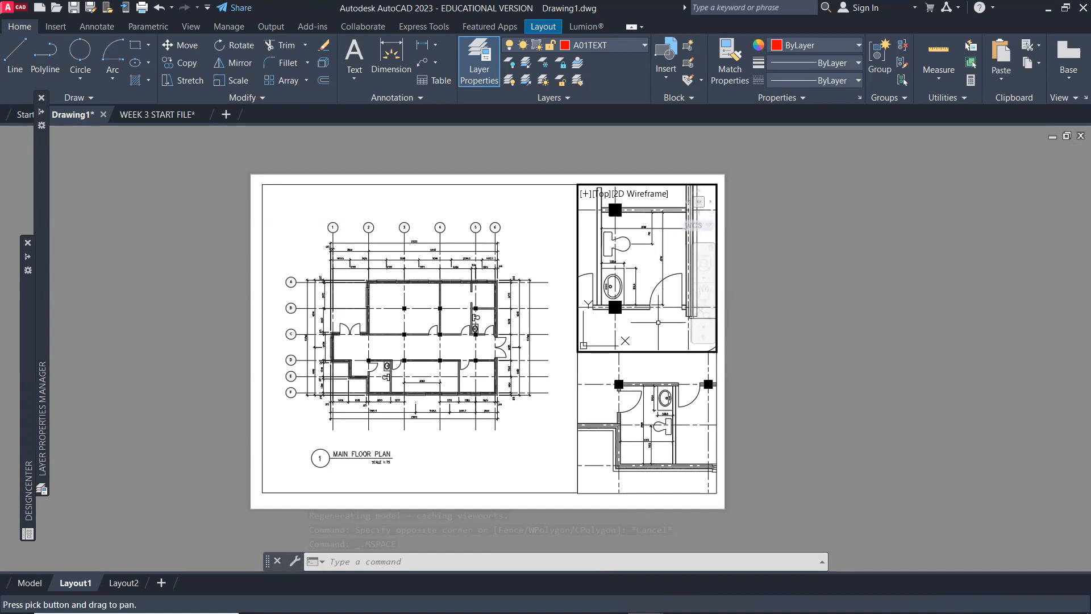
pyautogui.doubleClick(807, 352)
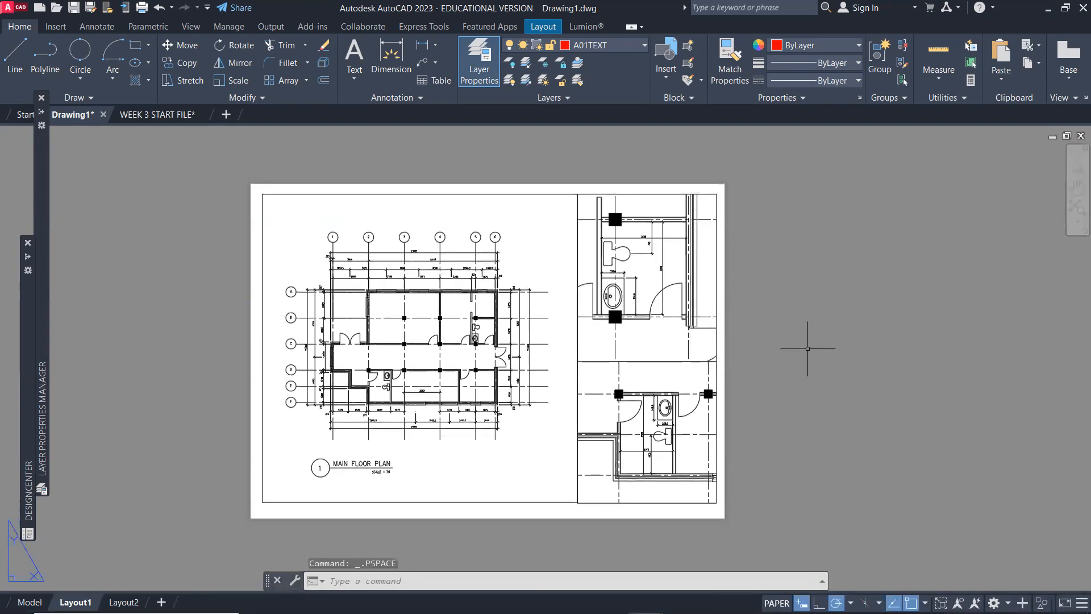
# Activate the upper washroom detail viewport at 1:20 and maximize it.
pyautogui.doubleClick(664, 342)
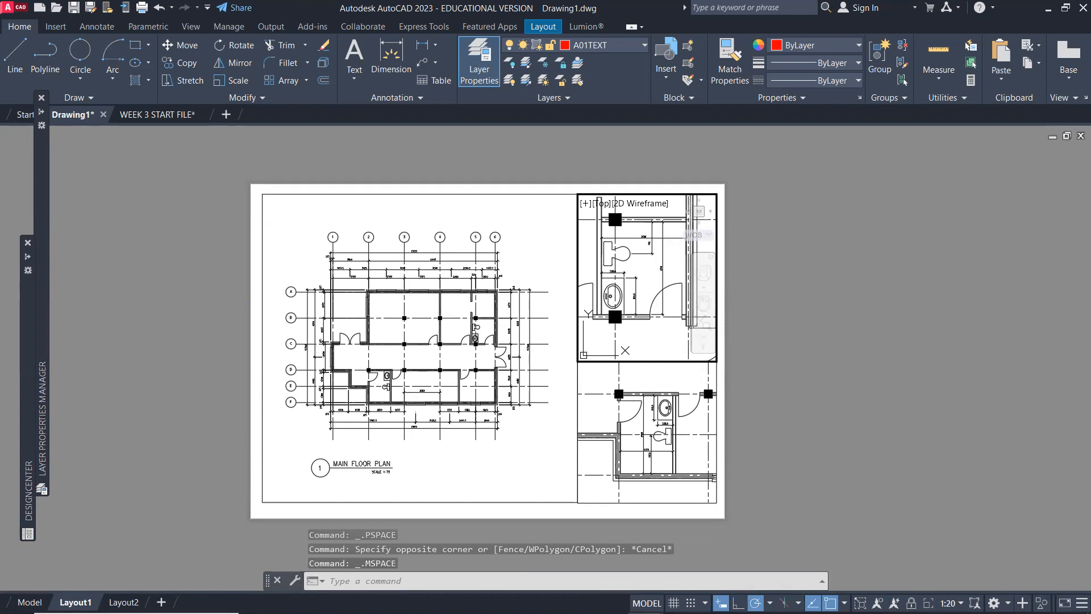
pyautogui.click(1065, 602)
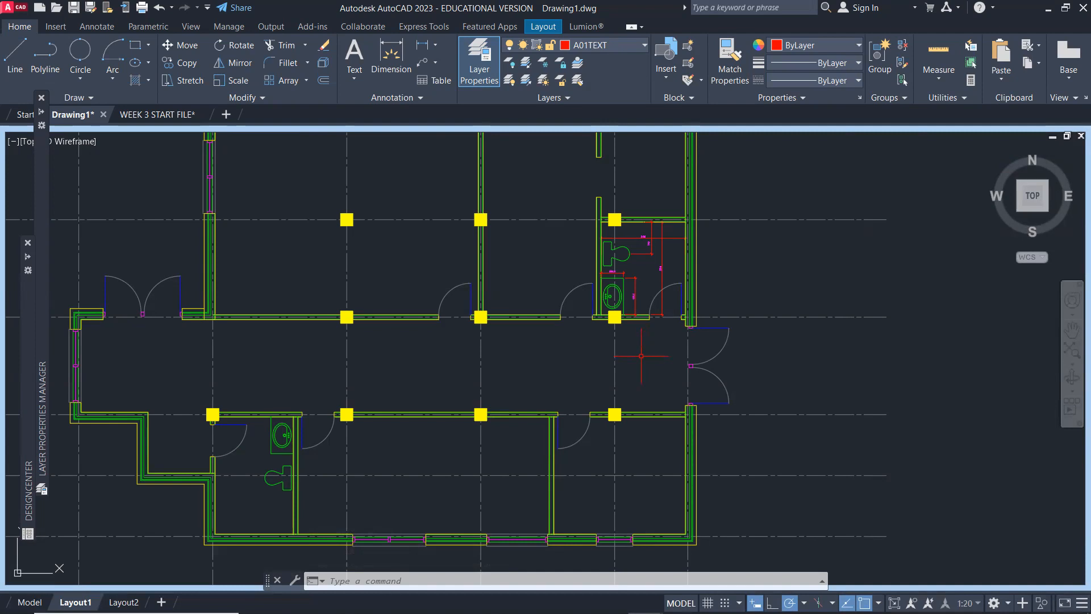
pyautogui.scroll(-6, 641, 355)
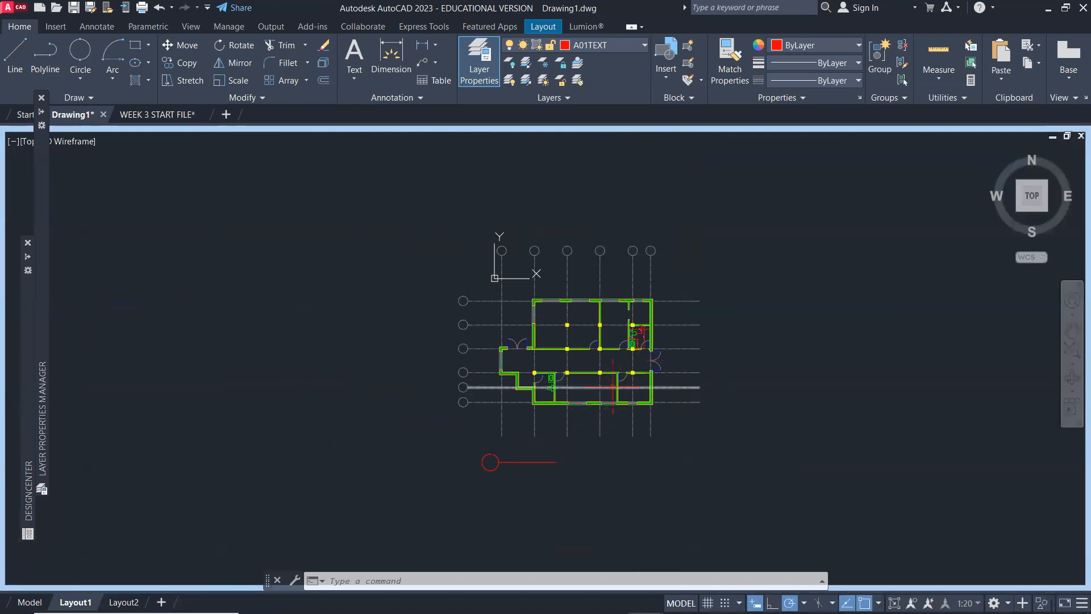
pyautogui.scroll(5, 641, 340)
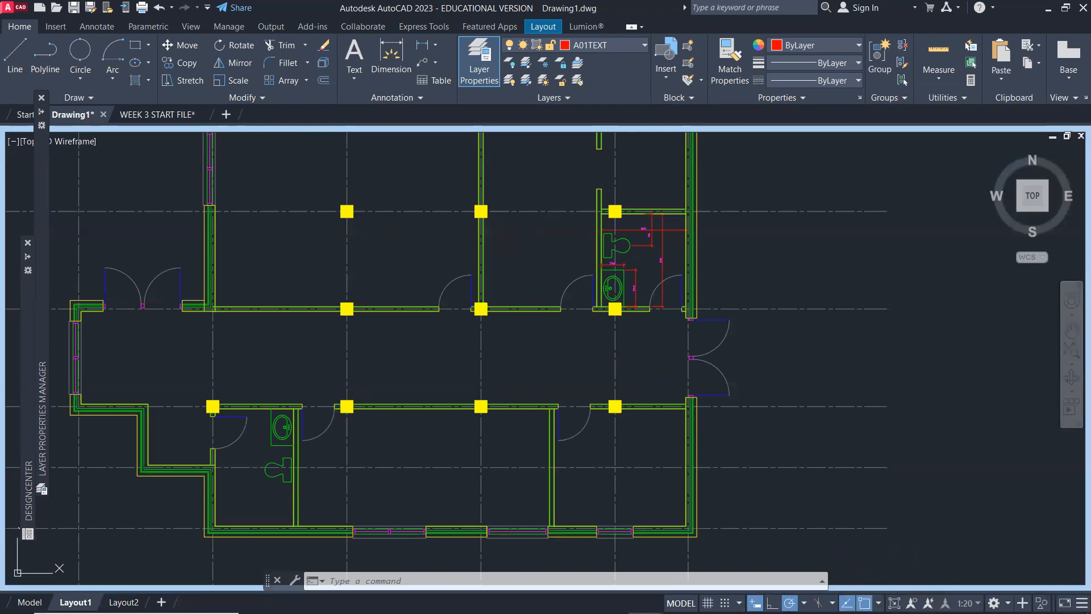
# Restore the maximized viewport to the sheet and draw a circle over the main floor plan's title circle, matching its centre and quadrant.
pyautogui.click(895, 603)
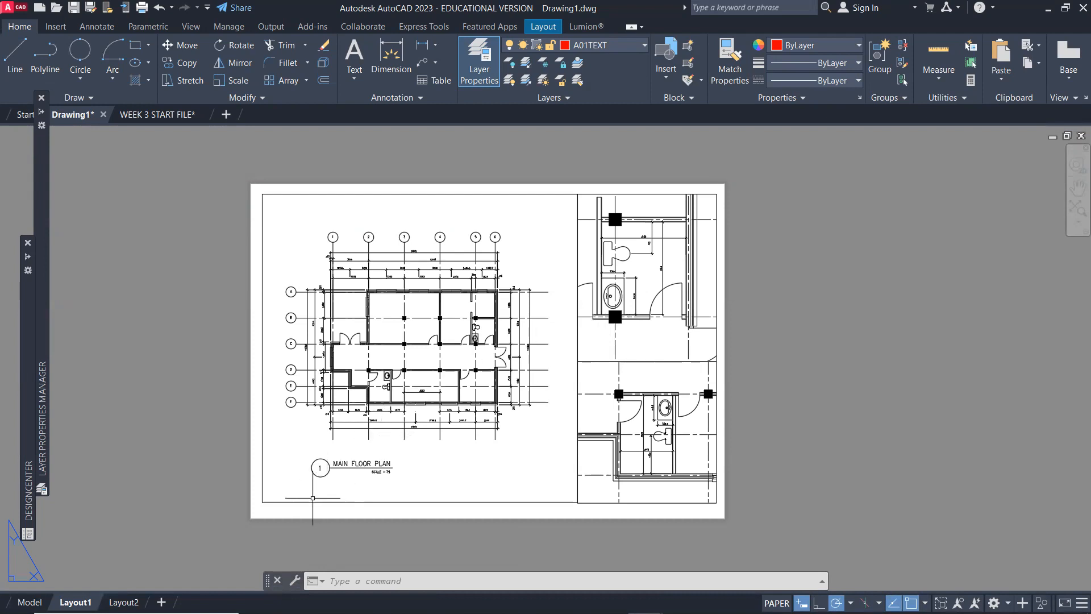
pyautogui.scroll(2, 307, 496)
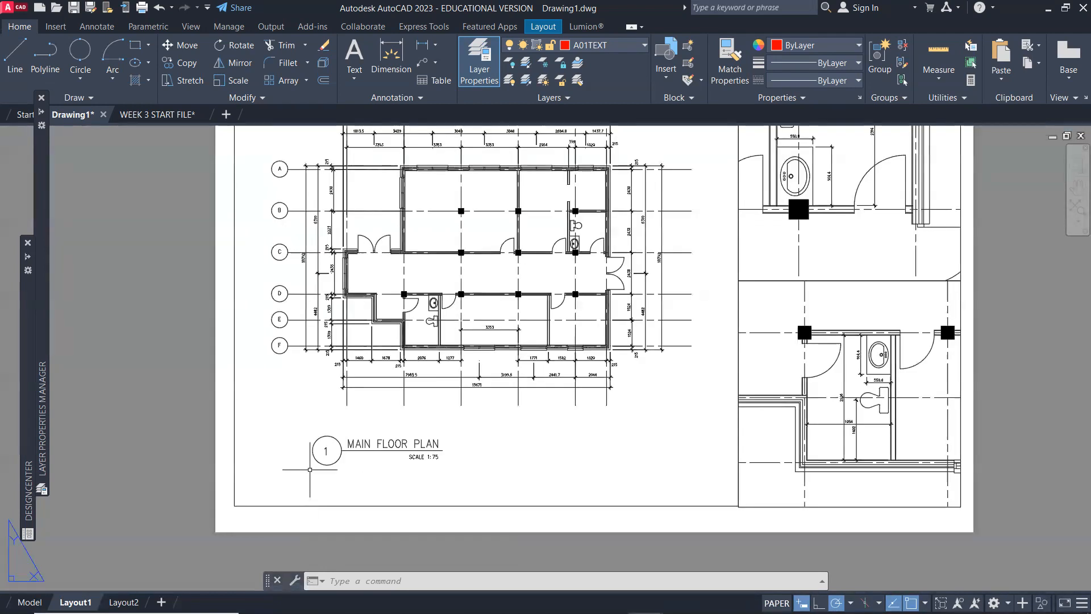
pyautogui.write('c')
pyautogui.press('Return')
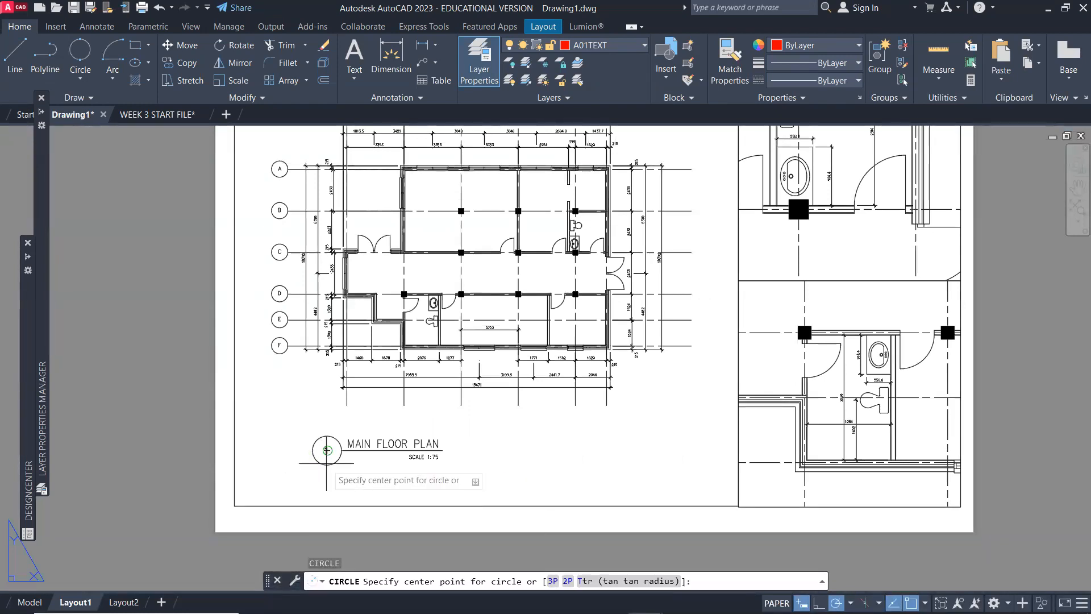
pyautogui.click(328, 449)
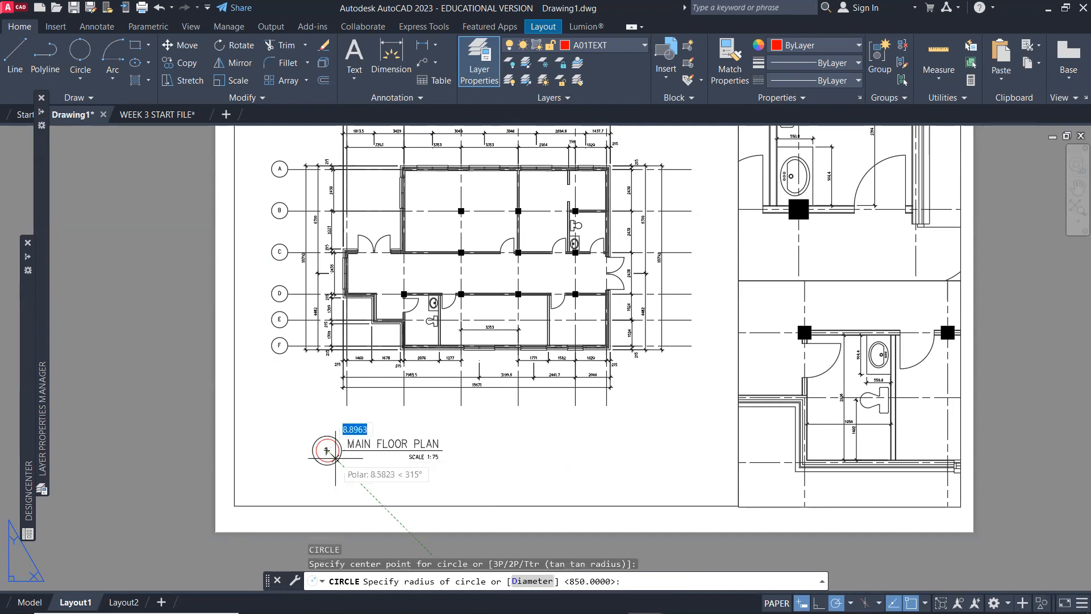
pyautogui.write('QUA')
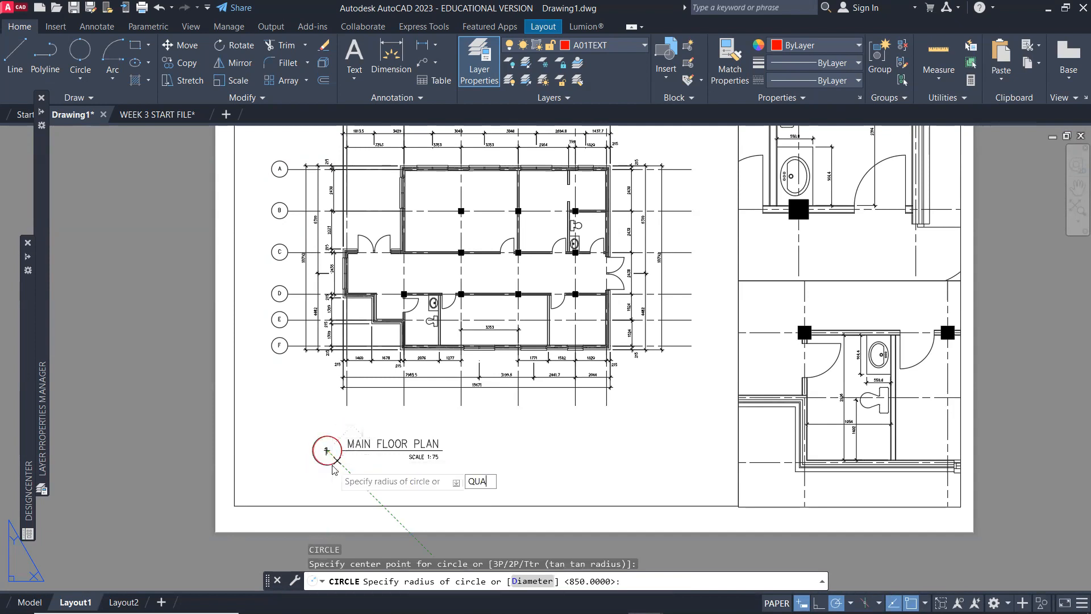
pyautogui.press('Return')
pyautogui.click(331, 465)
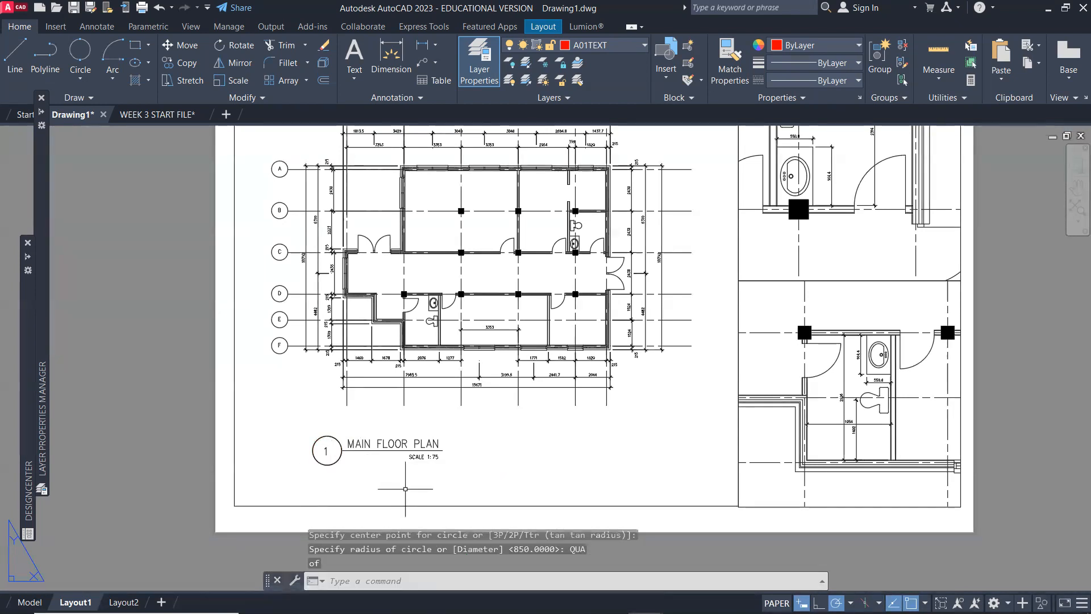
pyautogui.write('m')
pyautogui.press('Return')
pyautogui.click(338, 458)
pyautogui.press('Return')
pyautogui.click(377, 464)
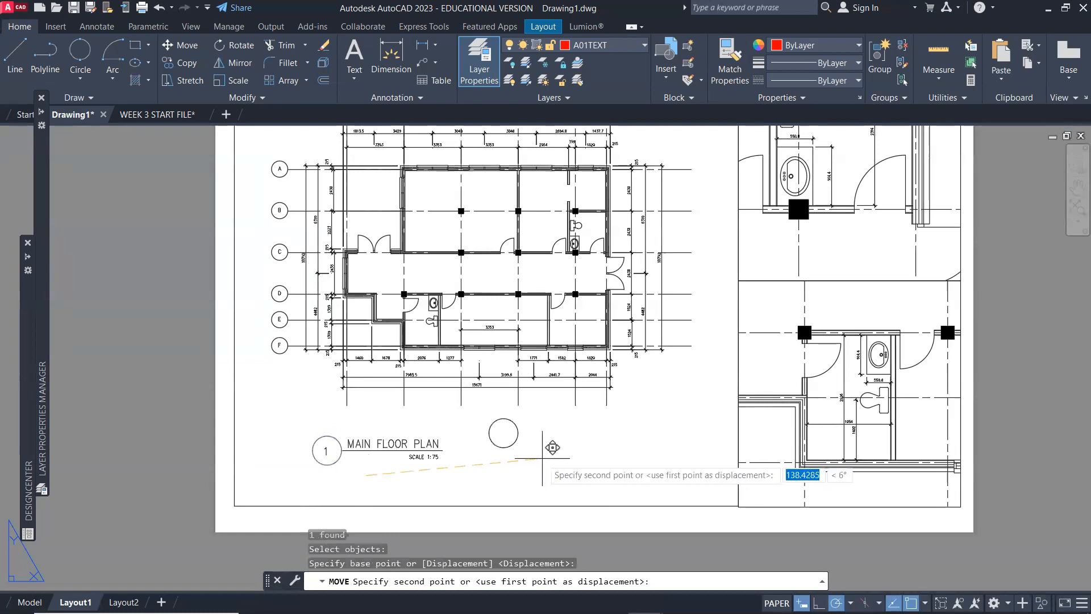
pyautogui.press('Escape')
# Move the last drawn circle into the empty space below the plan in the upper washroom viewport.
pyautogui.write('m')
pyautogui.press('Return')
pyautogui.write('L')
pyautogui.press('Return')
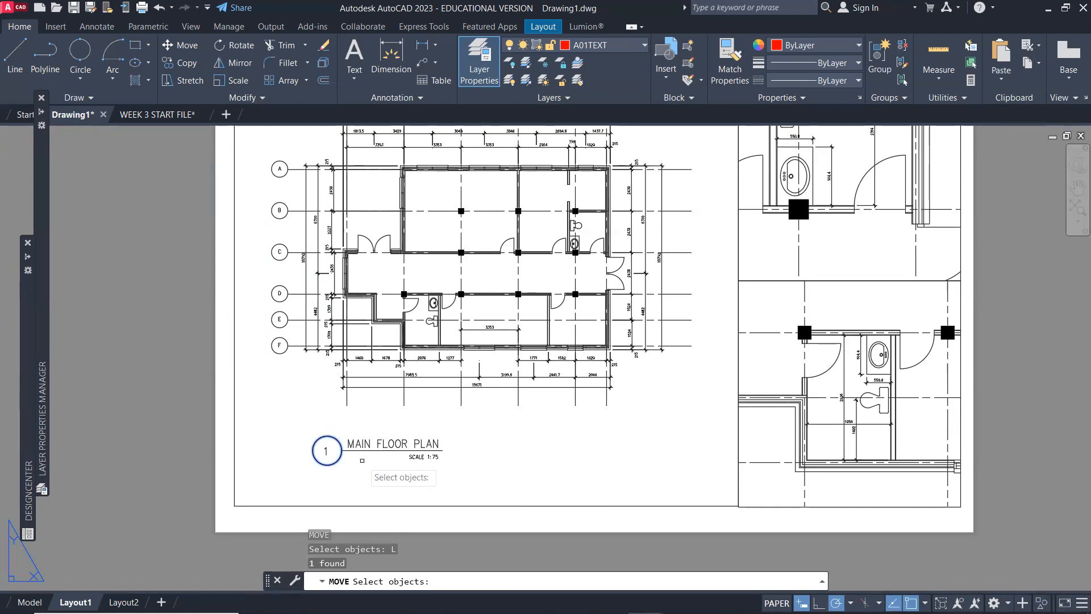
pyautogui.press('Return')
pyautogui.click(343, 473)
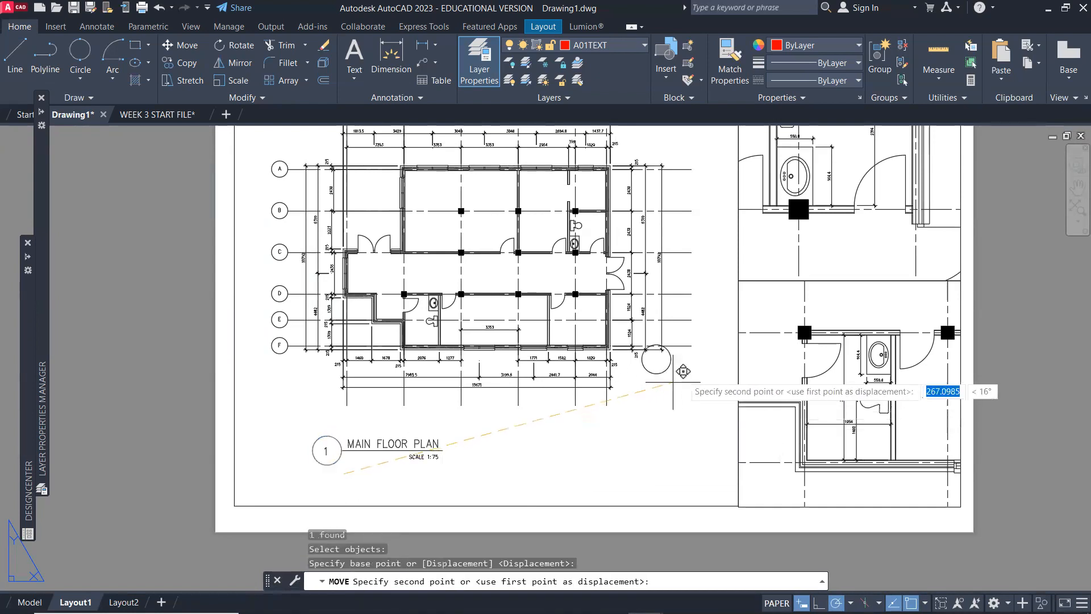
pyautogui.click(795, 261)
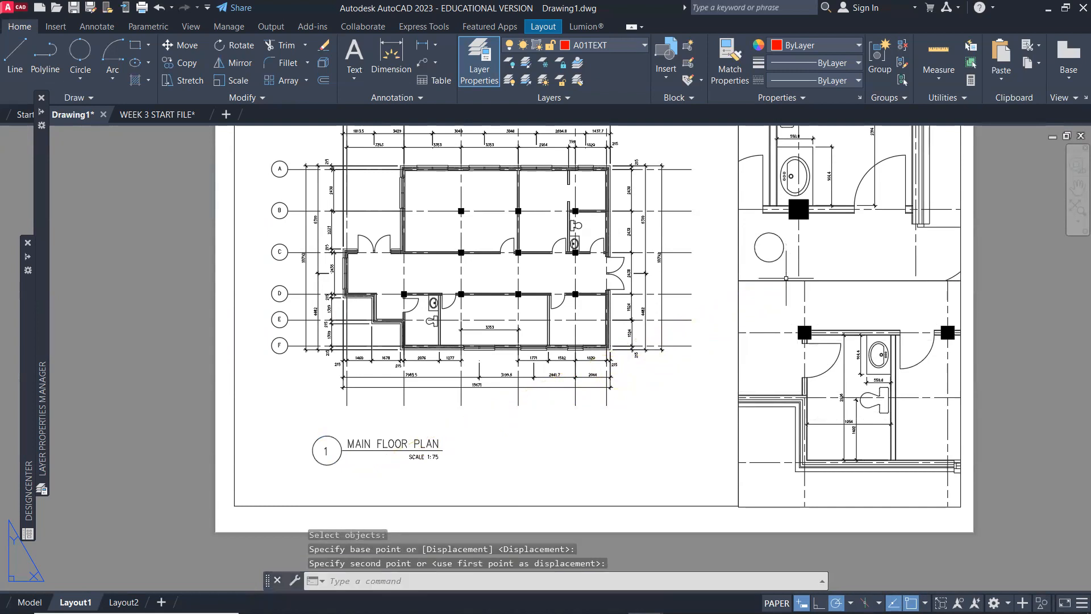
# Copy the upper washroom's title circle by its centre straight down to the bottom of the lower washroom viewport.
pyautogui.write('CP')
pyautogui.press('Return')
pyautogui.click(776, 257)
pyautogui.press('Return')
pyautogui.click(769, 247)
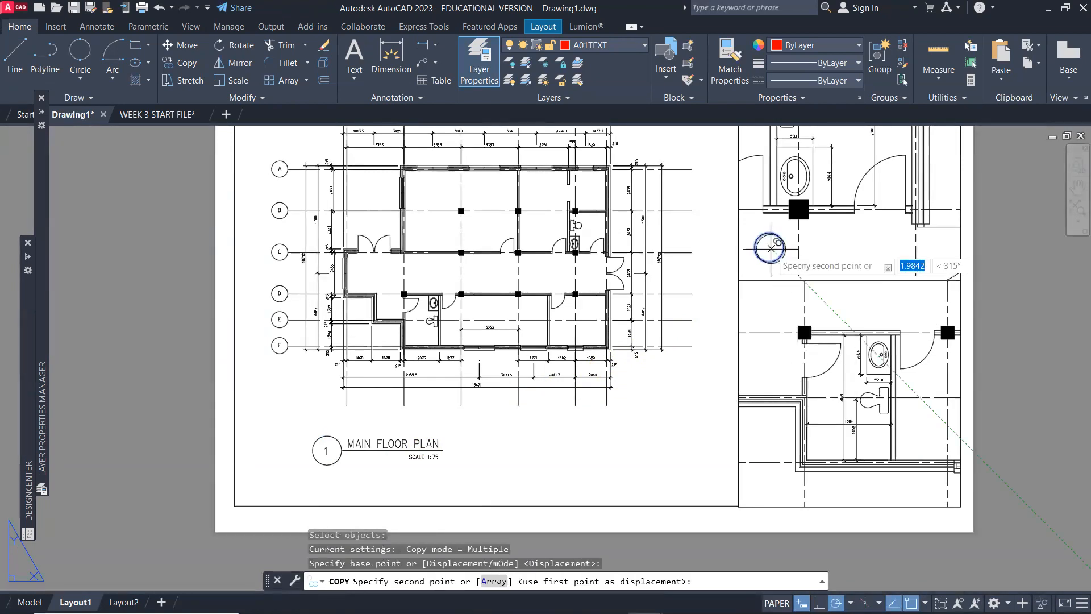
pyautogui.click(768, 487)
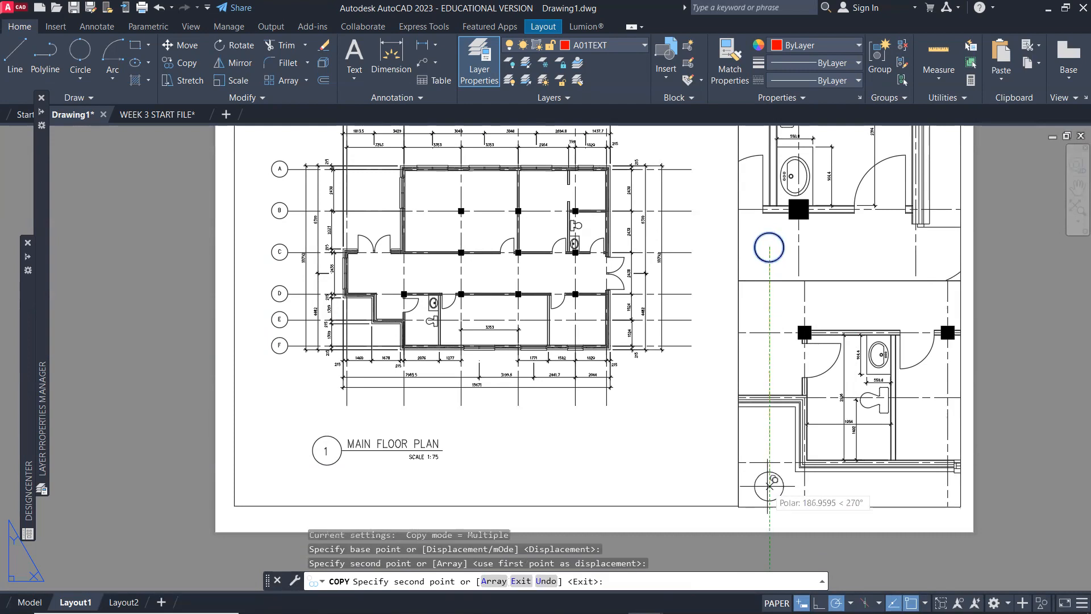
pyautogui.press('Return')
# Shift the lower washroom detail up and slightly left within its viewport to clear its title circle, and return to paper space.
pyautogui.click(961, 503)
pyautogui.moveTo(860, 483); pyautogui.dragTo(850, 484, button='middle')
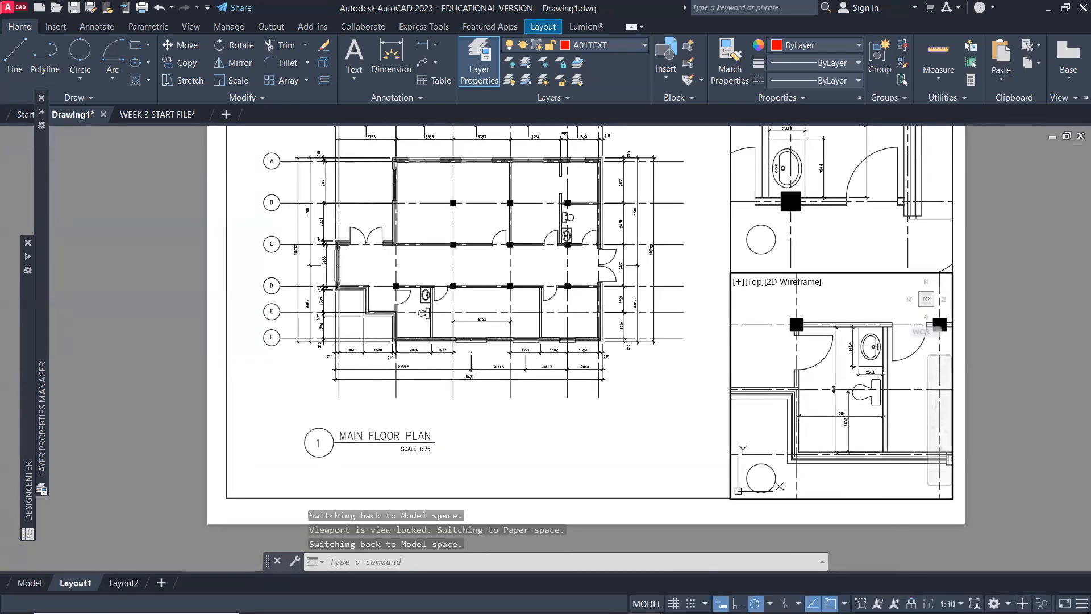
pyautogui.moveTo(850, 483); pyautogui.dragTo(835, 458, button='middle')
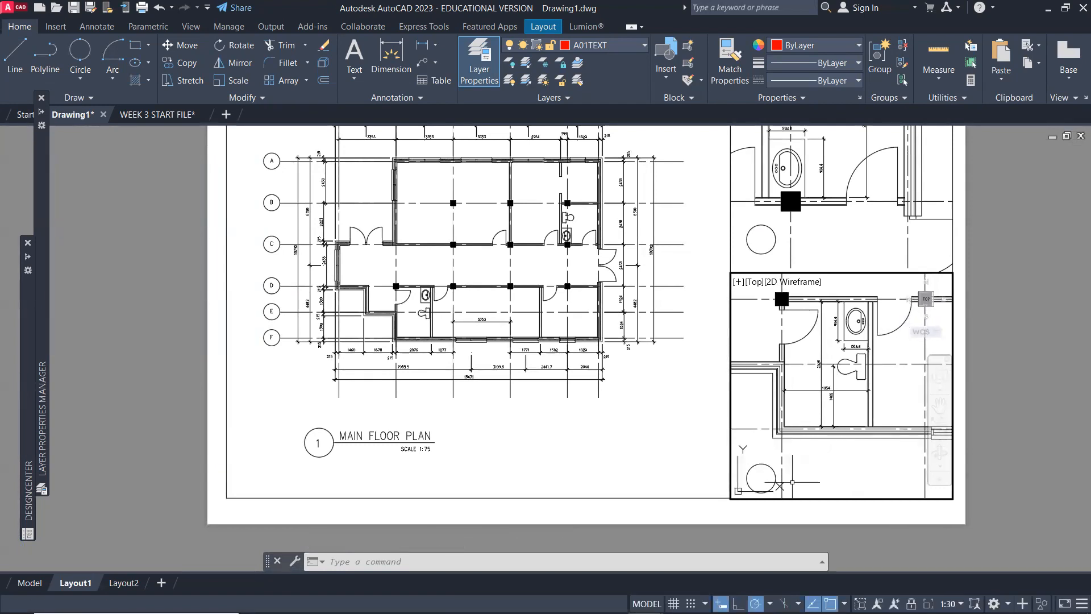
pyautogui.doubleClick(1008, 417)
pyautogui.scroll(-2, 1008, 417)
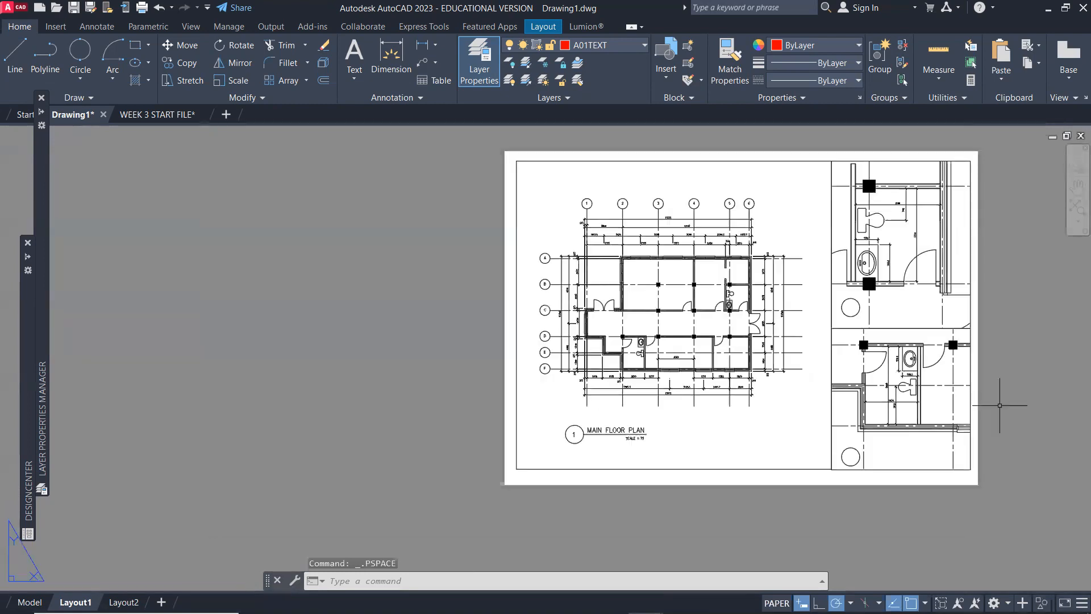
pyautogui.moveTo(991, 377); pyautogui.dragTo(735, 415, button='middle')
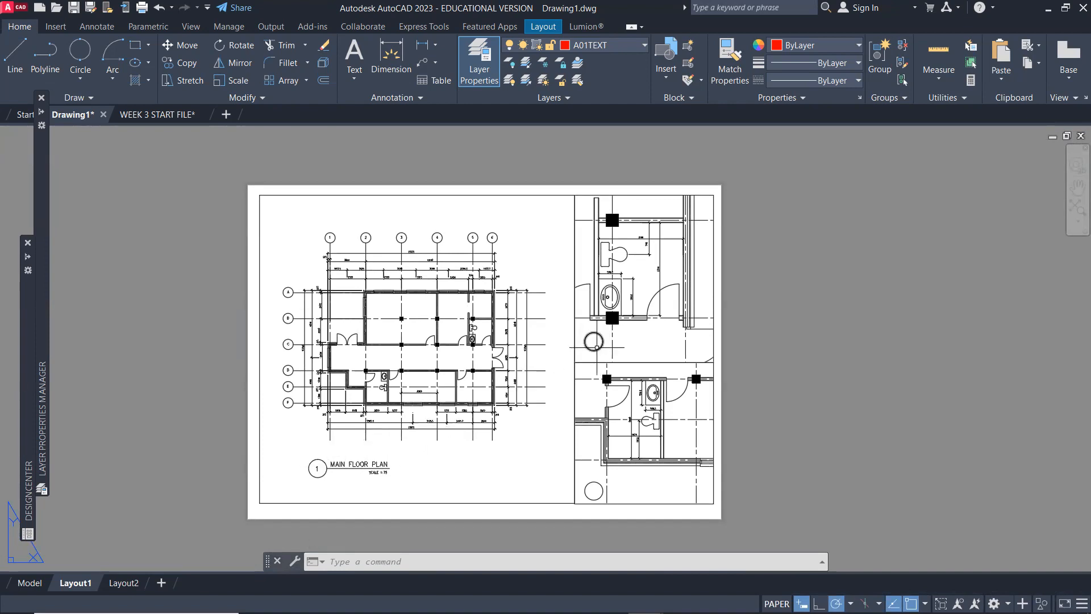
pyautogui.scroll(4, 593, 341)
pyautogui.doubleClick(682, 330)
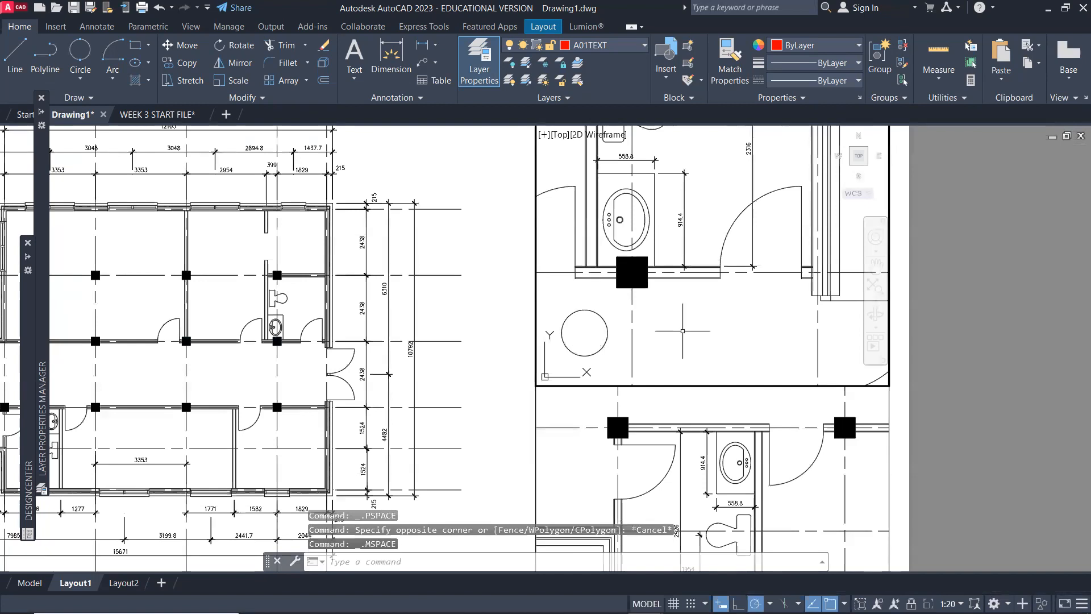
pyautogui.write('l')
pyautogui.press('Return')
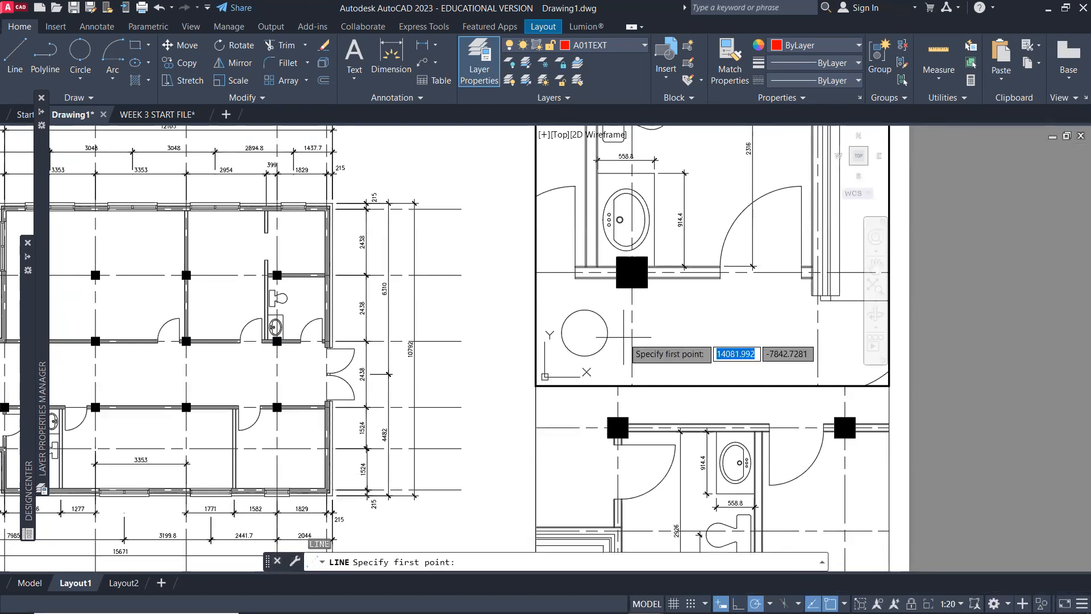
pyautogui.write('0U')
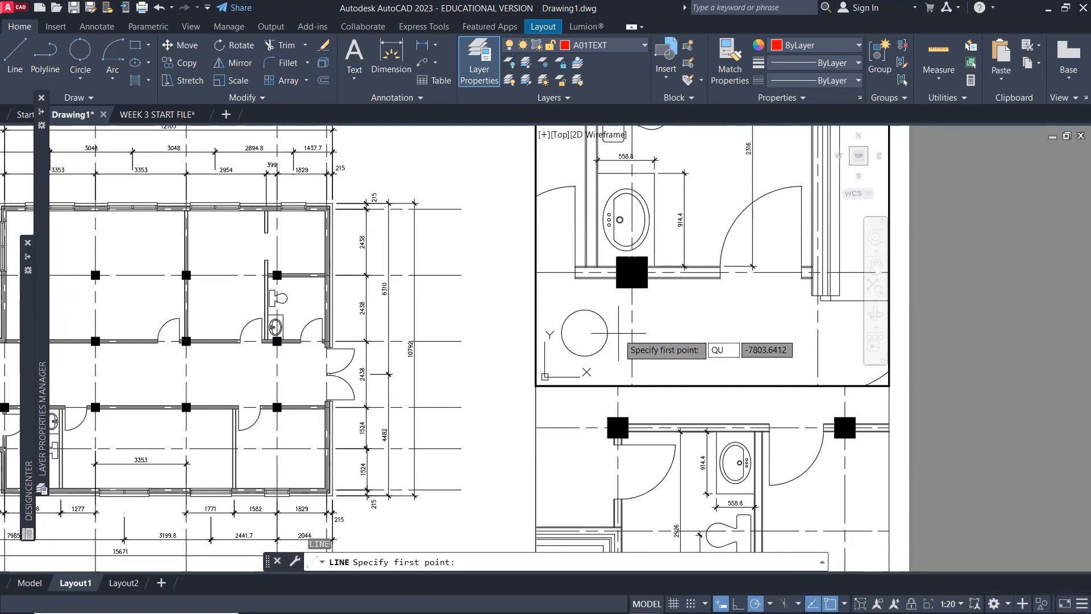
pyautogui.write('A')
pyautogui.press('Return')
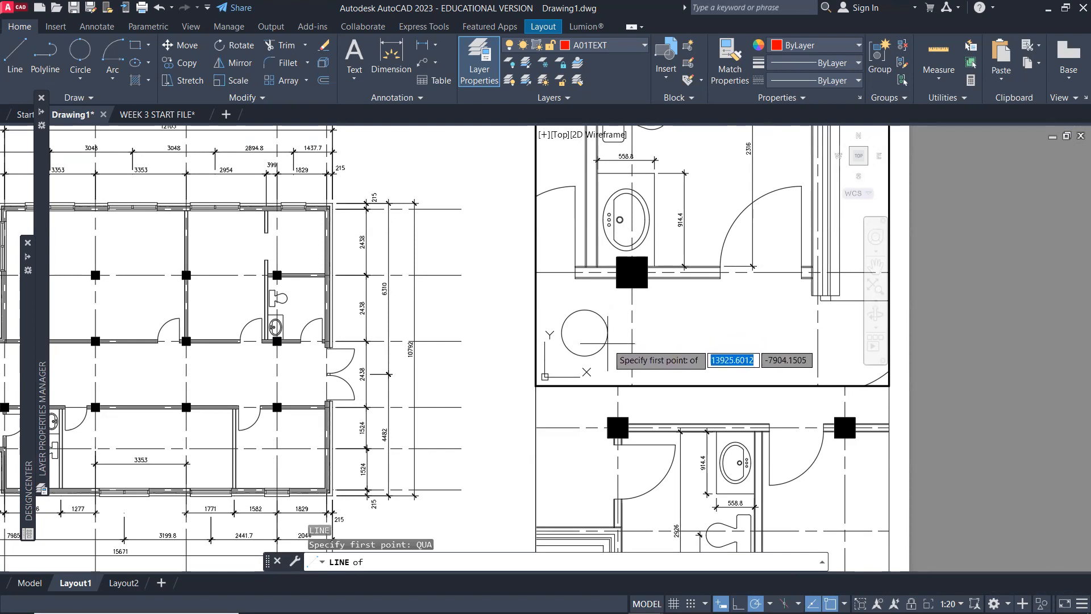
pyautogui.press('Escape')
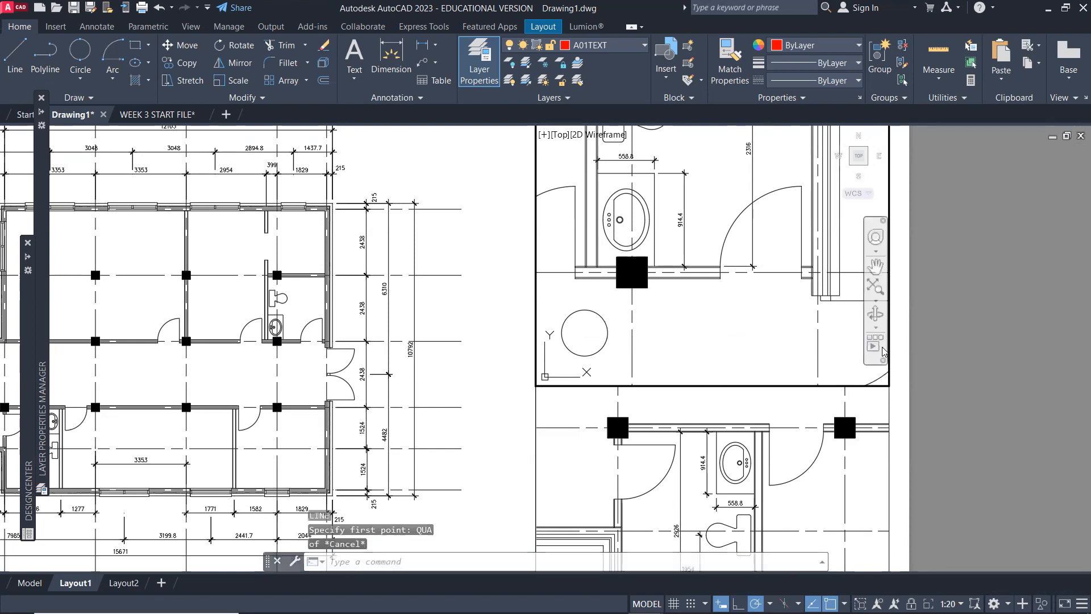
pyautogui.doubleClick(912, 350)
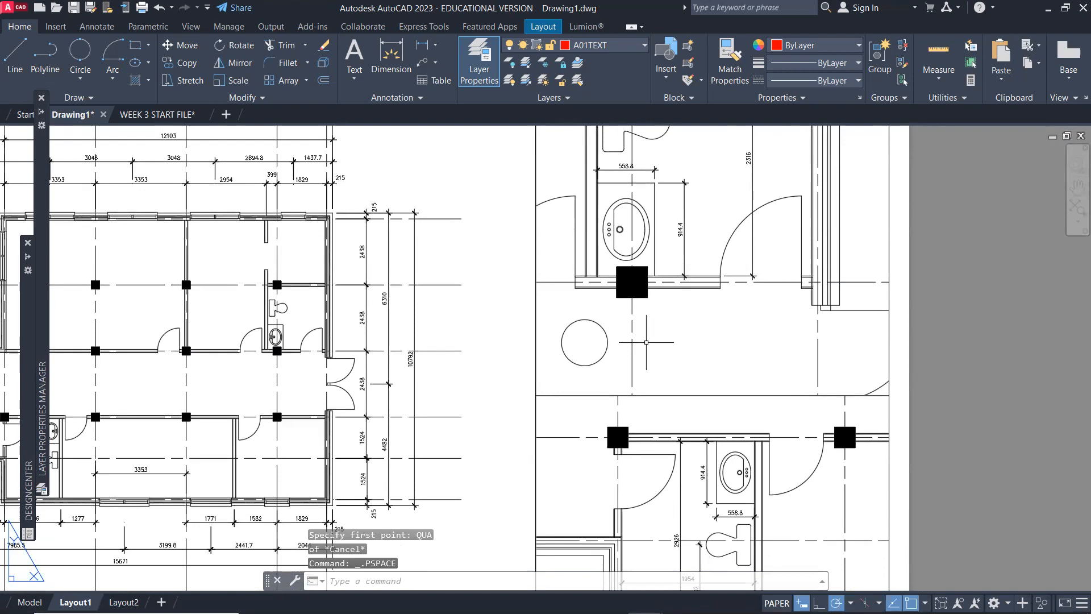
# Draw a horizontal title line about 116 long from the right quadrant of the upper washroom's title circle.
pyautogui.press('Return')
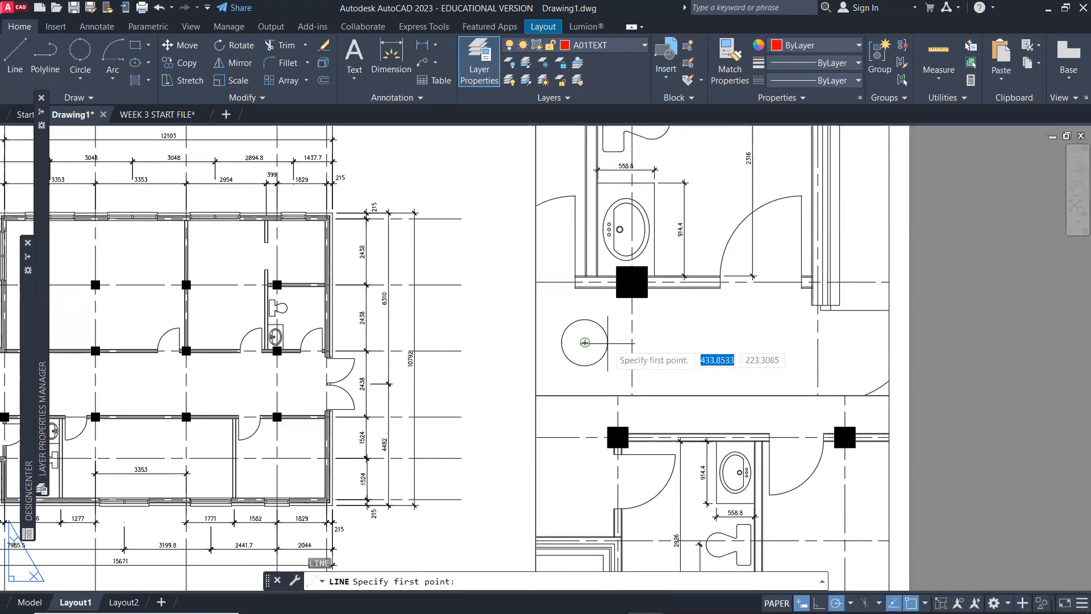
pyautogui.write('QUA')
pyautogui.press('Return')
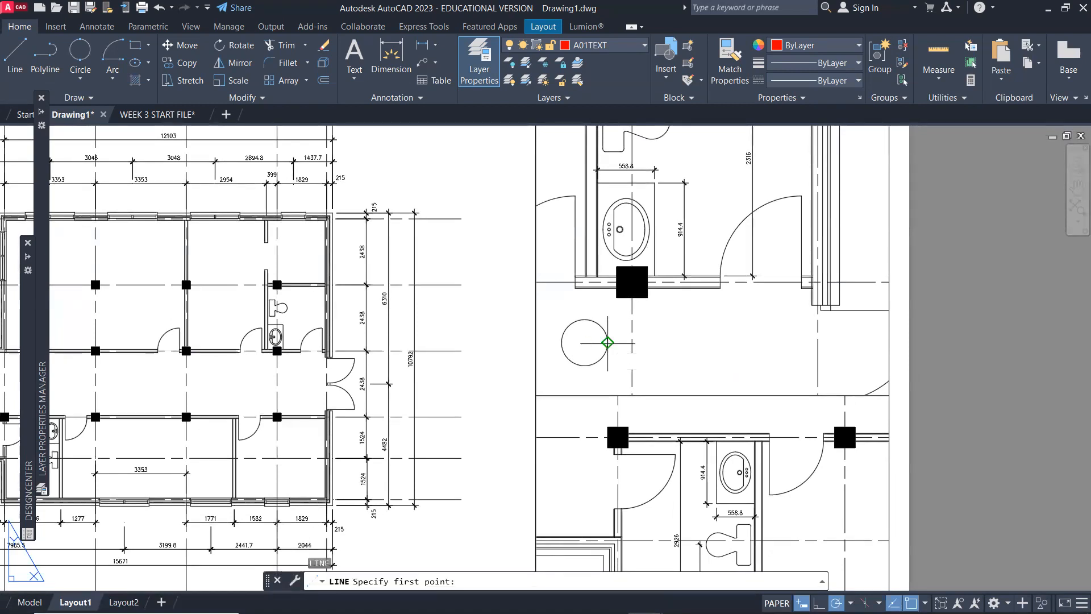
pyautogui.click(607, 342)
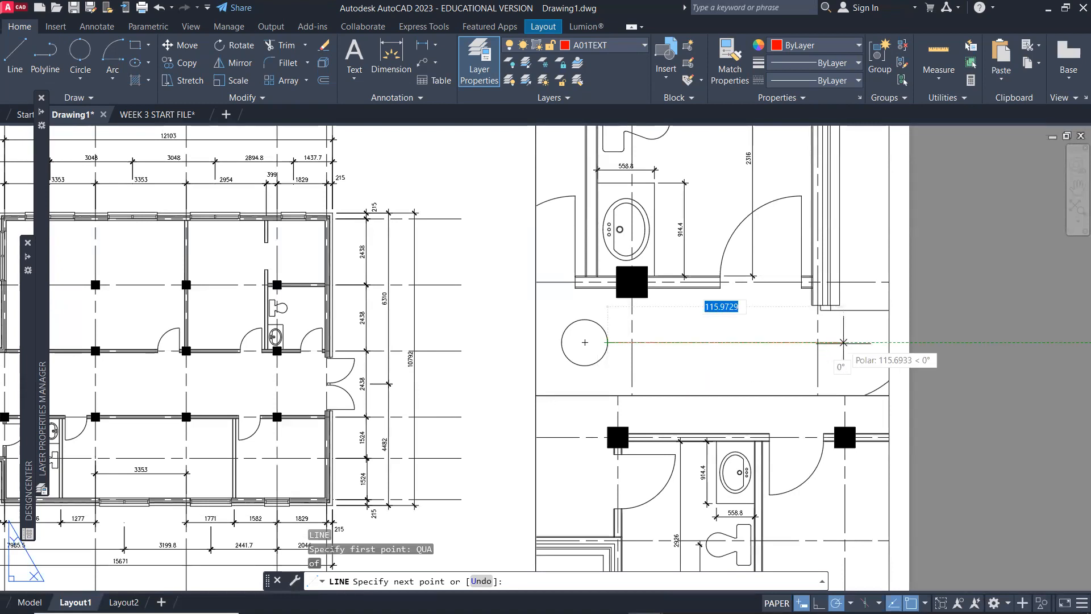
pyautogui.click(843, 342)
pyautogui.press('Return')
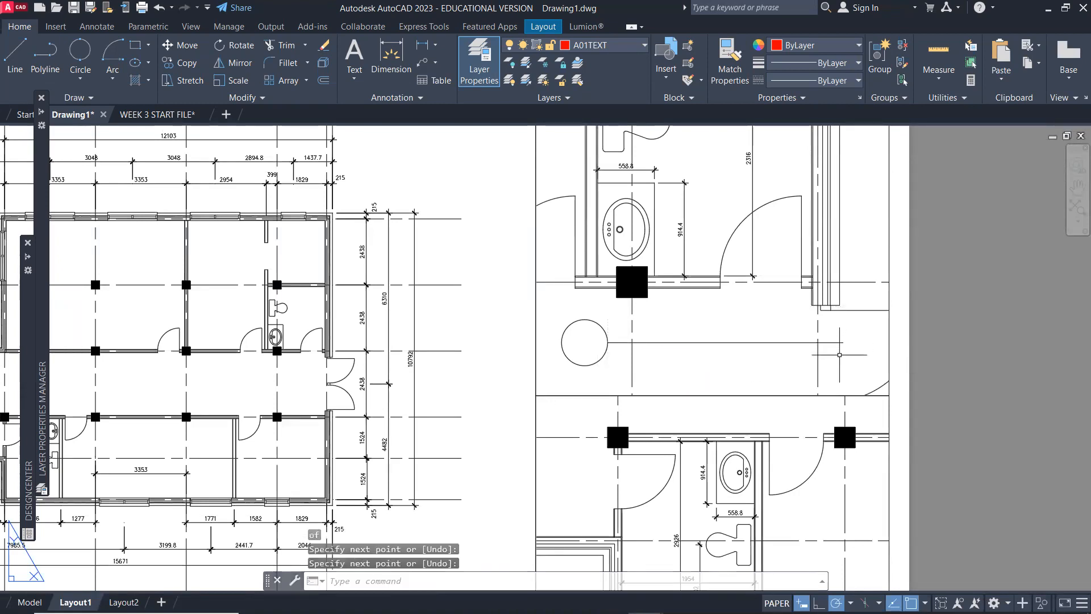
# Add the multiline text WASHROOM 1 PLAN above the upper washroom's title line with a text height of 6.
pyautogui.write('t')
pyautogui.press('Return')
pyautogui.click(611, 308)
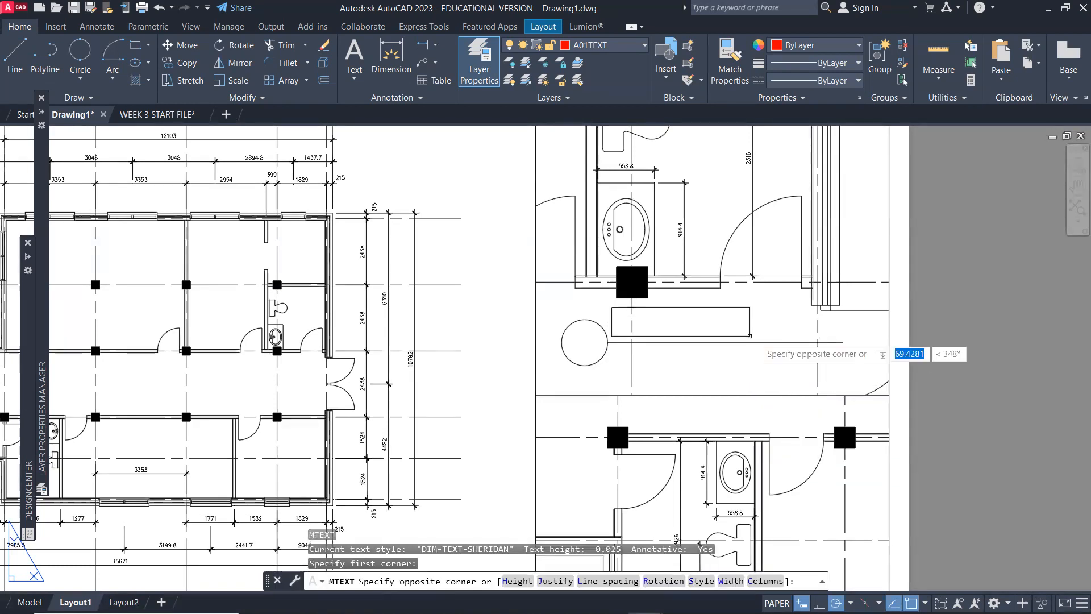
pyautogui.click(803, 334)
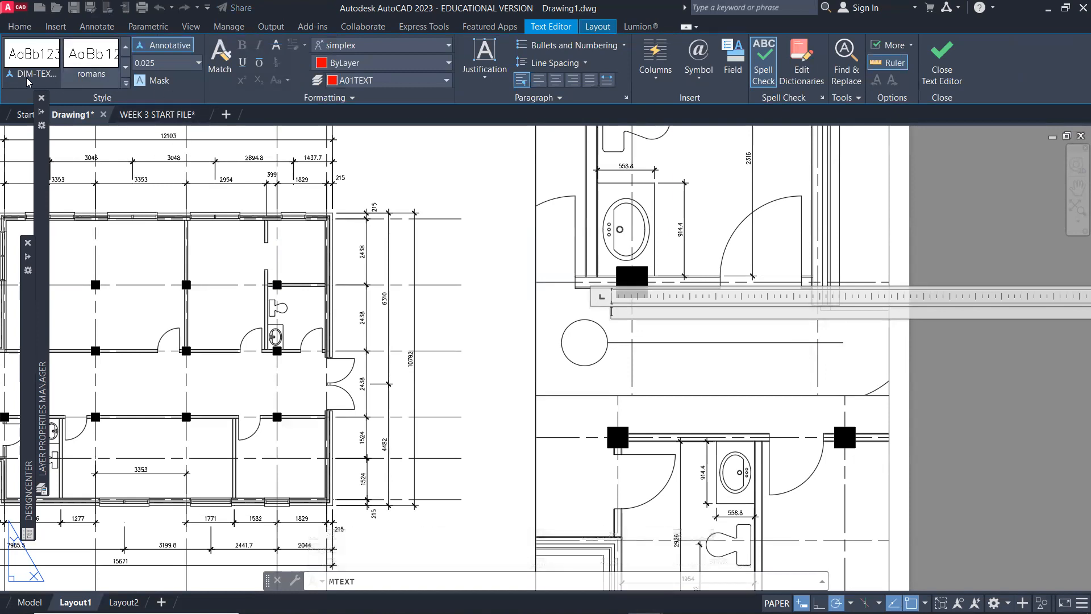
pyautogui.click(125, 83)
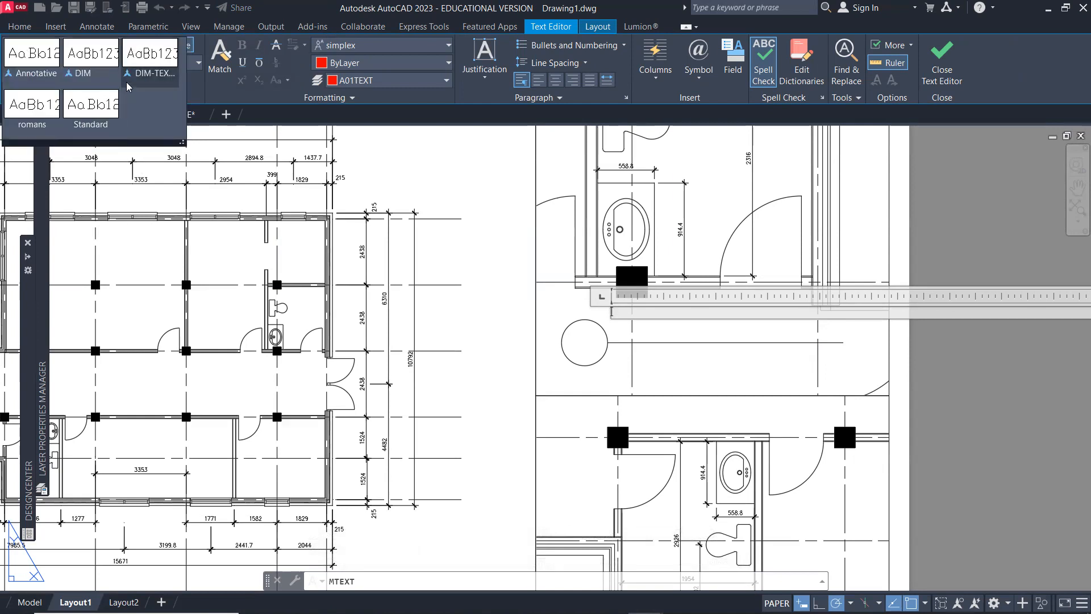
pyautogui.click(146, 62)
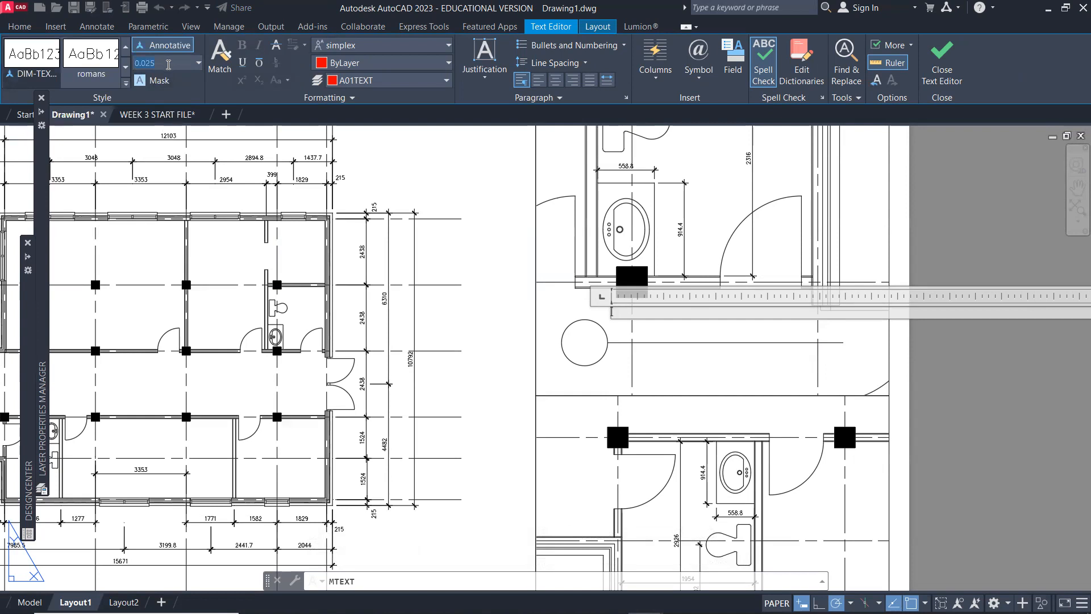
pyautogui.write('6')
pyautogui.press('Return')
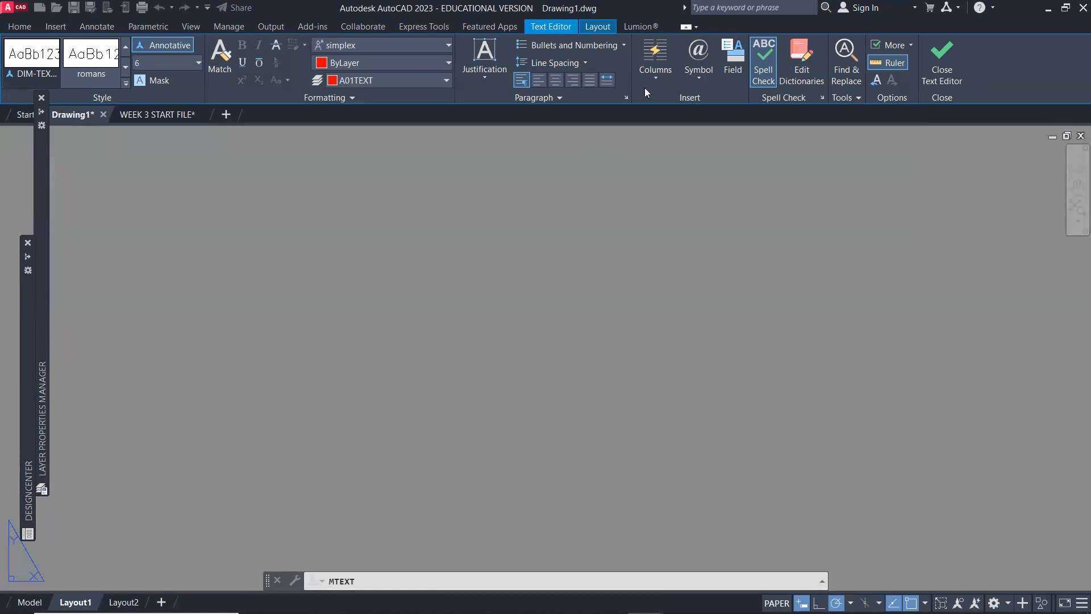
pyautogui.click(941, 60)
pyautogui.scroll(-8, 689, 327)
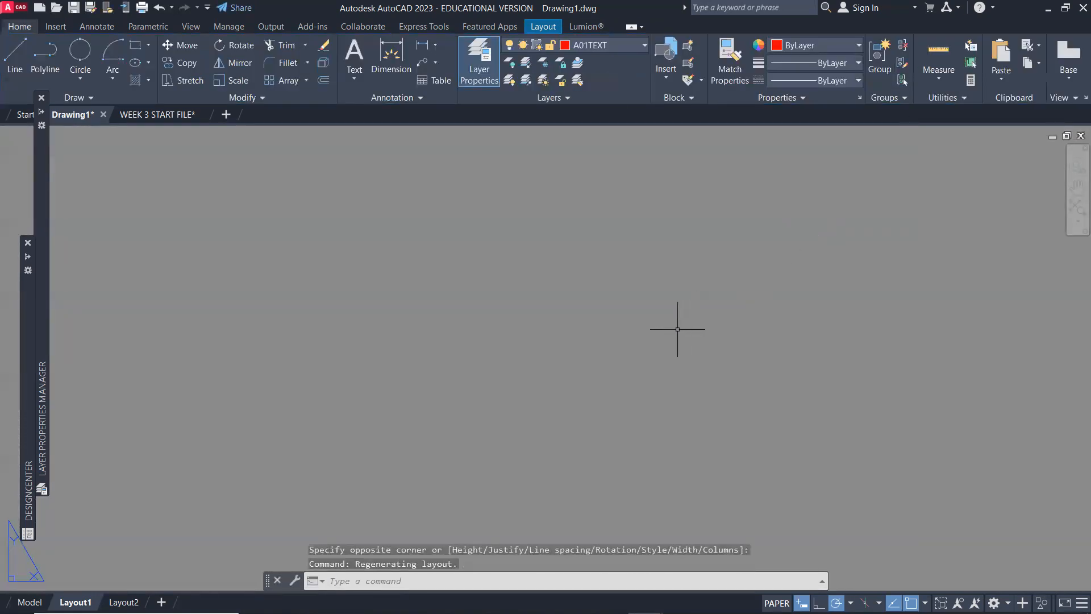
pyautogui.scroll(10, 909, 287)
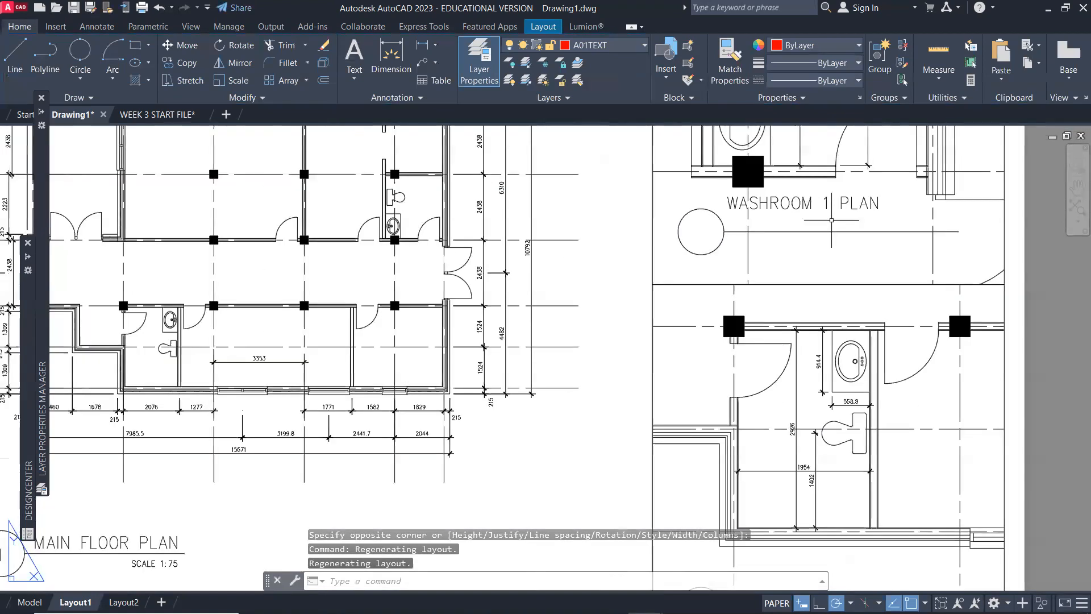
# Move the WASHROOM 1 PLAN text straight down about 7 so it sits just above its title line.
pyautogui.moveTo(831, 219); pyautogui.dragTo(694, 293, button='middle')
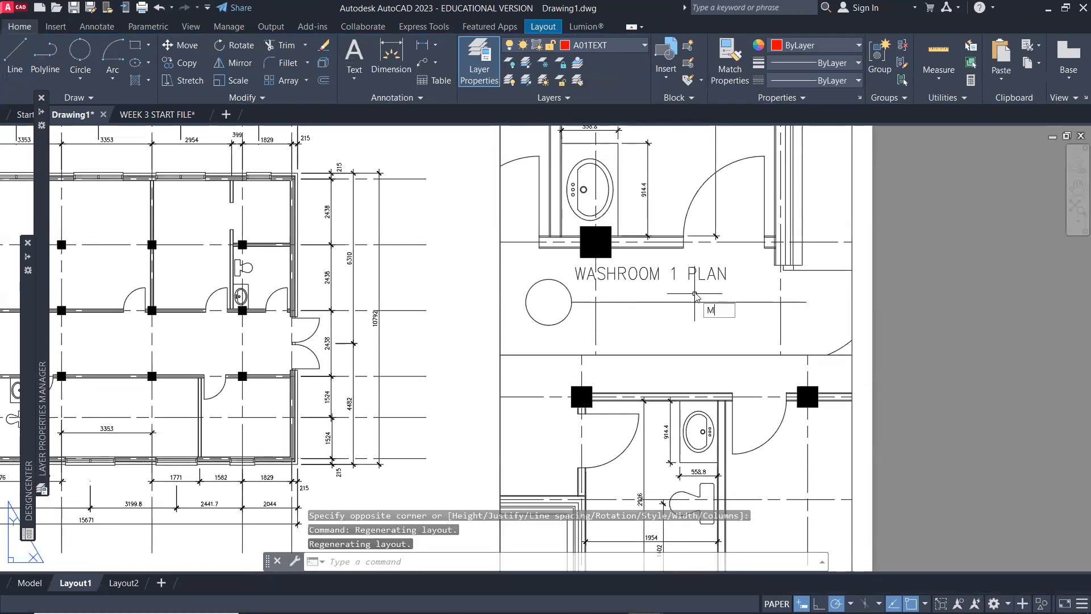
pyautogui.write('m')
pyautogui.press('Return')
pyautogui.click(707, 281)
pyautogui.press('Return')
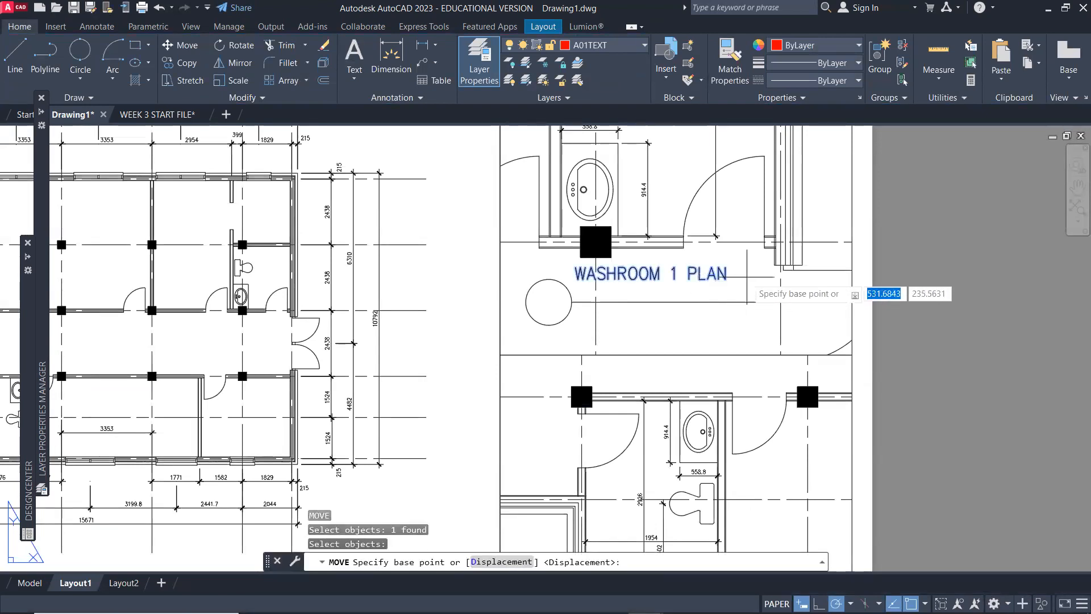
pyautogui.click(747, 276)
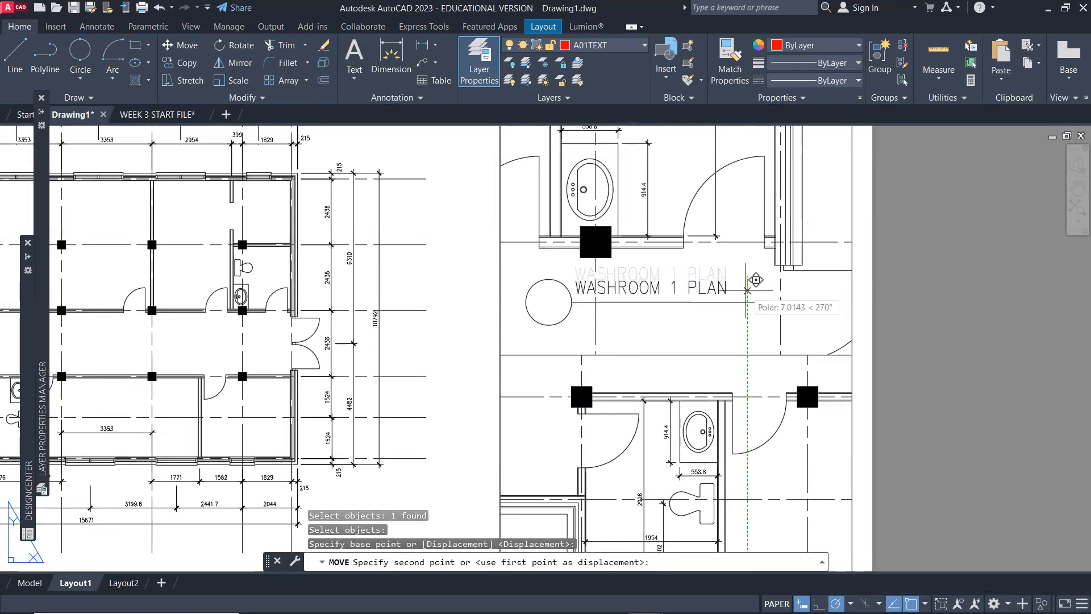
pyautogui.click(746, 290)
# Shorten the upper washroom's title line by stretching its right end back to the end of the WASHROOM 1 PLAN text.
pyautogui.click(775, 302)
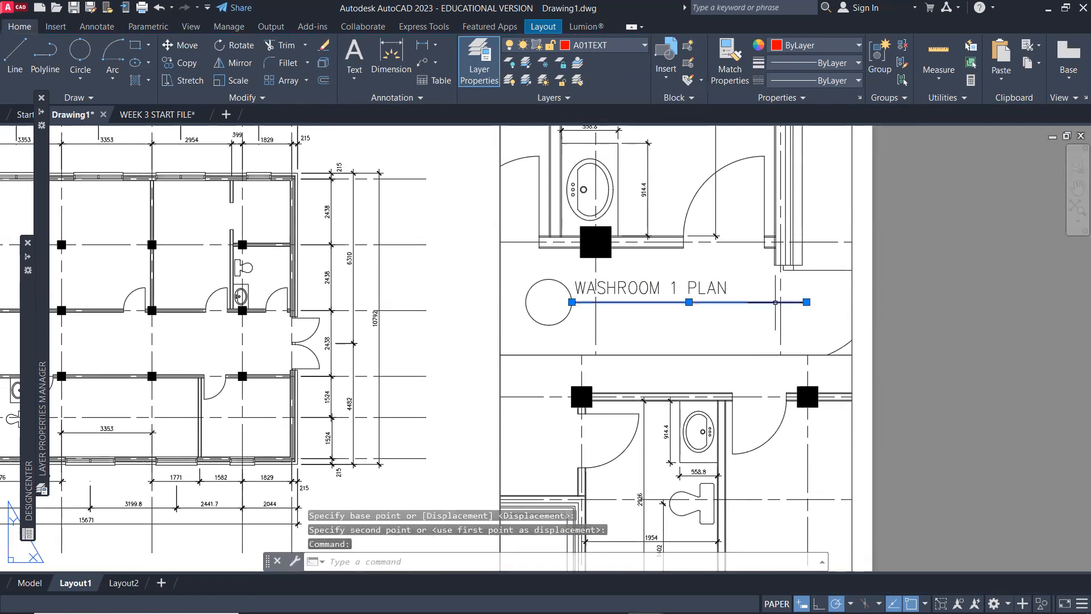
pyautogui.click(806, 301)
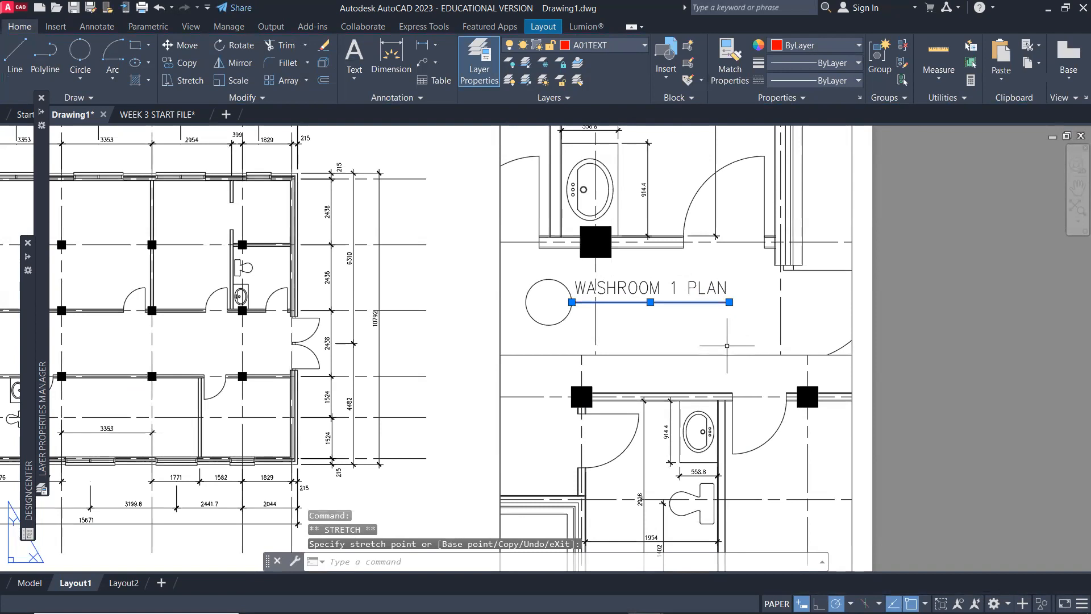
pyautogui.moveTo(687, 340); pyautogui.dragTo(672, 277, button='middle')
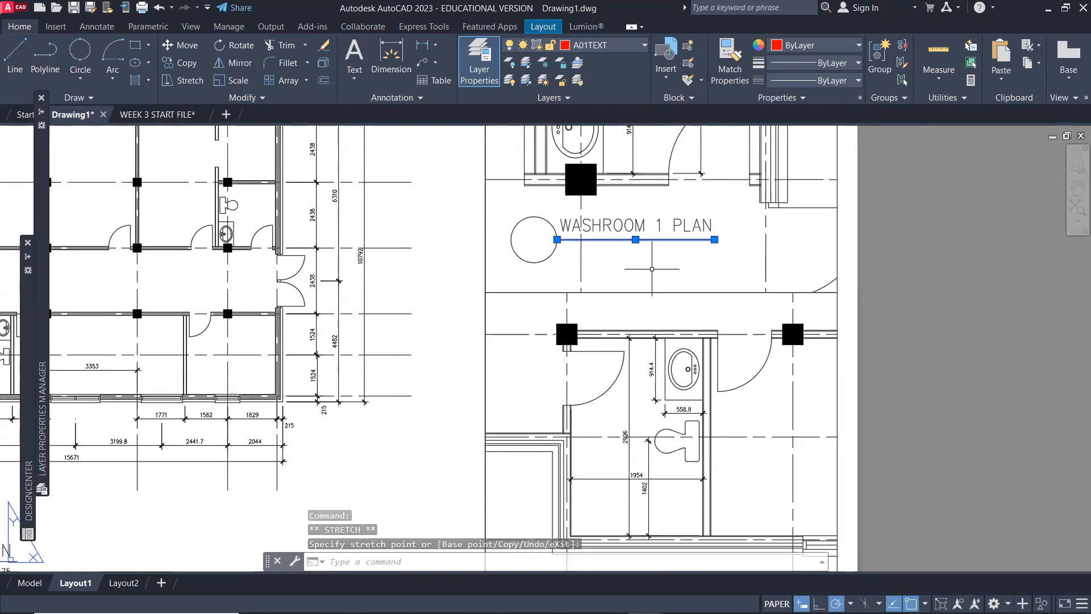
pyautogui.press('Escape')
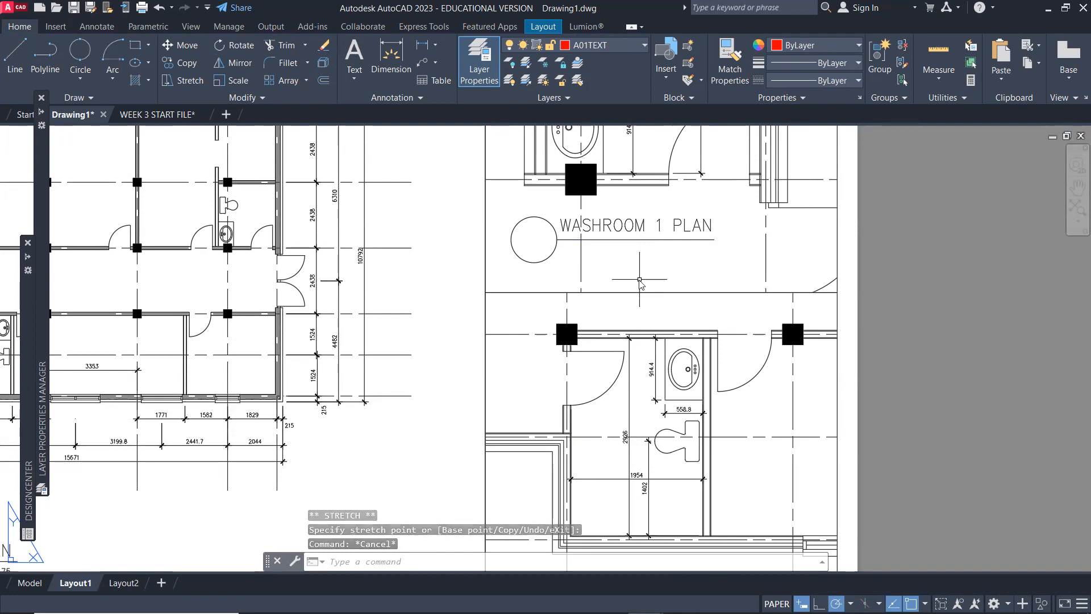
# Add the multiline text SCALE 1:20 below the upper washroom's title line with a text height of 3.
pyautogui.write('t')
pyautogui.press('Return')
pyautogui.click(610, 248)
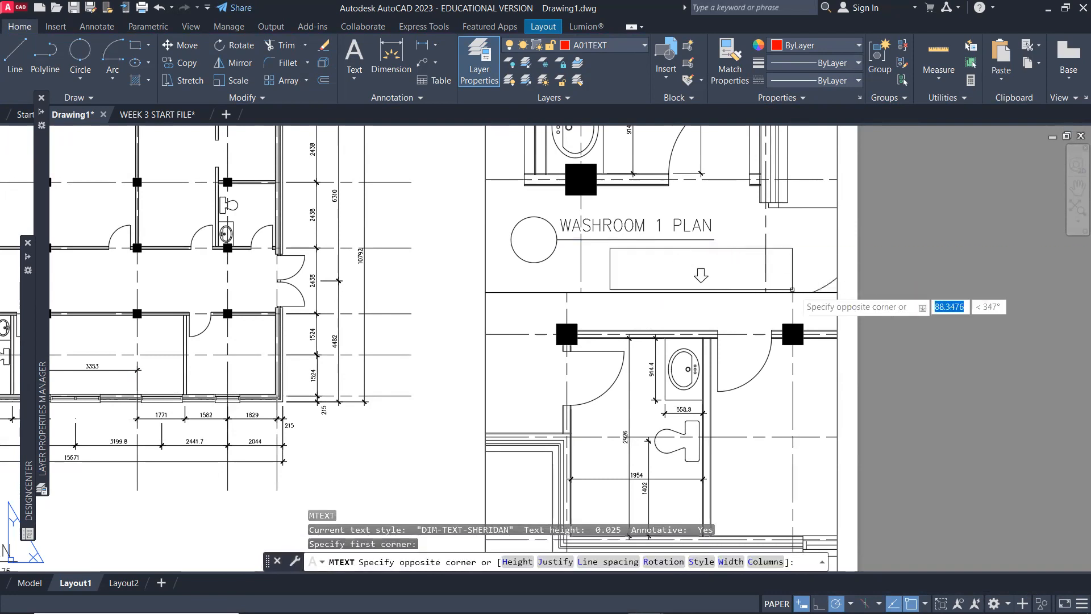
pyautogui.click(802, 295)
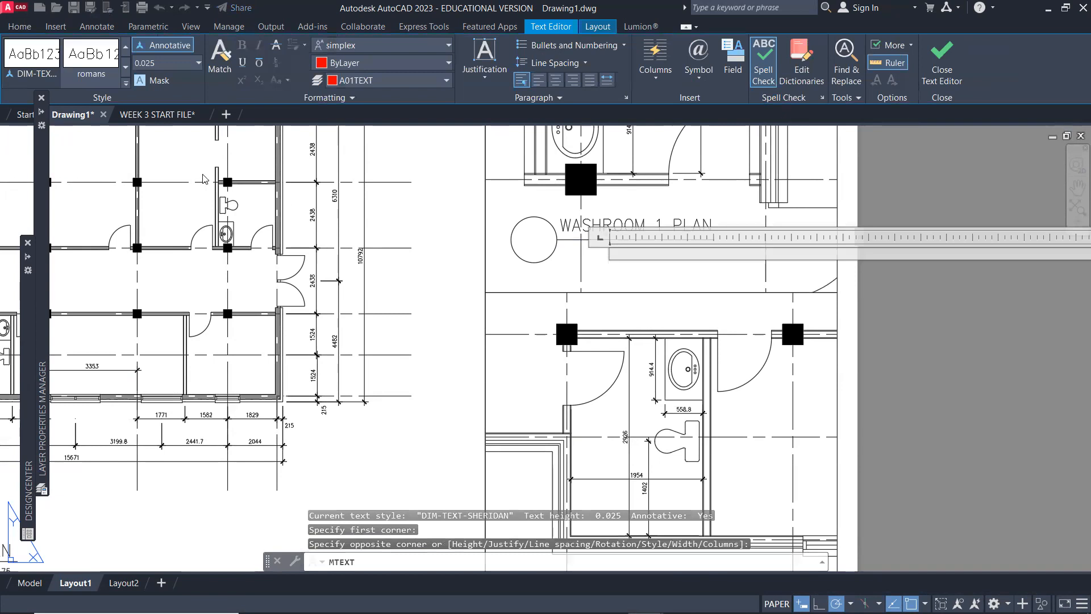
pyautogui.write('3')
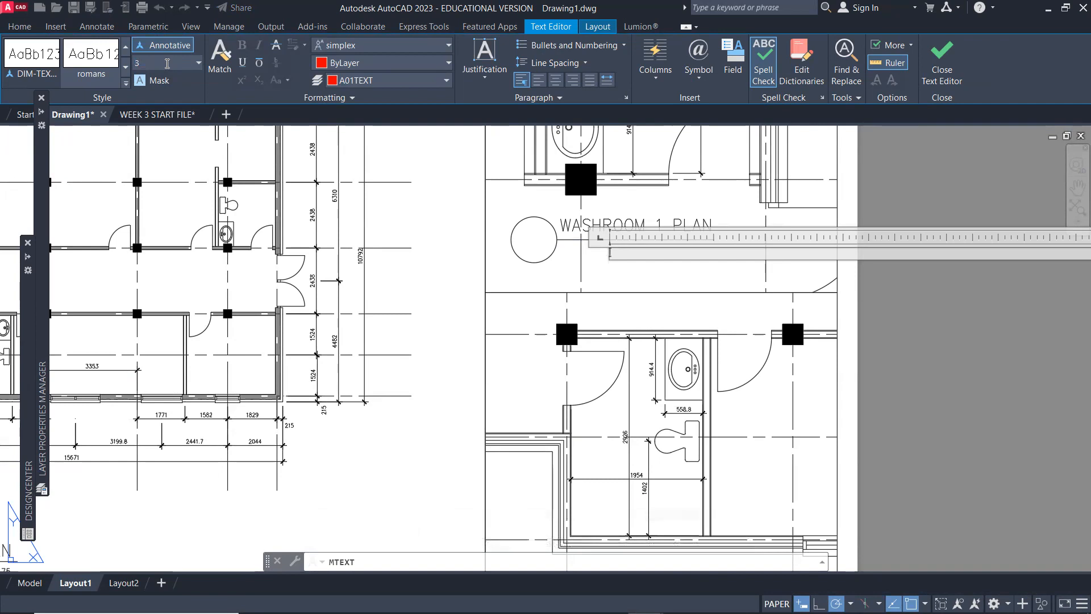
pyautogui.press('Return')
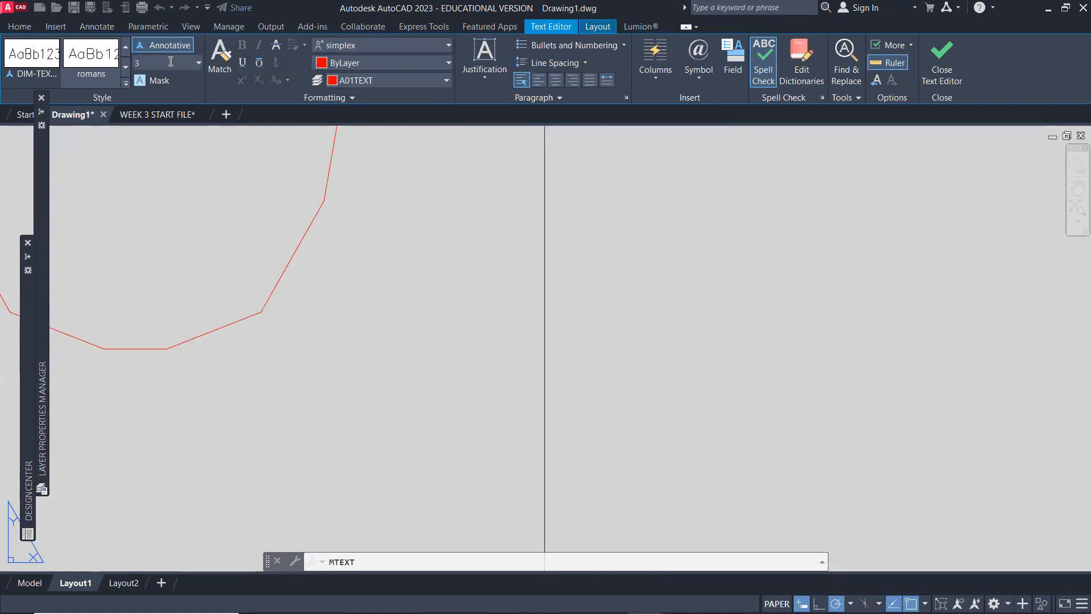
pyautogui.click(925, 71)
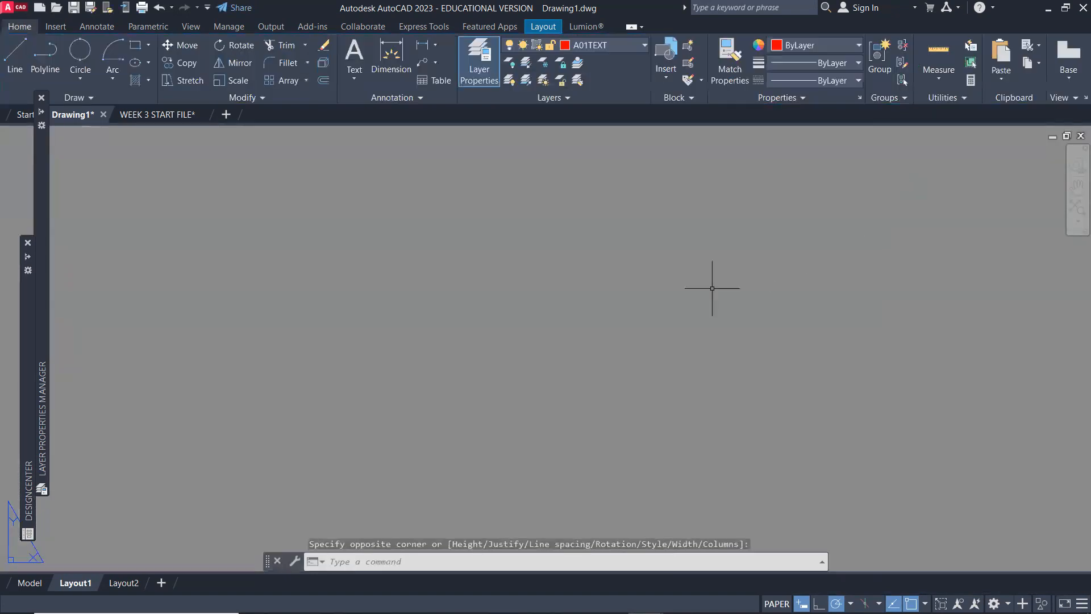
# Move the SCALE 1:20 text horizontally to the right so it ends under the right end of the title line.
pyautogui.scroll(15, 207, 277)
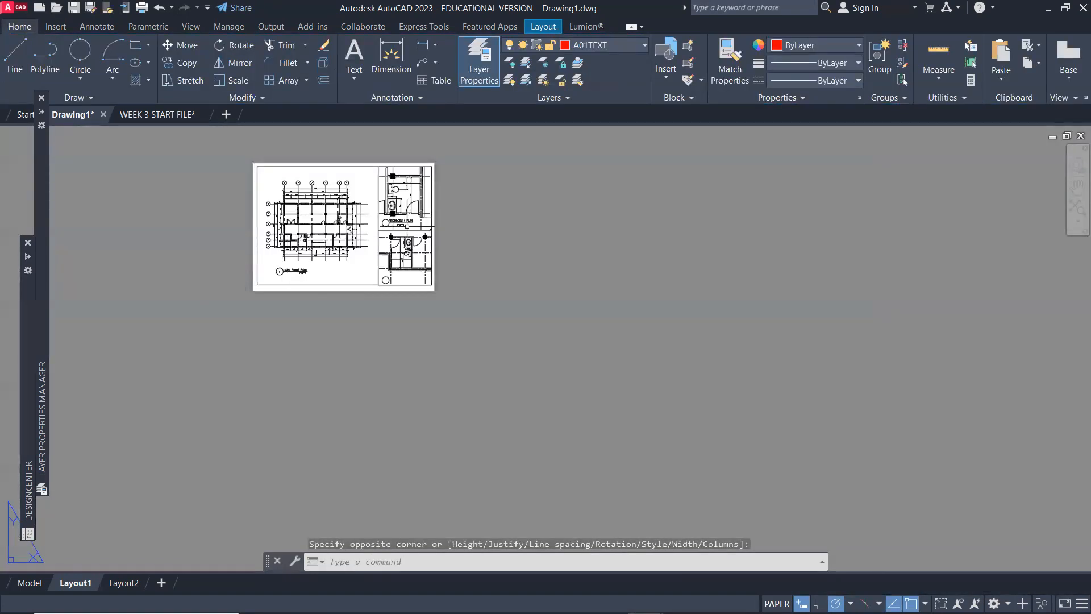
pyautogui.moveTo(455, 268); pyautogui.dragTo(526, 295, button='middle')
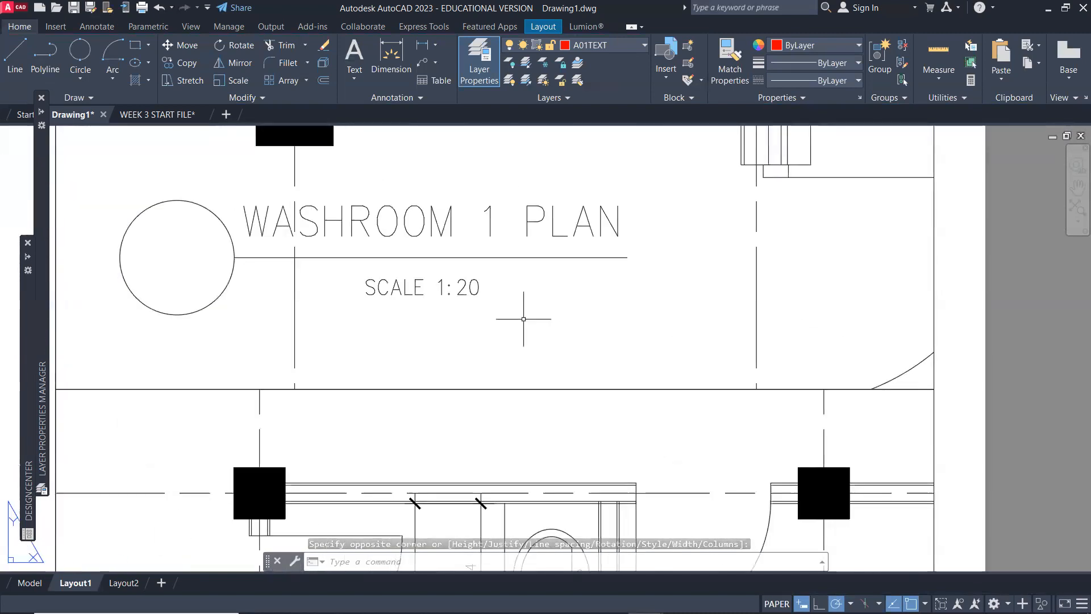
pyautogui.write('m')
pyautogui.press('space')
pyautogui.click(471, 278)
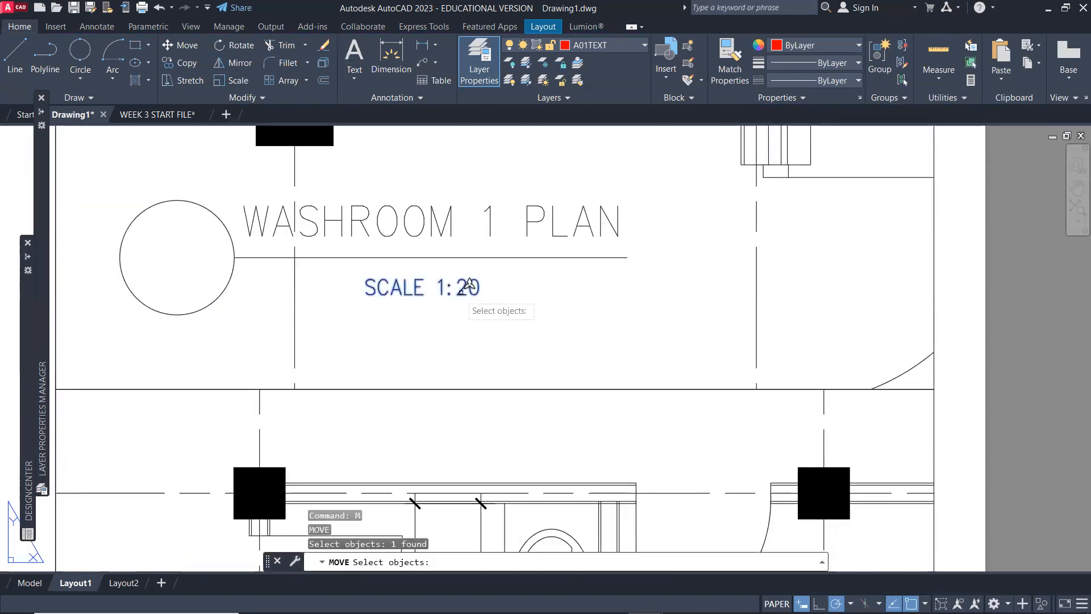
pyautogui.press('space')
pyautogui.click(406, 333)
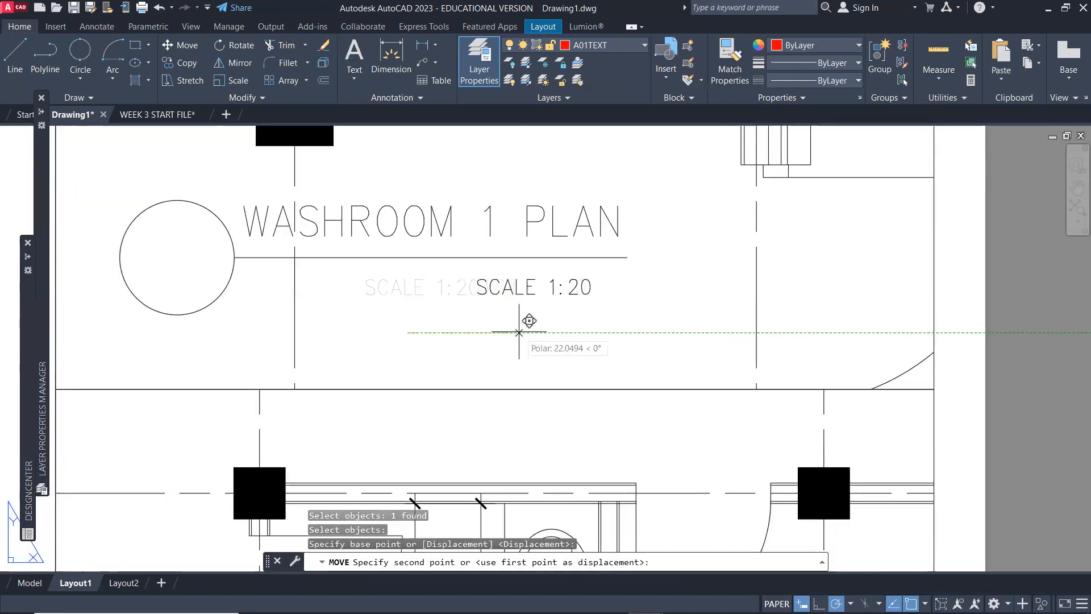
pyautogui.click(549, 332)
# Add the multiline text 2 below the upper washroom's title line with a text height of 6.
pyautogui.scroll(-2, 576, 335)
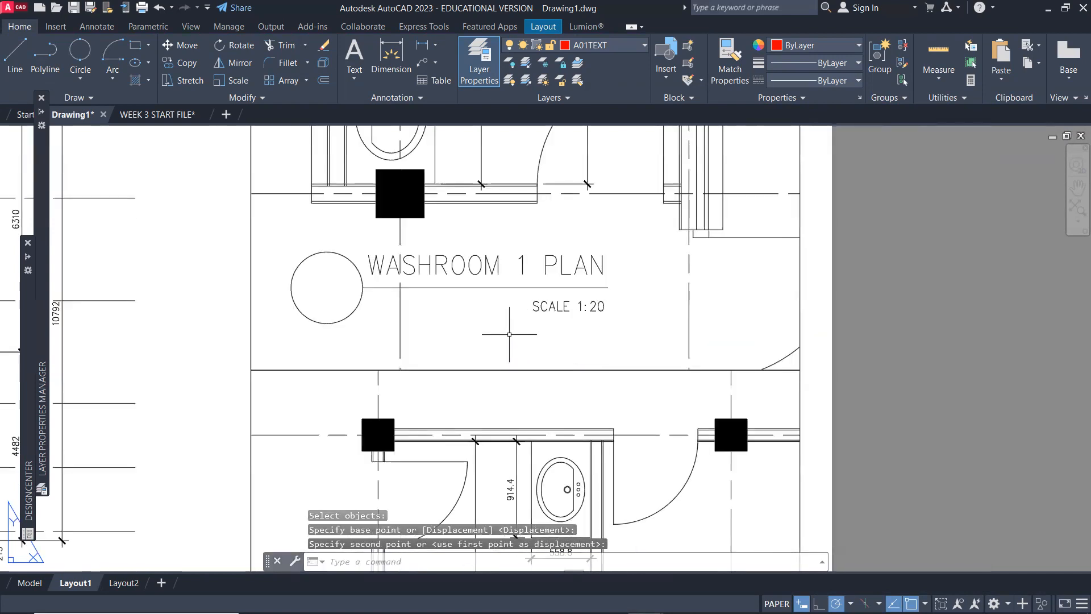
pyautogui.write('mt')
pyautogui.press('space')
pyautogui.click(415, 310)
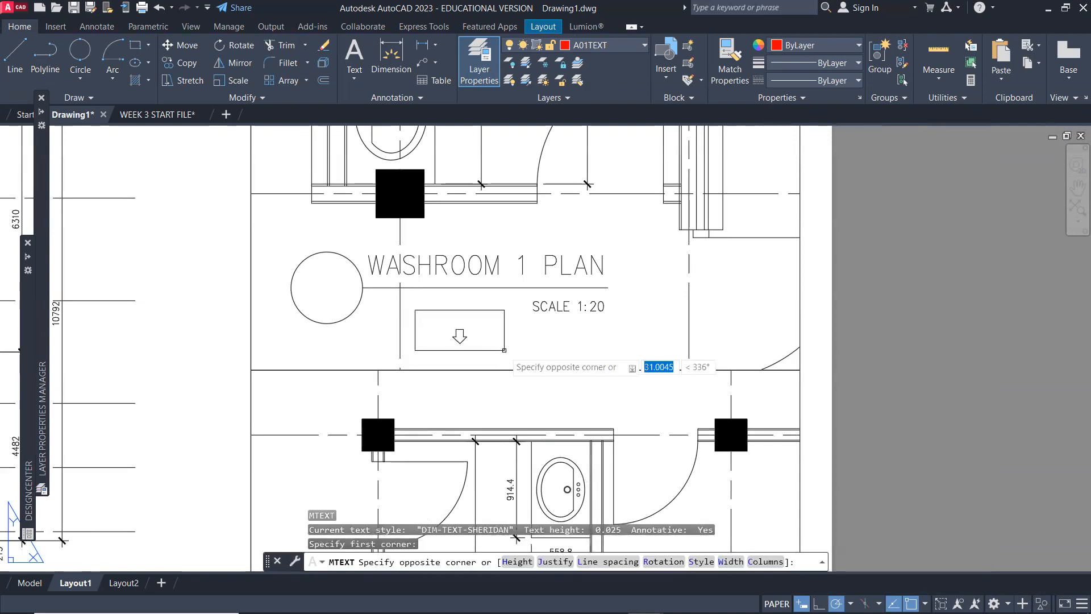
pyautogui.click(432, 284)
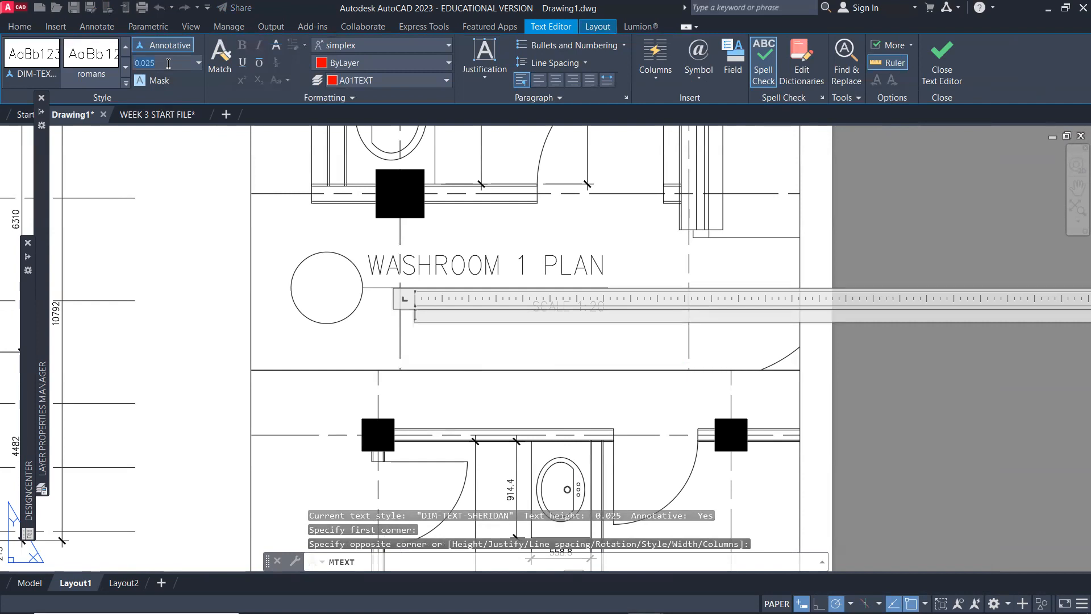
pyautogui.write('6')
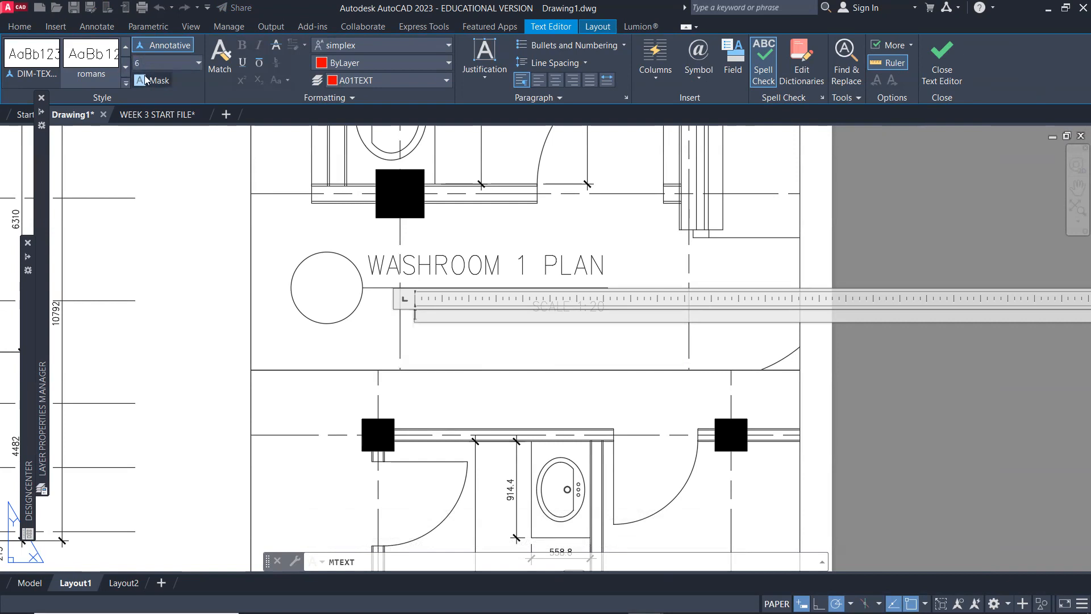
pyautogui.press('Return')
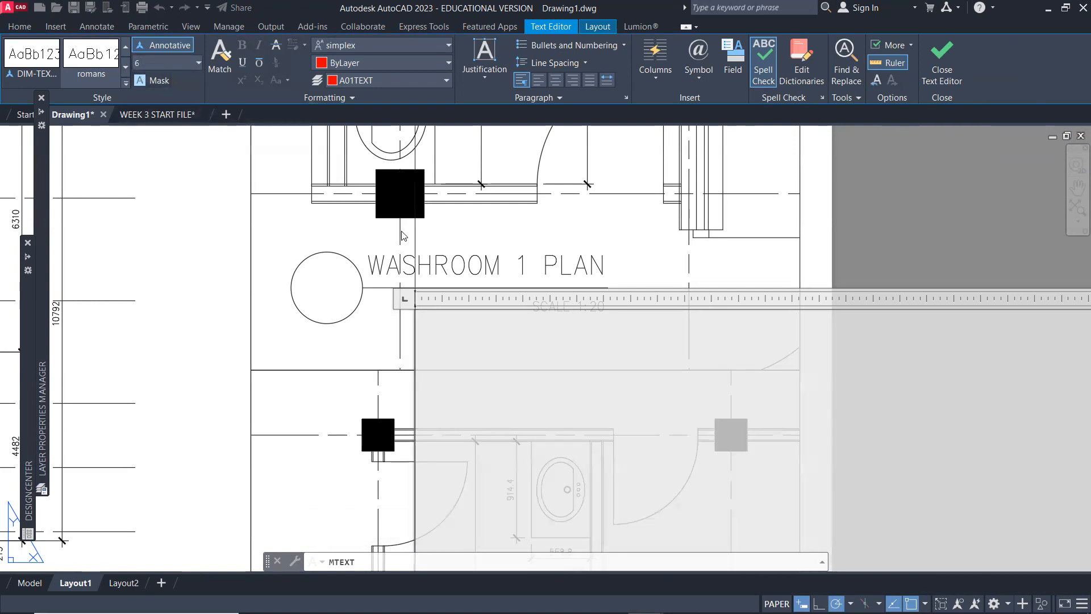
pyautogui.write('2')
pyautogui.click(945, 62)
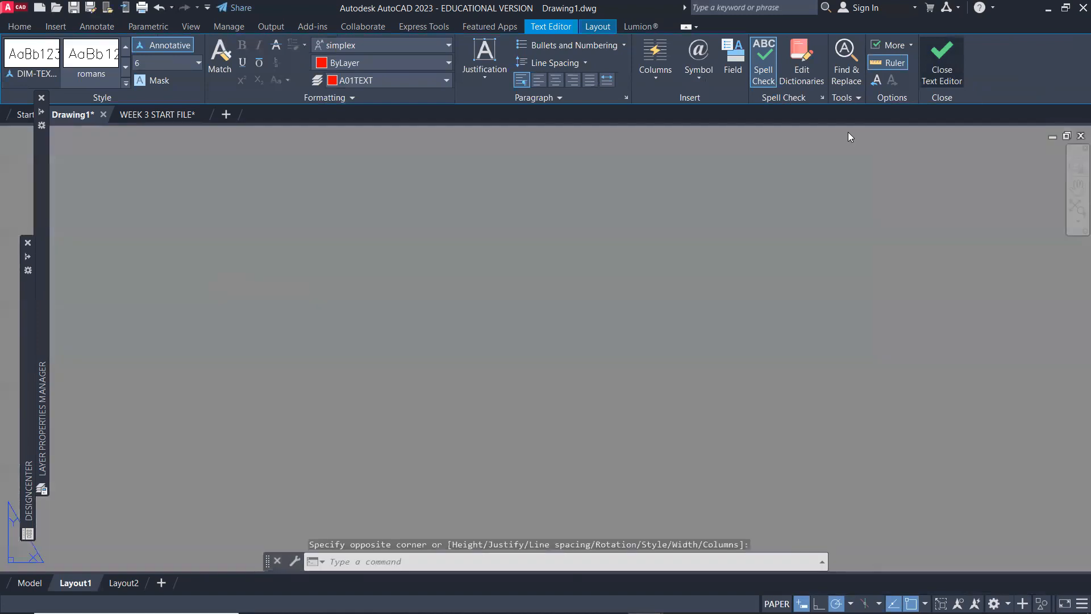
# Move the number 2 into the centre of the upper washroom's title circle.
pyautogui.scroll(-3, 440, 397)
pyautogui.scroll(-2, 438, 359)
pyautogui.moveTo(313, 280); pyautogui.dragTo(493, 389, button='middle')
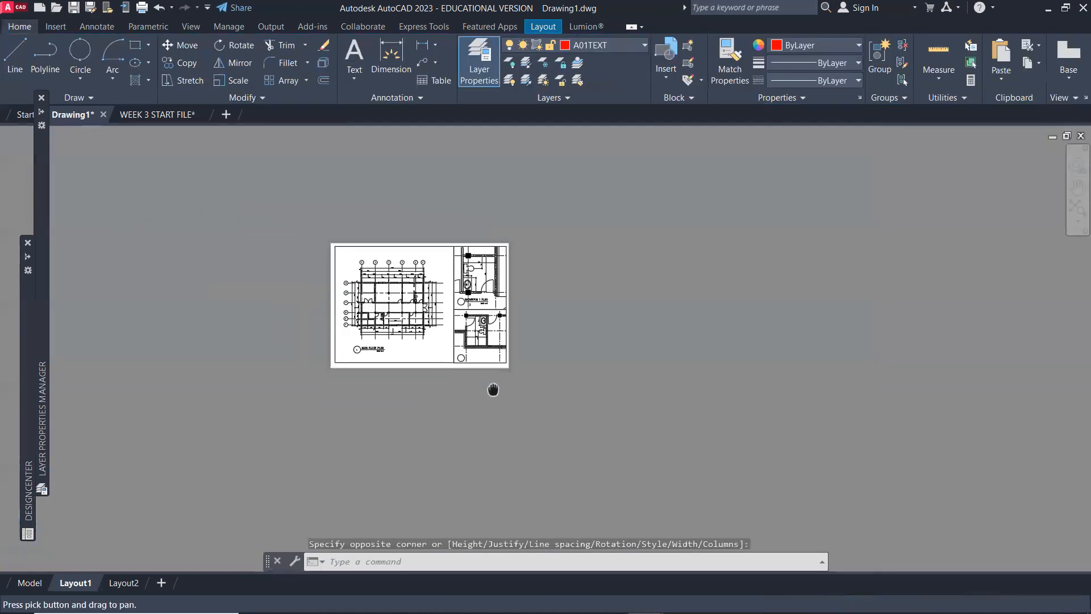
pyautogui.scroll(4, 491, 279)
pyautogui.press('Escape')
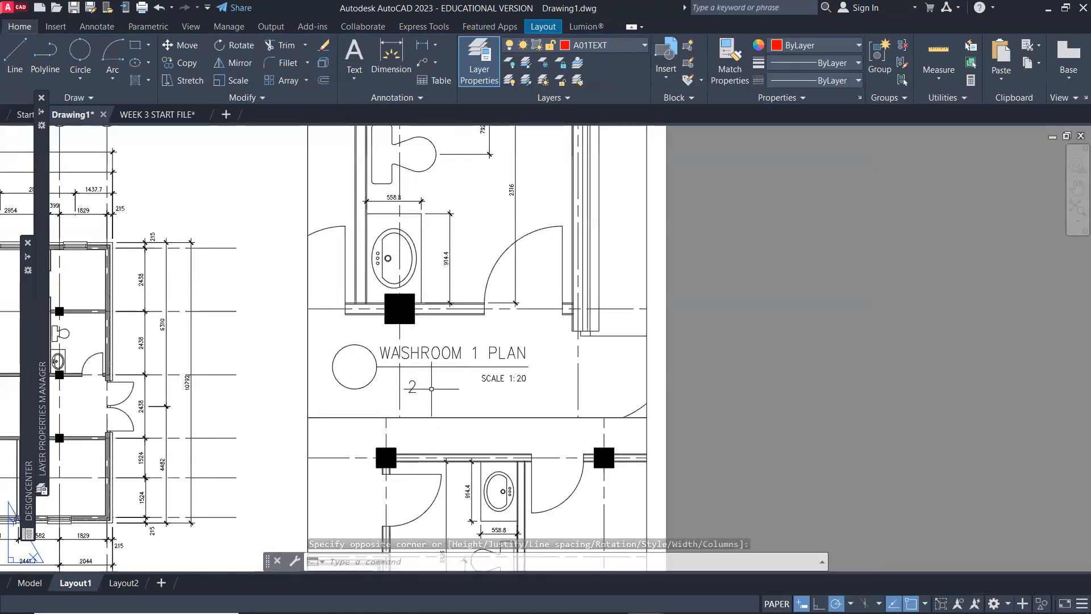
pyautogui.write('m')
pyautogui.press('Return')
pyautogui.click(413, 387)
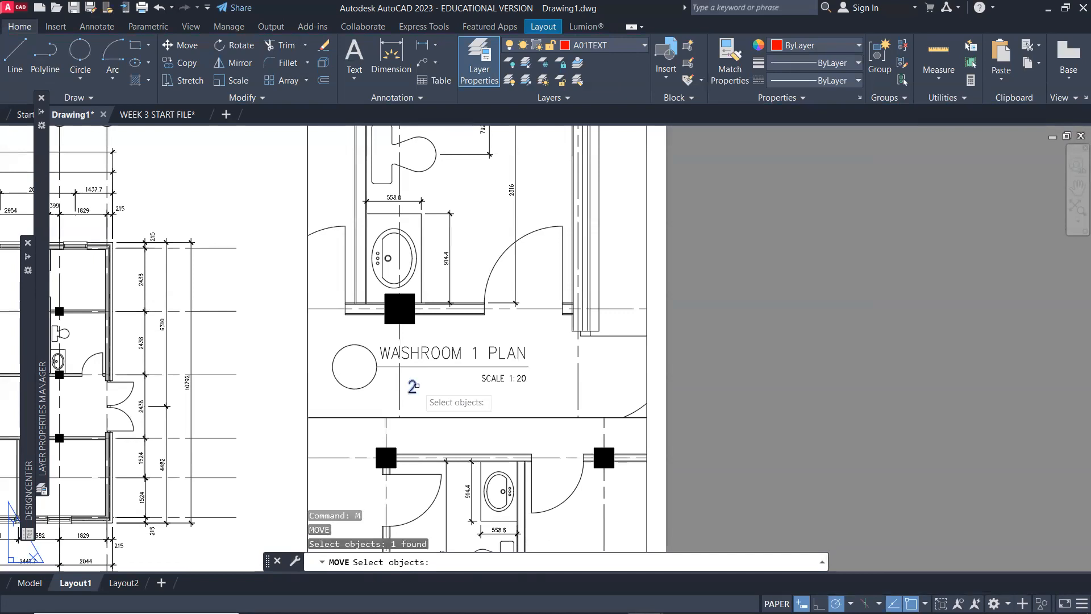
pyautogui.press('Return')
pyautogui.click(412, 387)
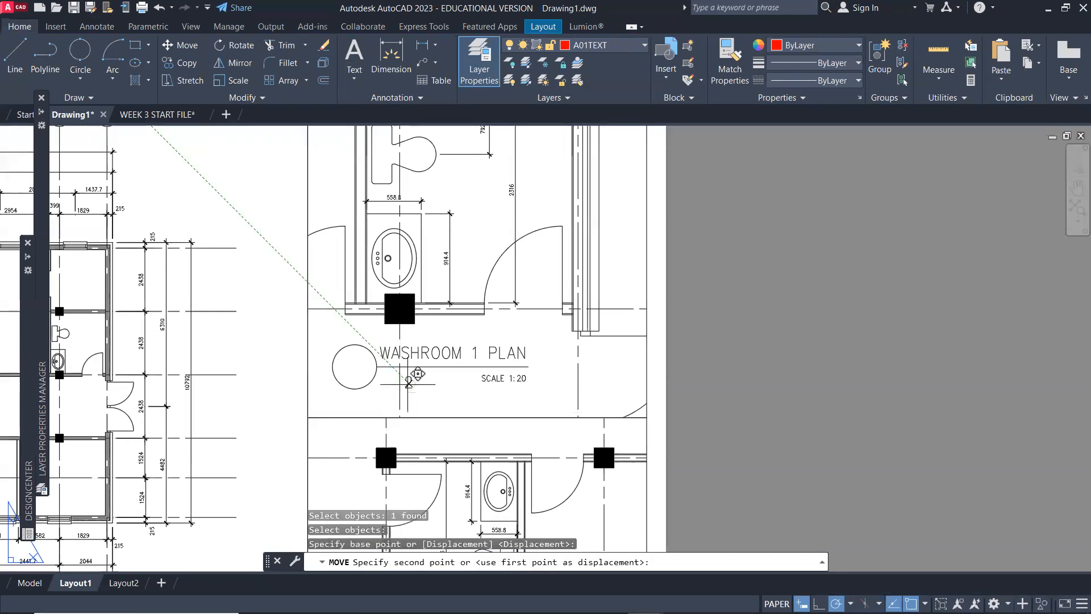
pyautogui.click(356, 367)
# Delete the empty title circle at the bottom of the lower washroom viewport.
pyautogui.scroll(-3, 455, 389)
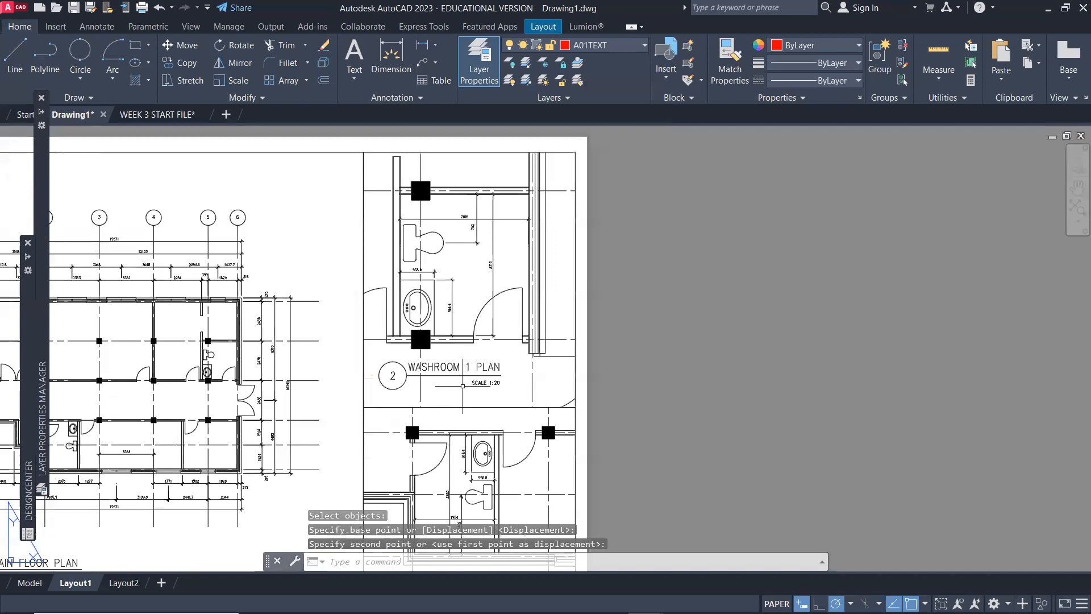
pyautogui.click(443, 462)
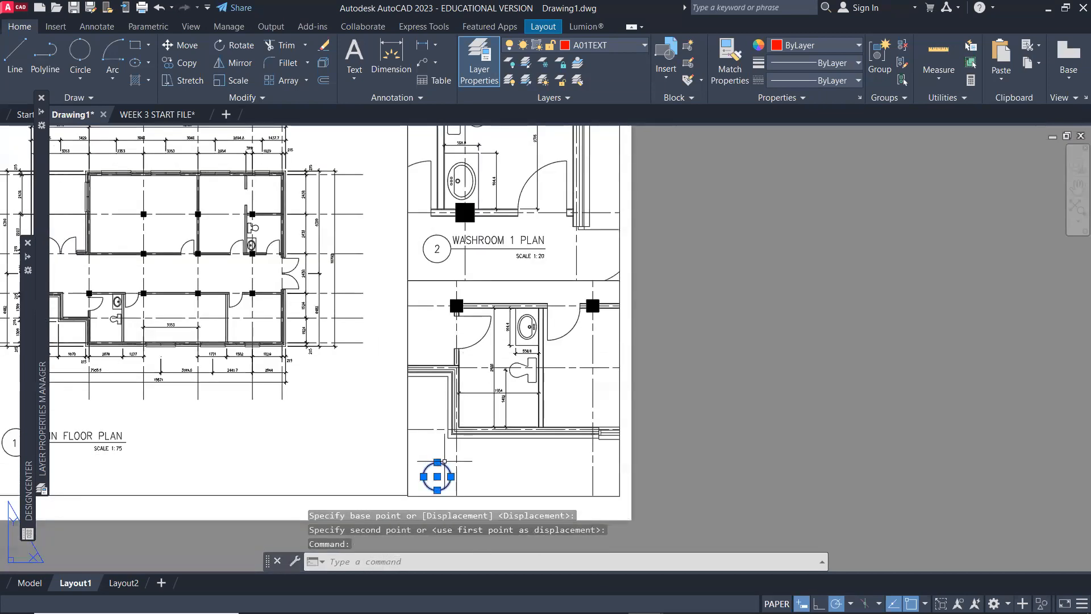
pyautogui.press('Delete')
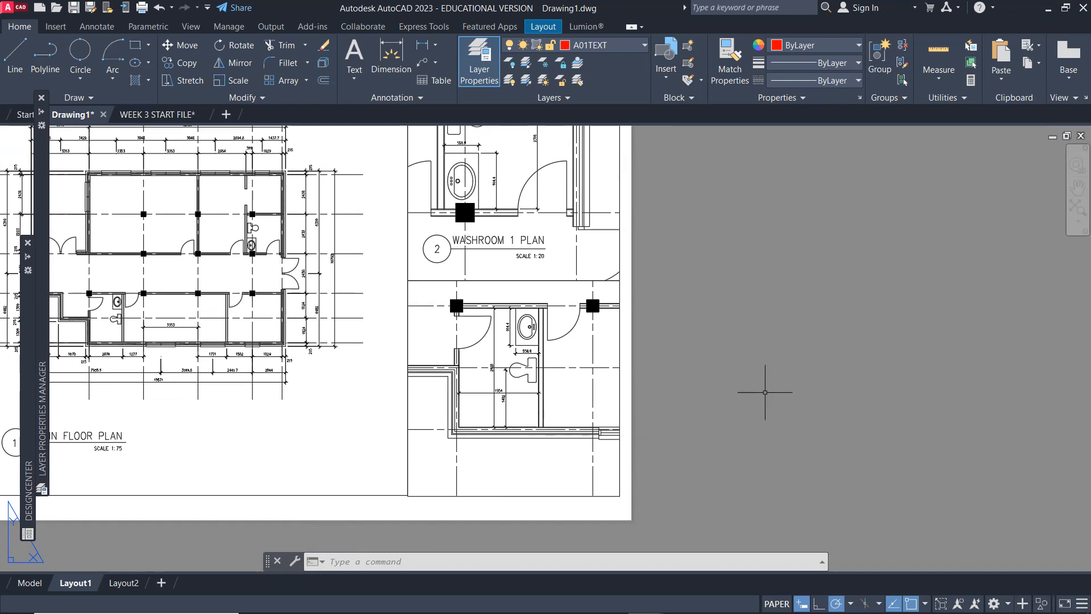
# Copy the complete WASHROOM 1 PLAN title tag by its circle centre straight down to the bottom of the lower washroom viewport.
pyautogui.write('co')
pyautogui.press('Return')
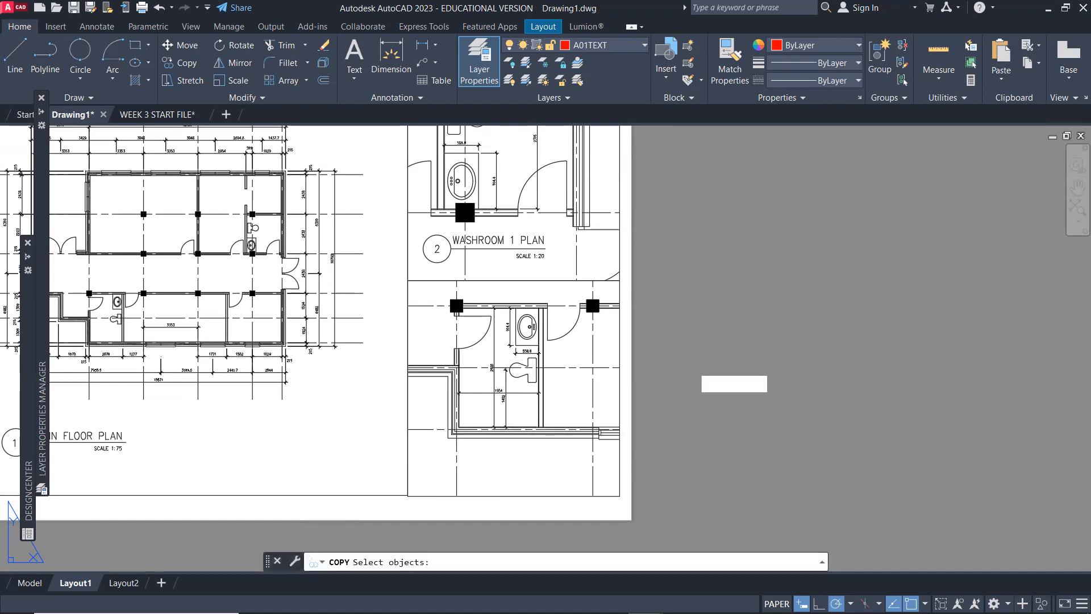
pyautogui.click(415, 225)
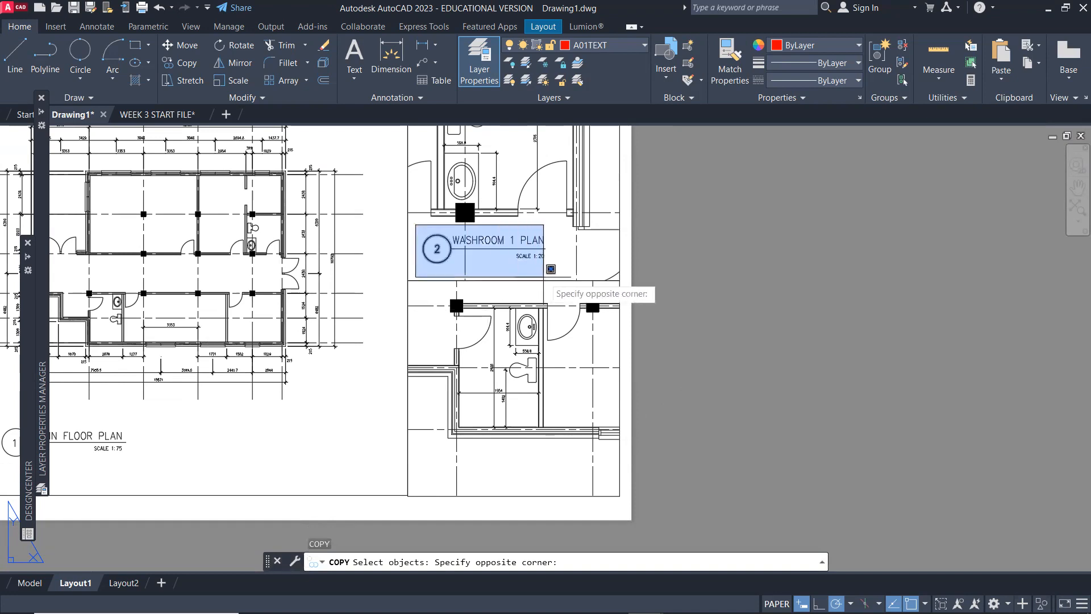
pyautogui.click(563, 272)
pyautogui.press('Return')
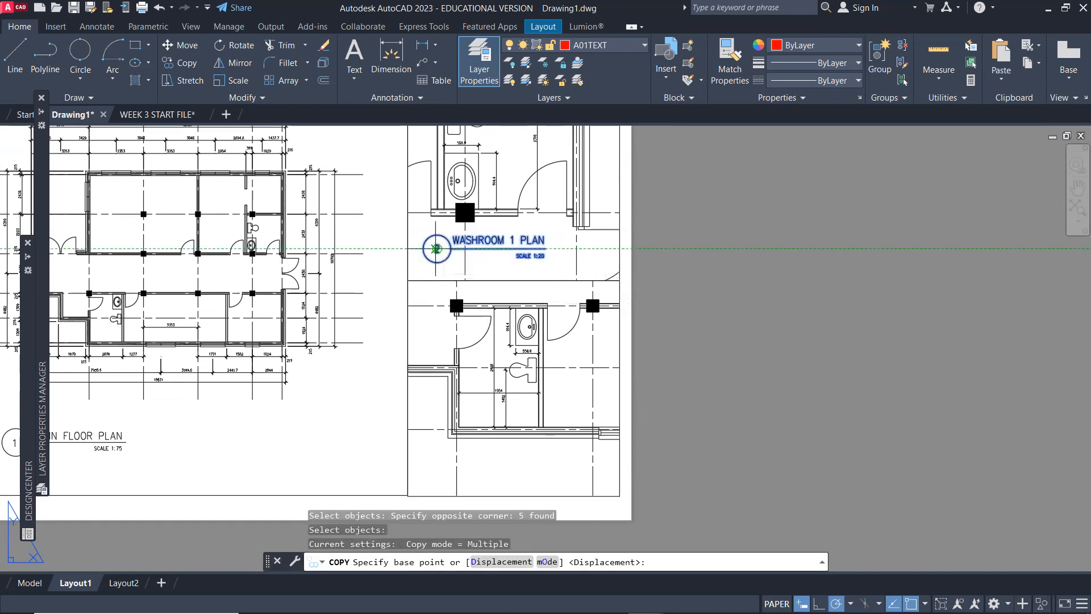
pyautogui.click(436, 248)
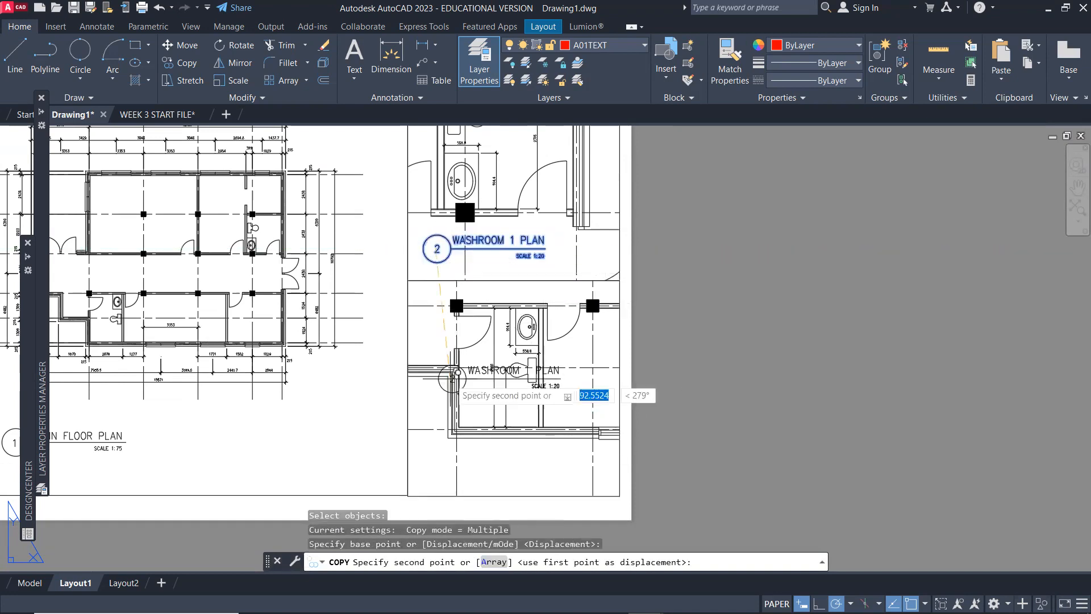
pyautogui.click(436, 469)
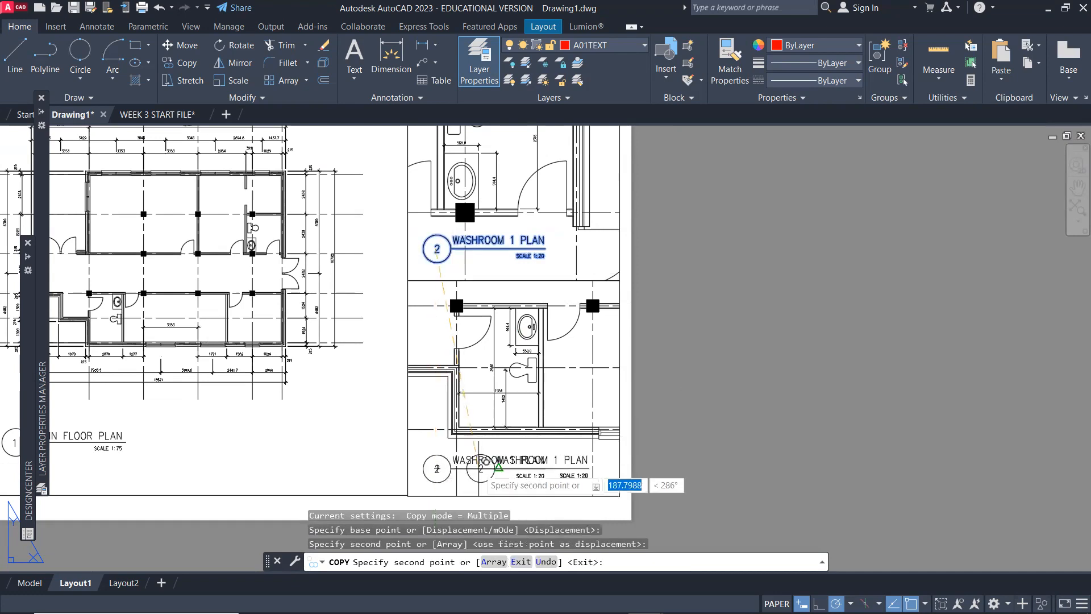
pyautogui.press('Return')
# Change the lower washroom tag's circle number to 3 and its title to WASHROOM 2 PLAN.
pyautogui.doubleClick(440, 468)
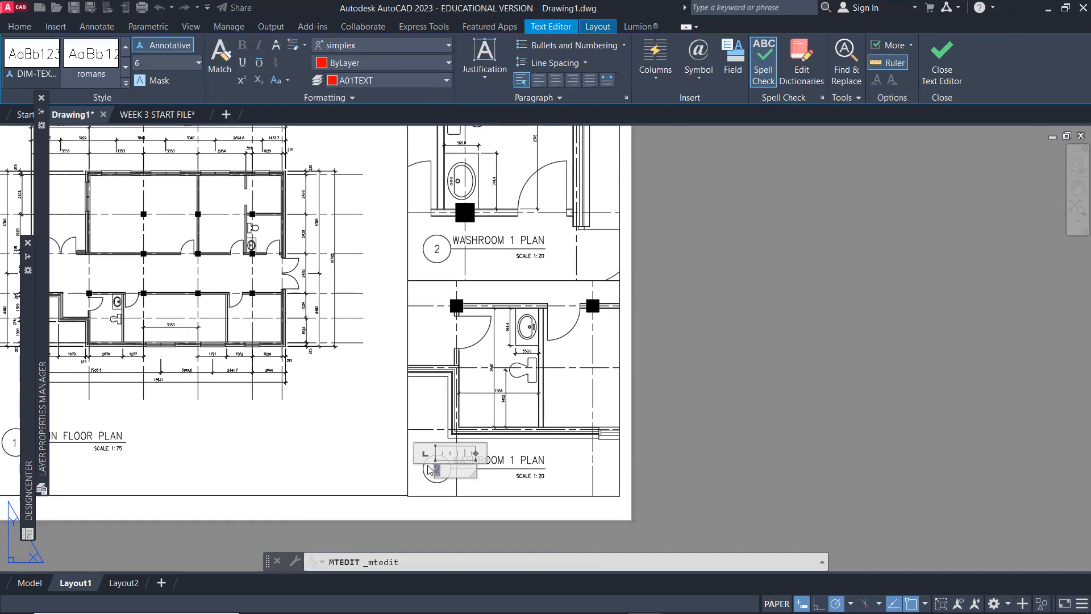
pyautogui.click(659, 472)
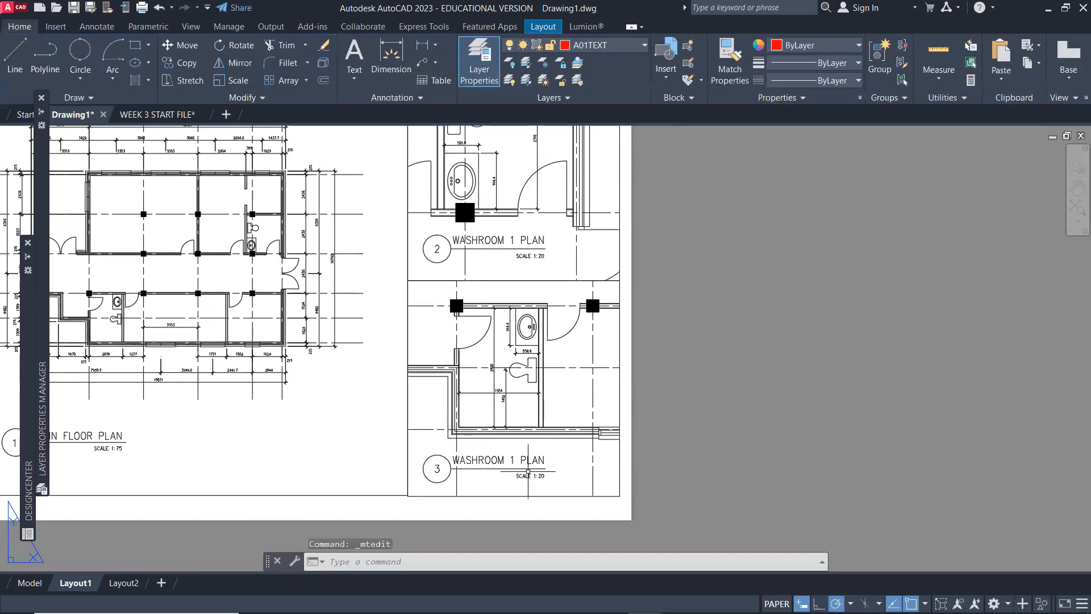
pyautogui.scroll(2, 511, 460)
pyautogui.doubleClick(513, 459)
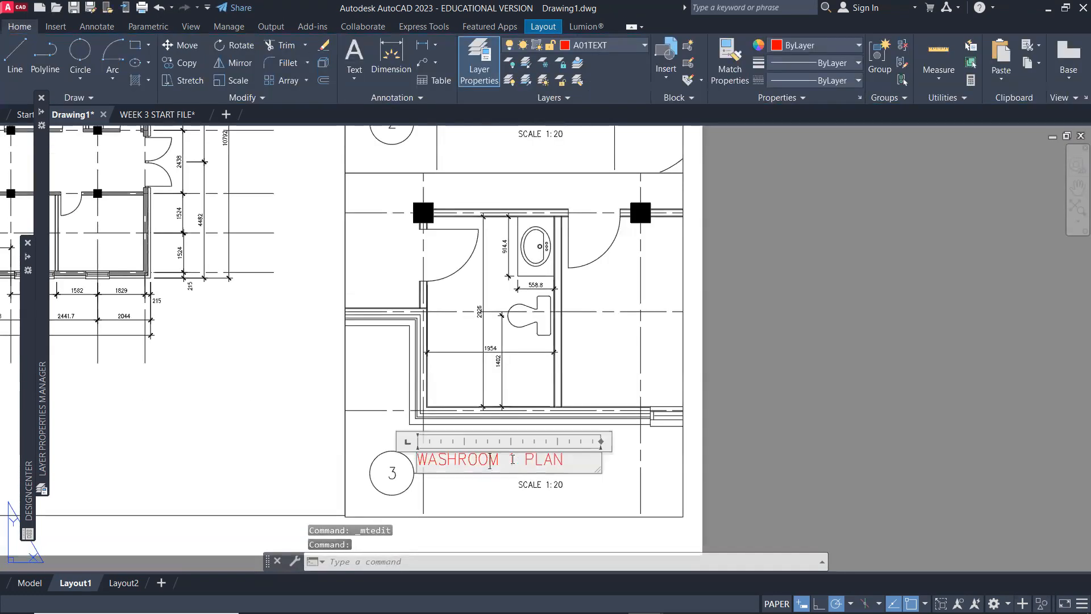
pyautogui.write('3')
pyautogui.click(538, 480)
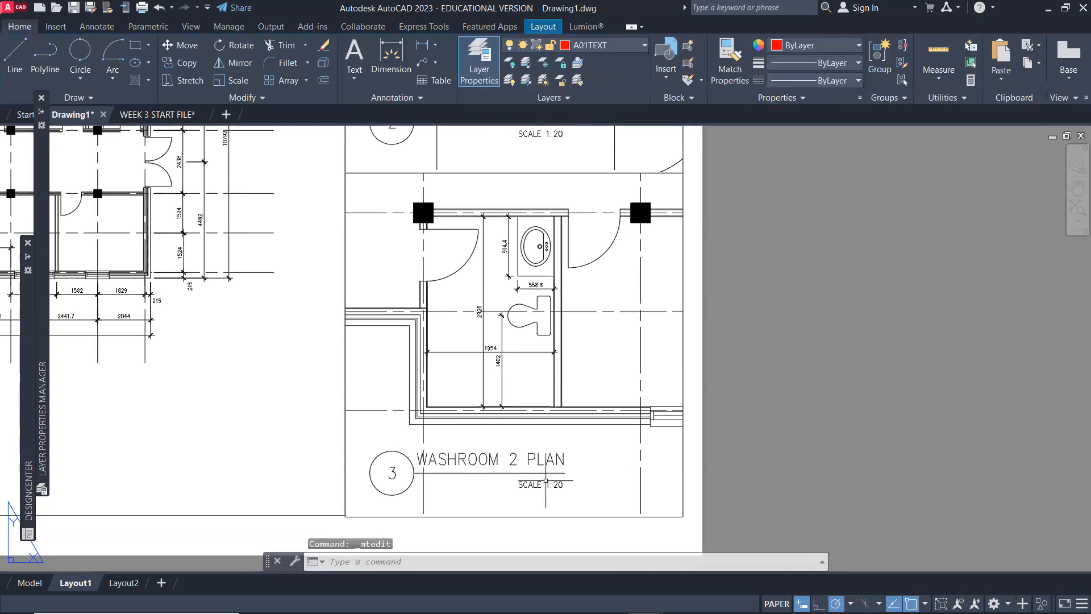
# Change the scale text below the WASHROOM 2 PLAN title to SCALE 1:30.
pyautogui.doubleClick(551, 484)
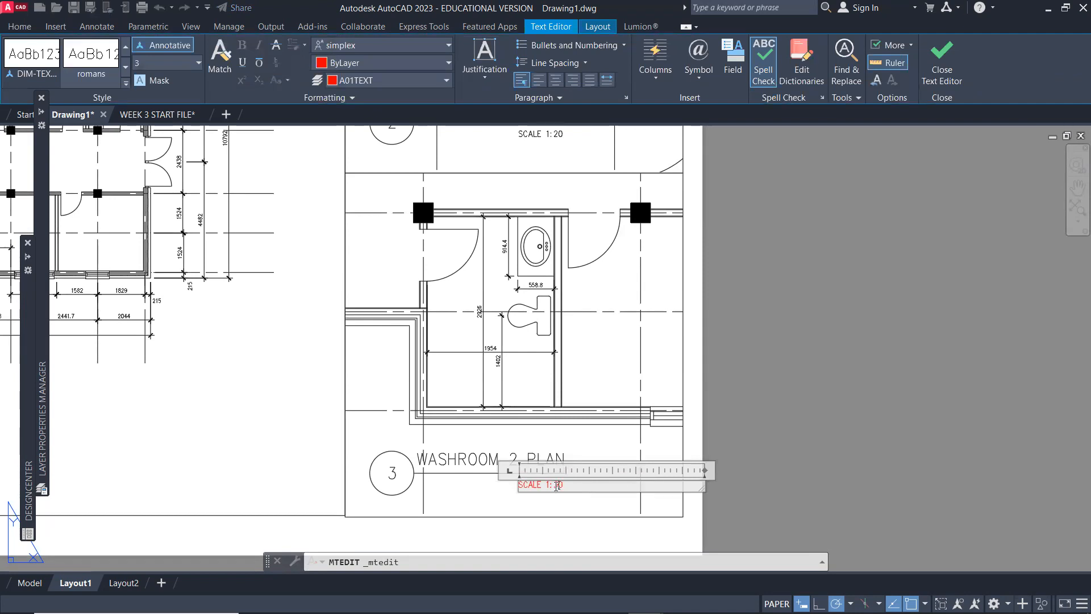
pyautogui.click(737, 450)
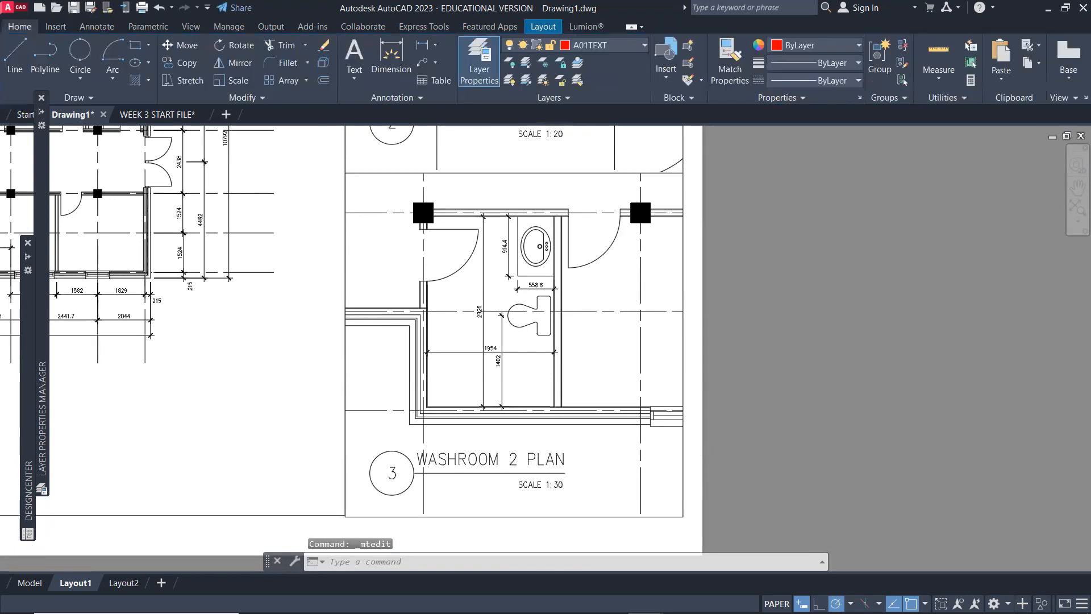
pyautogui.scroll(-4, 630, 460)
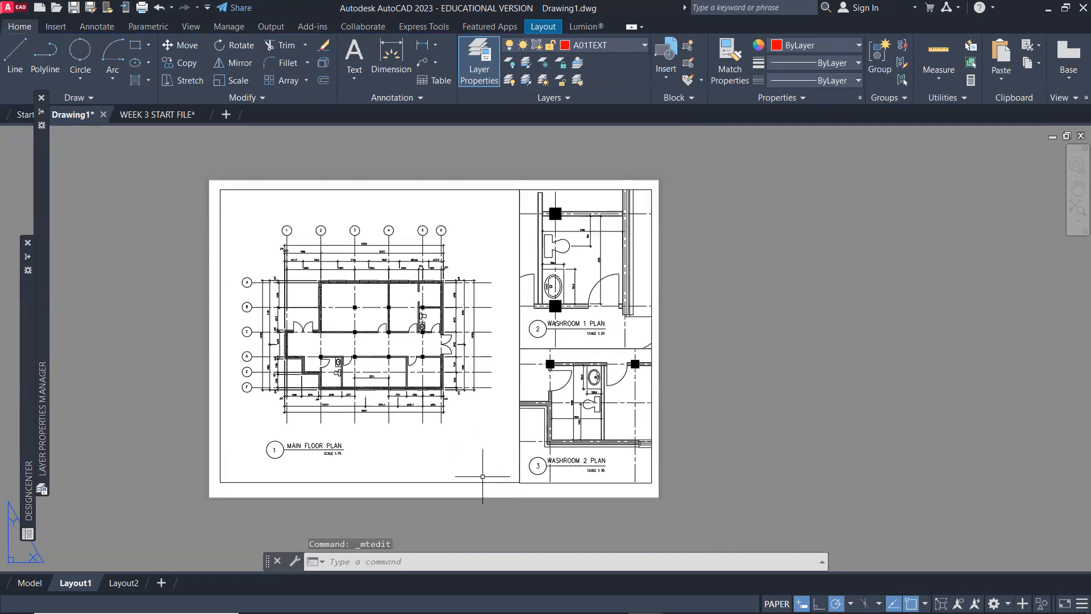